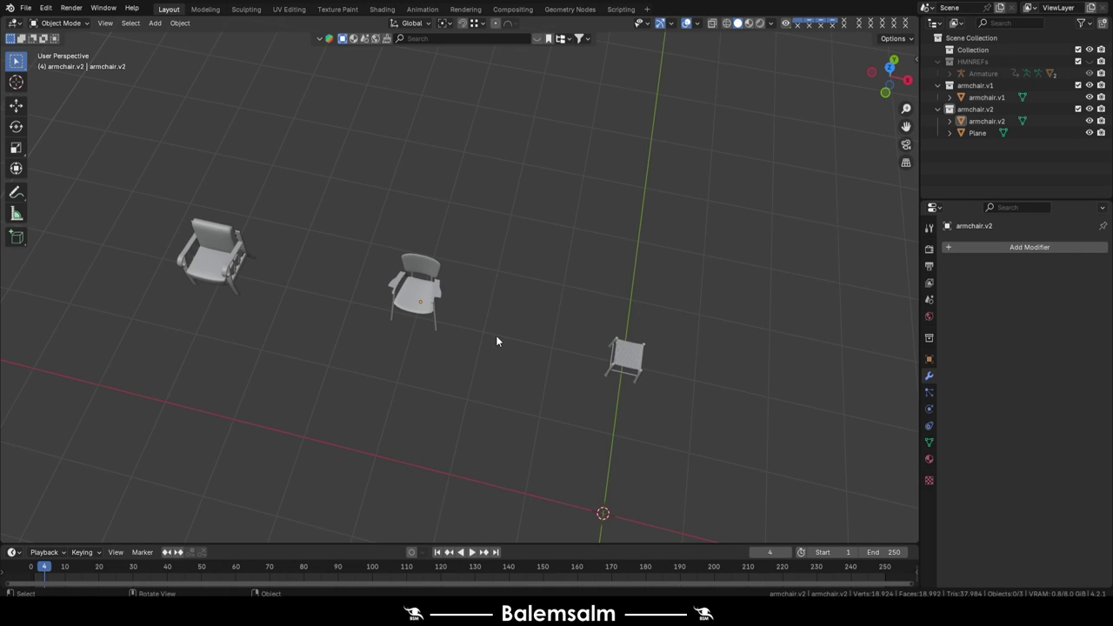
- Move the stool into a new collection named armchair.v3
middle_drag(496, 335, 499, 327)
middle_drag(449, 268, 1089, 61)
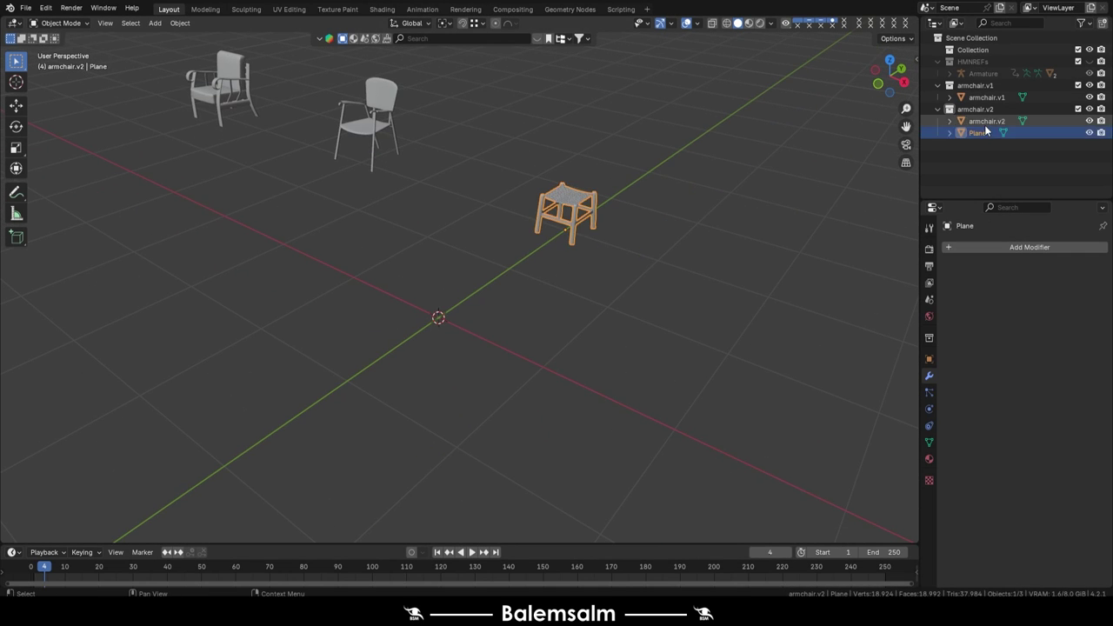
key(m)
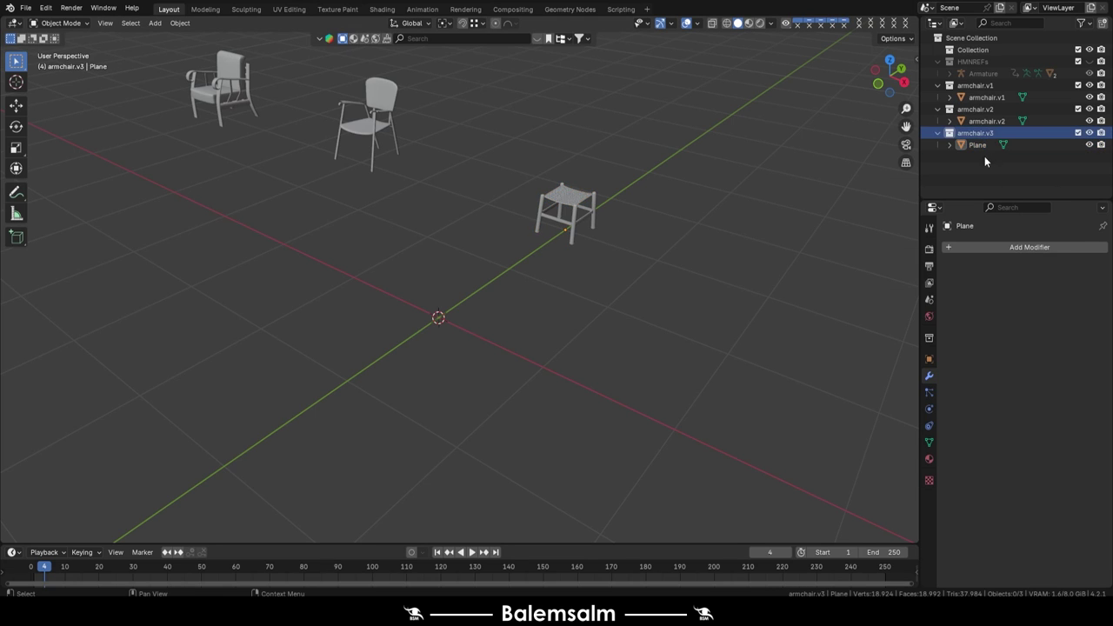
- Bring up the add-object menu to place a new mesh in the scene
mouse_move(390, 304)
middle_down()
mouse_move(423, 268)
mouse_move(455, 281)
middle_up()
key(shift+a)
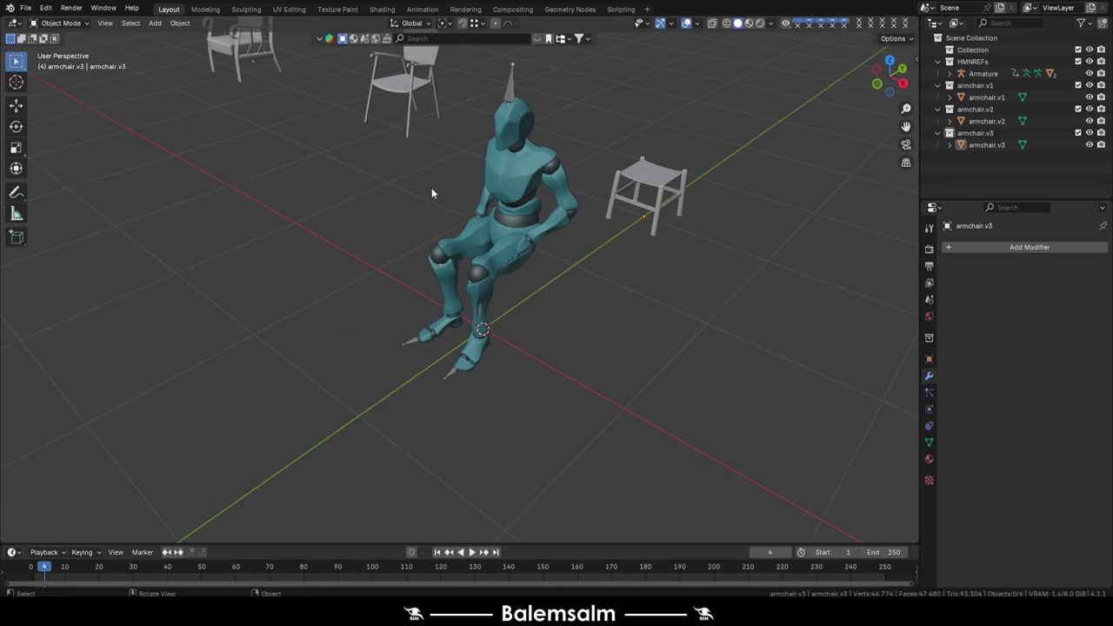
key(shift+a)
- Add a cylinder scaled to 0.307 and rest it on the ground line
click(489, 245)
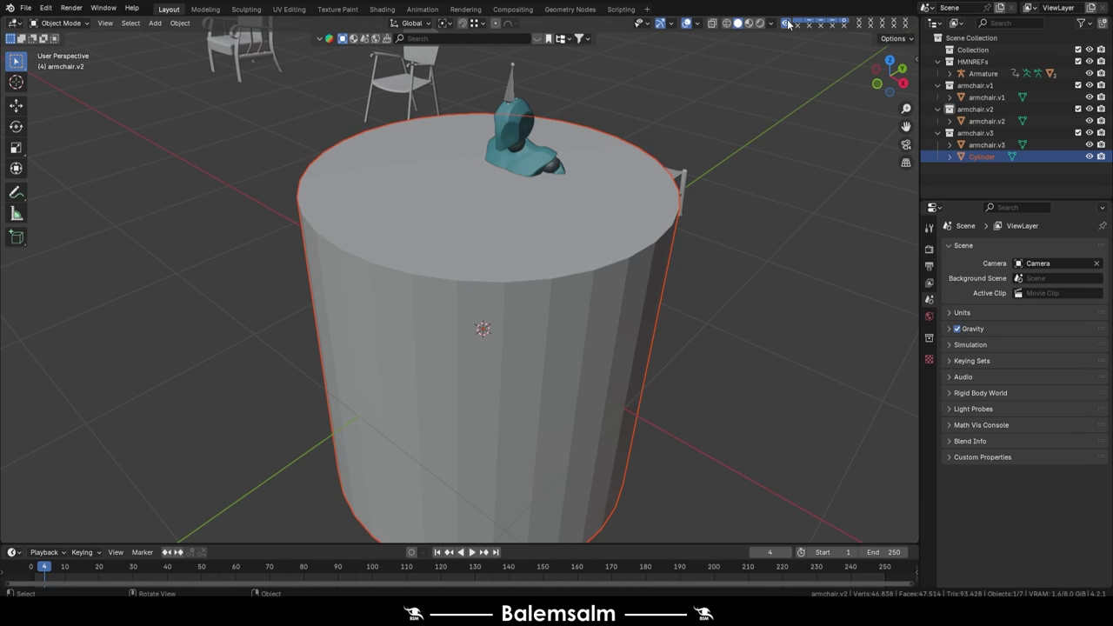
key(Tab)
key(s)
key(grave)
key(Tab)
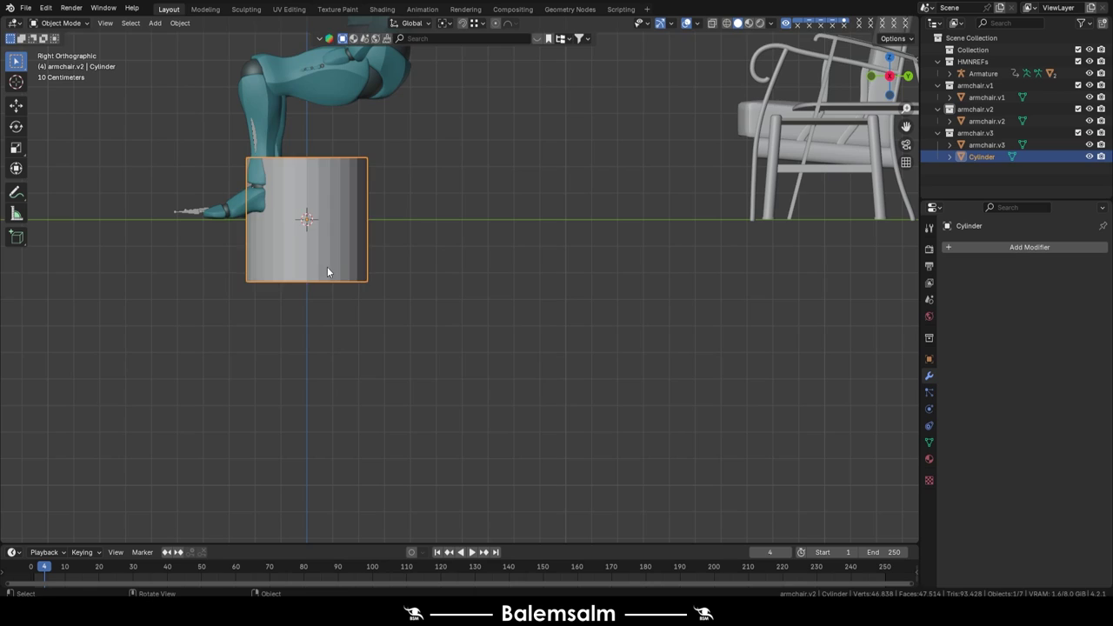
key(g)
click(562, 190)
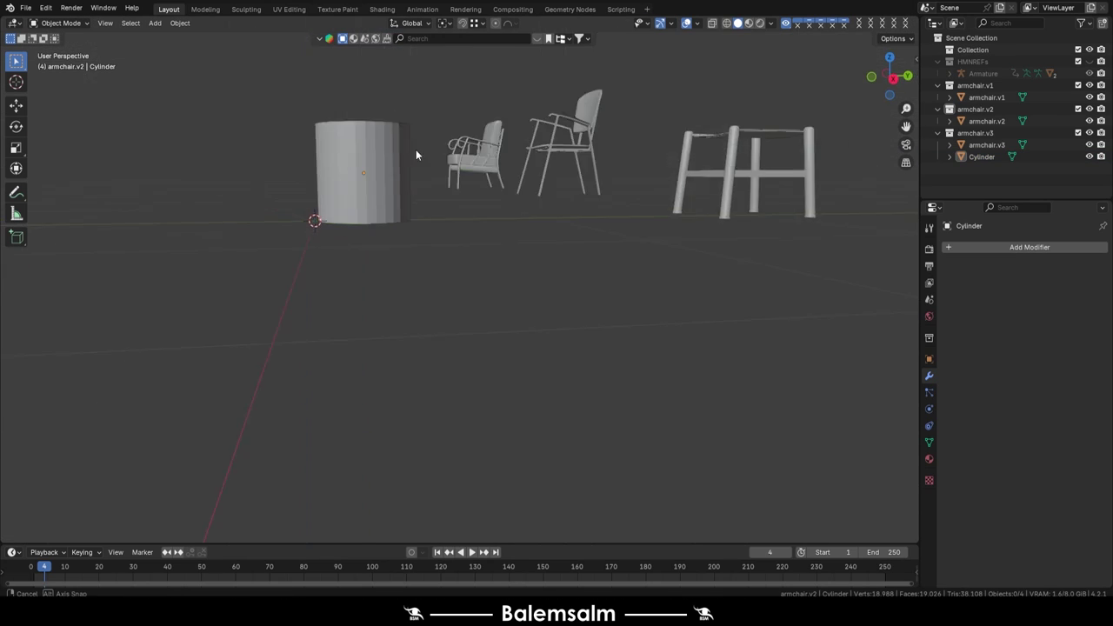
- Grid Fill the cylinder's top and bottom caps
key(Tab)
click(428, 184)
key(x)
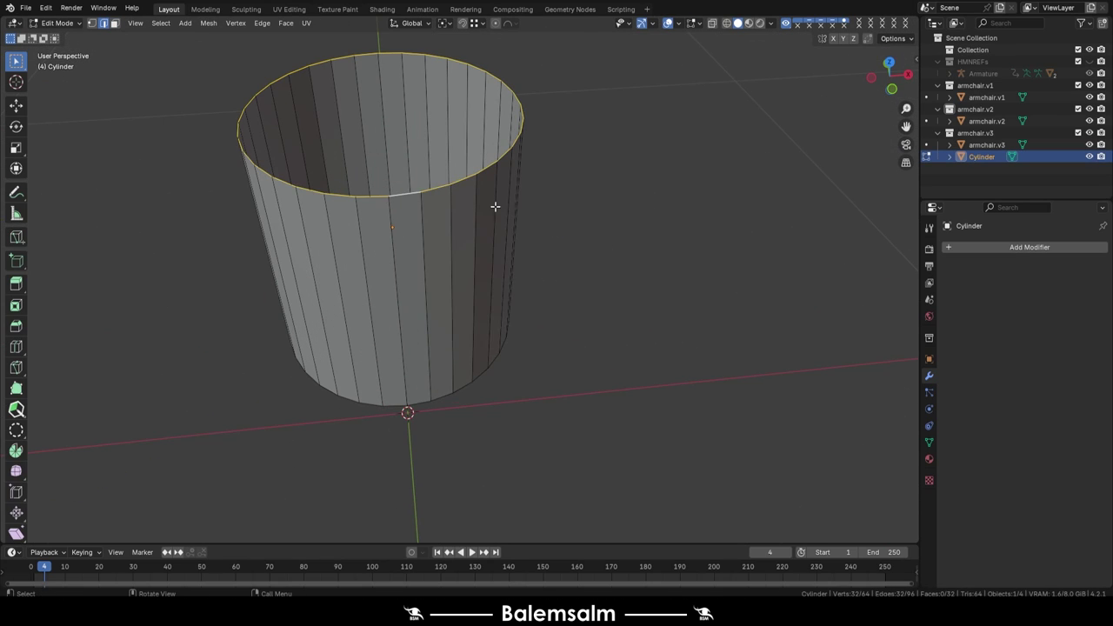
key(ctrl+f)
mouse_move(189, 525)
middle_down()
mouse_move(434, 261)
mouse_move(452, 208)
middle_up()
alt+click(418, 251)
key(ctrl+f)
click(444, 196)
key(alt+a)
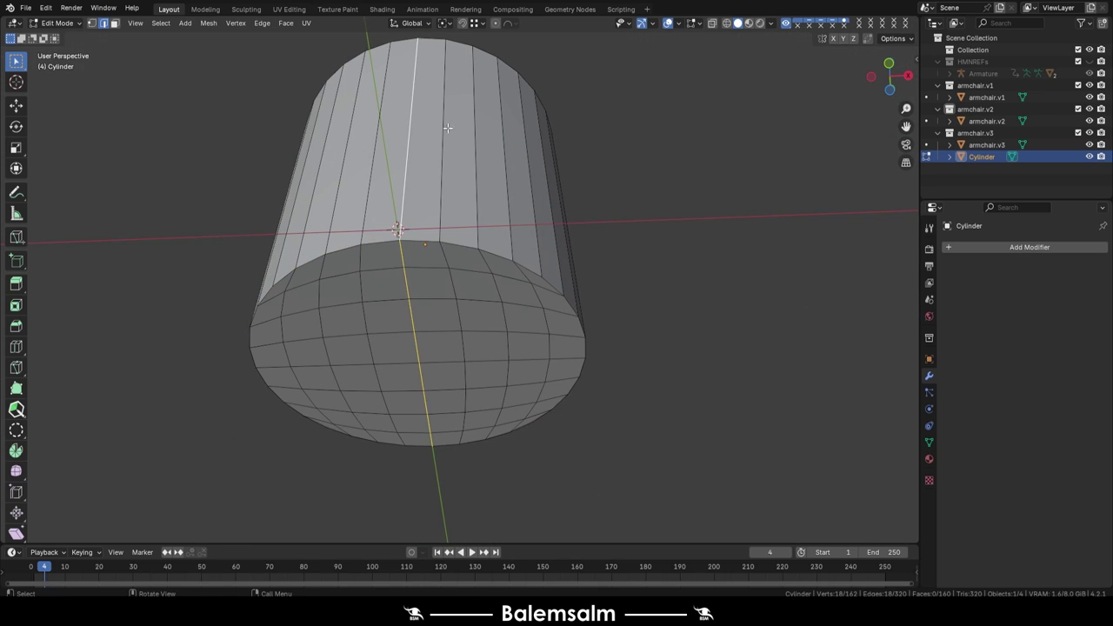
middle_drag(434, 261, 540, 186)
- Delete the cylinder's lower half and add a Mirror modifier on Z only
key(alt+z)
key(ctrl+r)
drag(574, 269, 322, 161)
key(x)
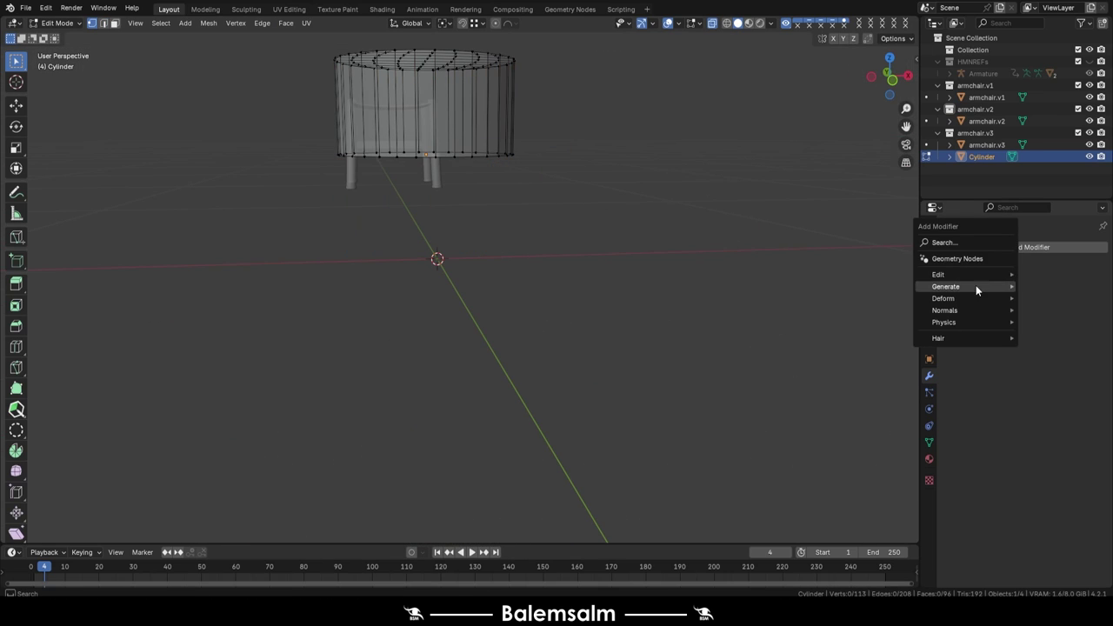
click(1052, 387)
click(1020, 312)
click(1077, 311)
- Extrude the top face in place and scale it inward to form a stepped lip
key(Tab)
middle_drag(413, 166, 474, 209)
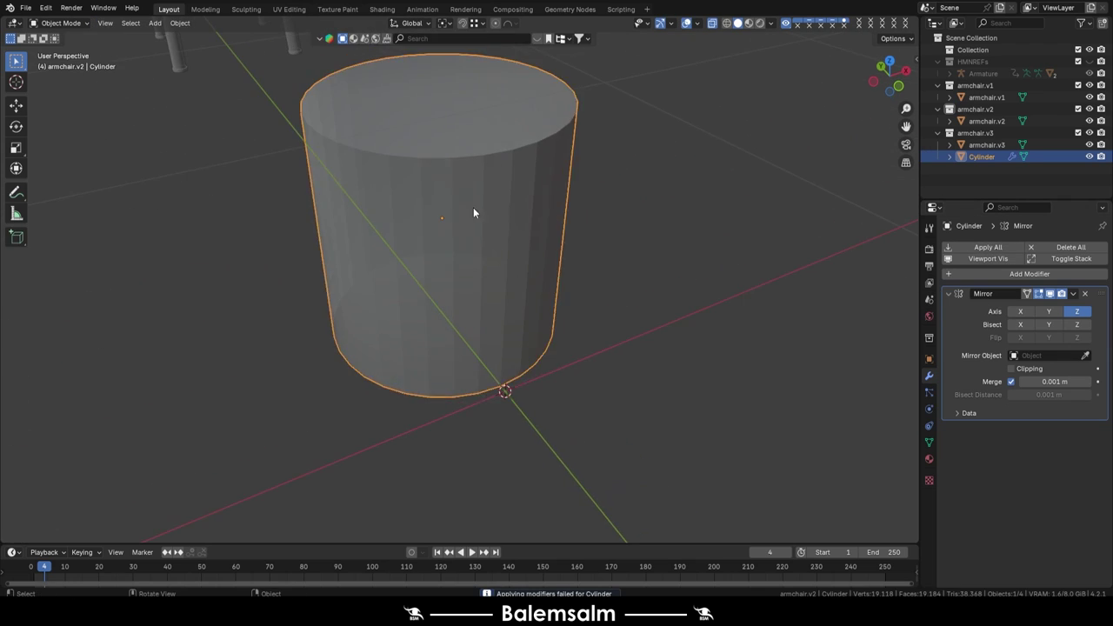
key(Tab)
key(alt+z)
drag(695, 136, 348, 245)
key(e)
click(663, 246)
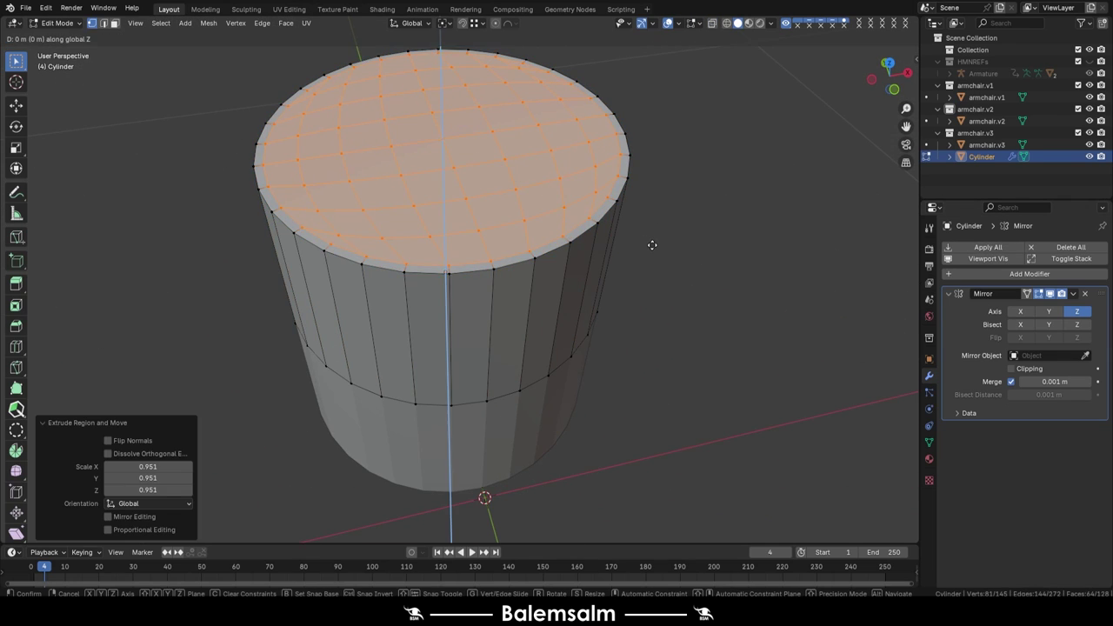
key(s)
click(626, 215)
- Add an edge loop below the top rim and apply the Mirror modifier
scroll(609, 226, up, 3)
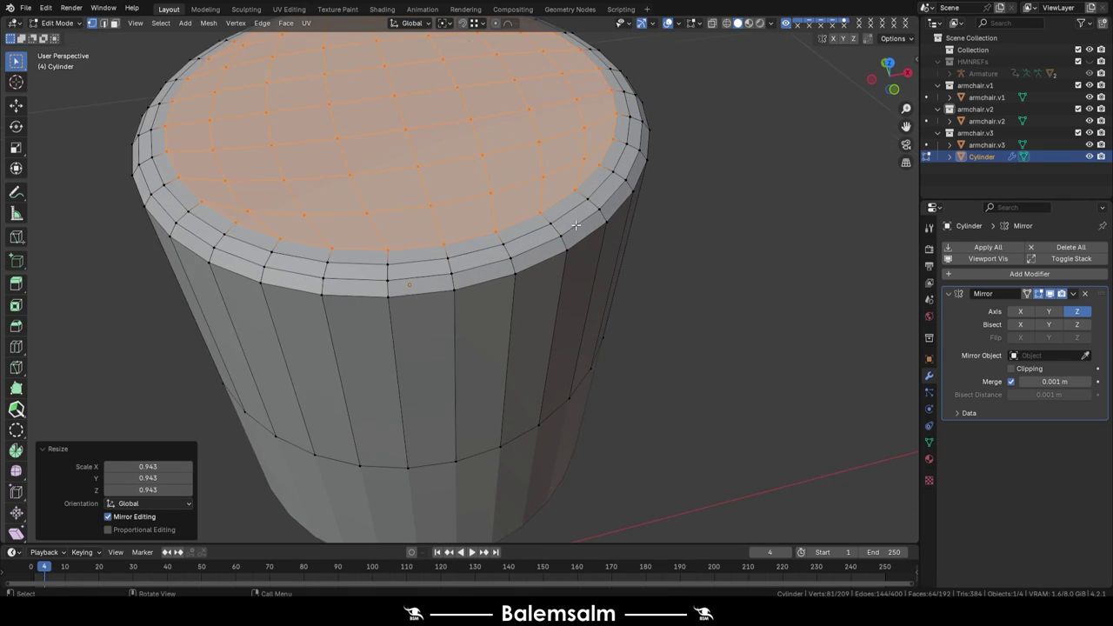
key(ctrl+r)
click(589, 248)
right_click(589, 249)
mouse_move(589, 249)
middle_down()
mouse_move(468, 225)
mouse_move(435, 244)
middle_up()
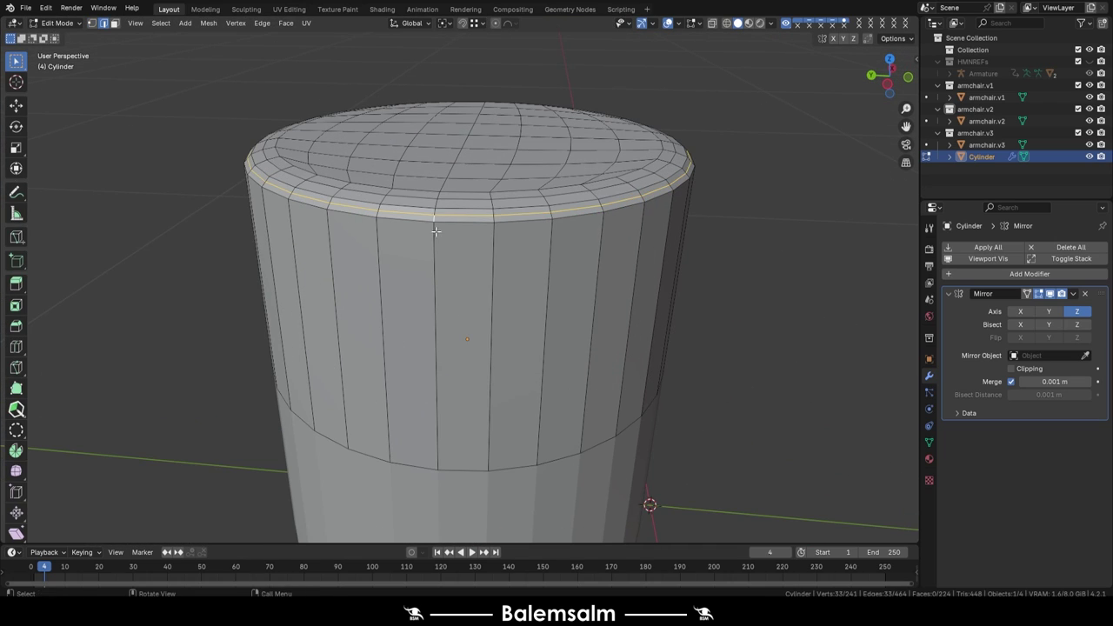
ctrl+click(435, 261)
middle_drag(348, 204, 487, 261)
click(981, 250)
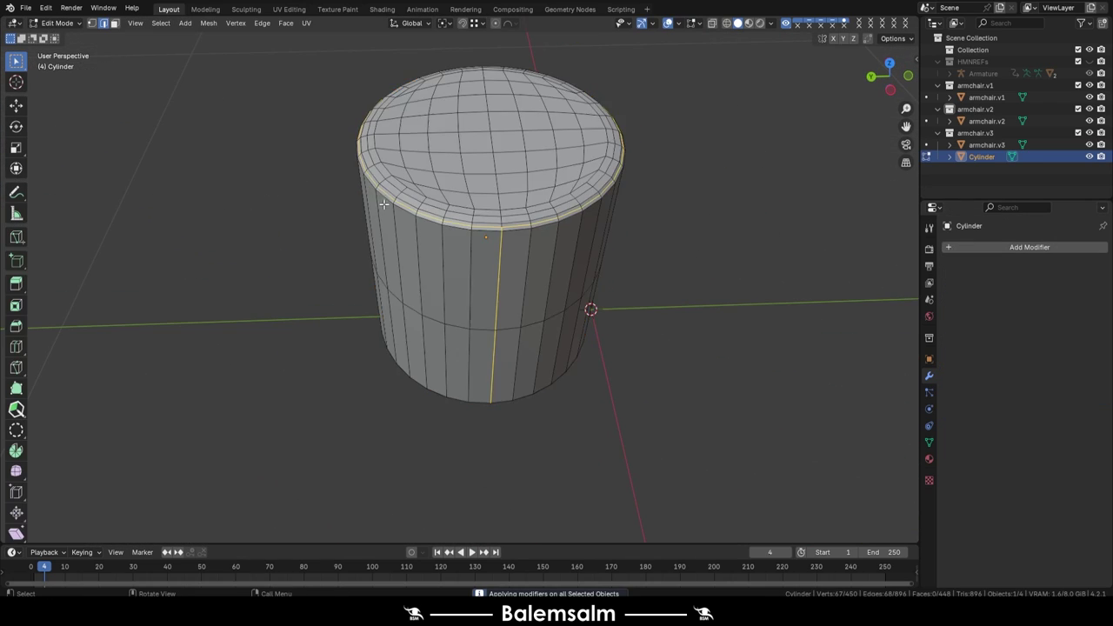
middle_drag(452, 169, 361, 167)
scroll(360, 168, up, 2)
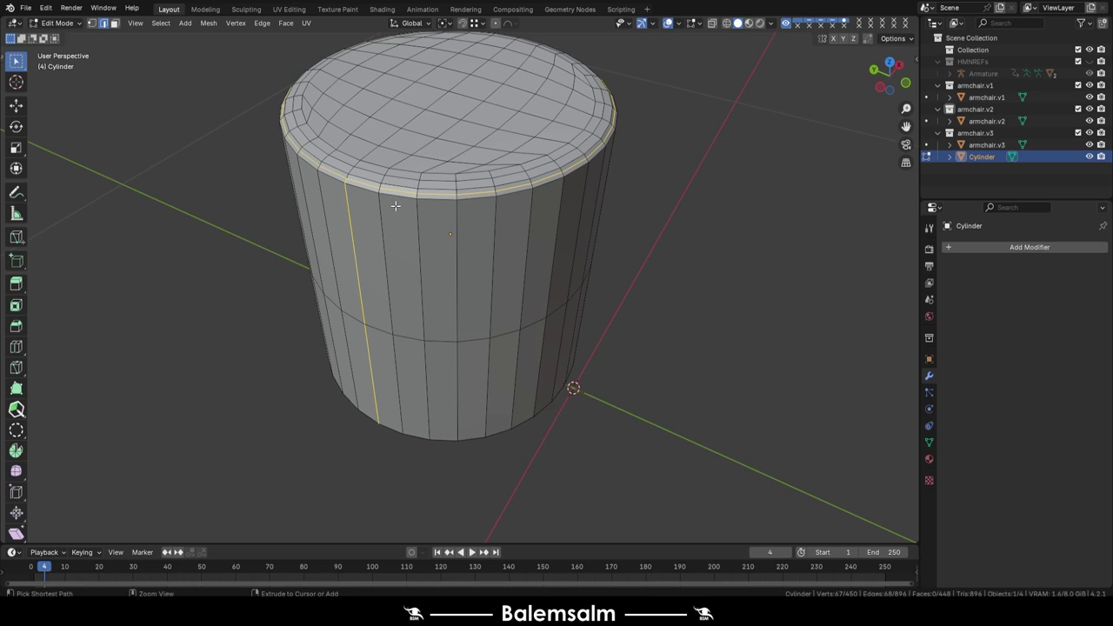
- Separate the rim edges, convert them to a curve with 0.003 m bevel depth
key(p)
click(394, 205)
key(Tab)
click(928, 442)
click(461, 267)
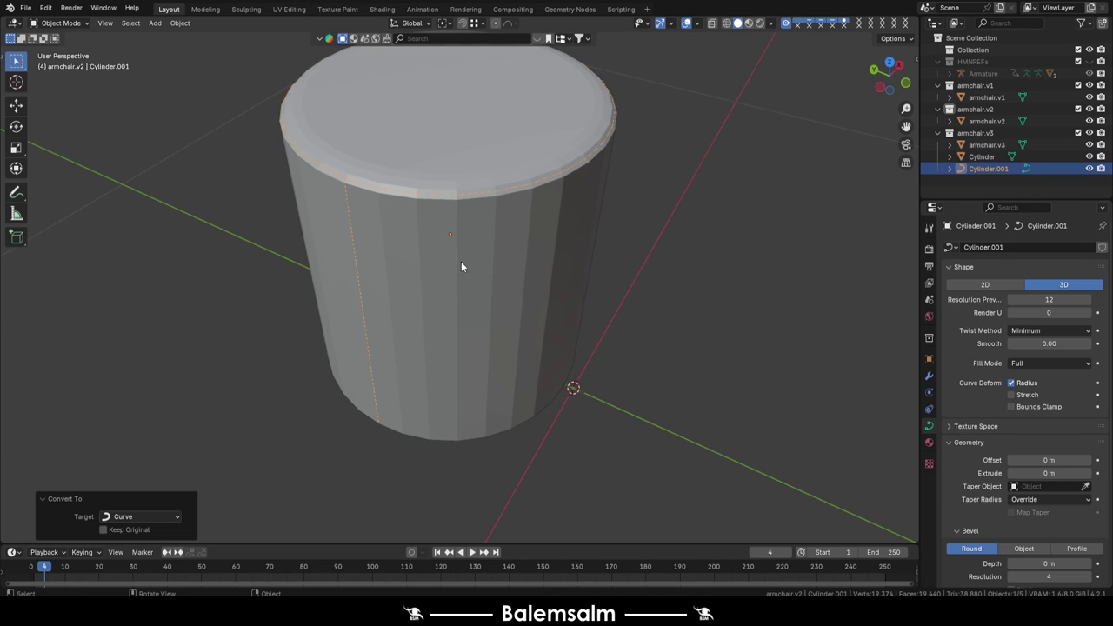
drag(1049, 564, 1057, 564)
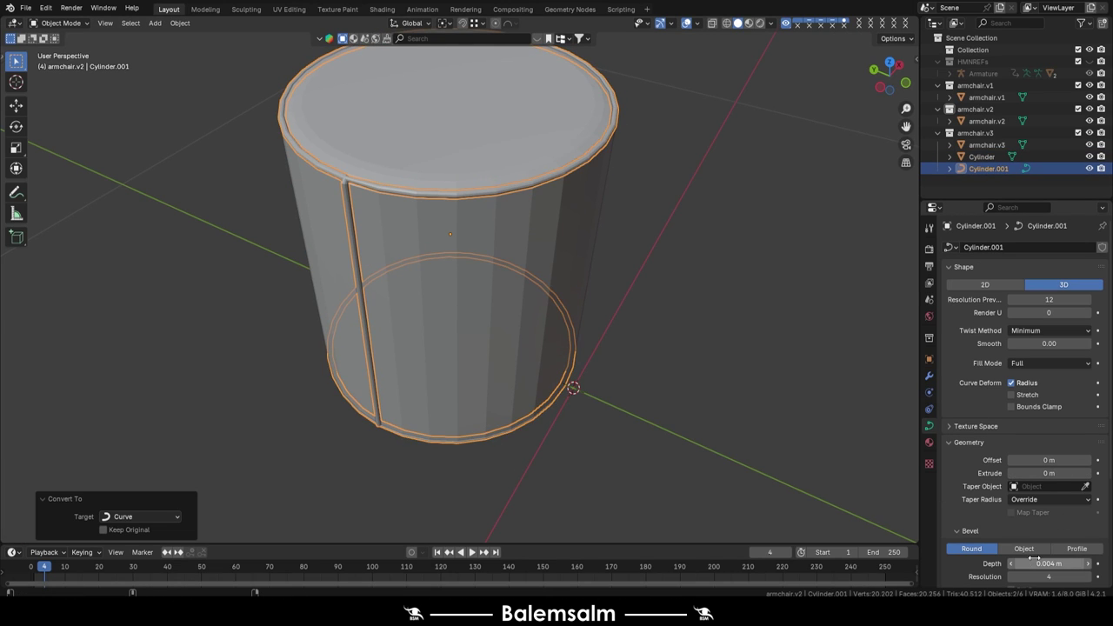
- Select the ottoman body and view its mesh from the top in Edit Mode
click(522, 139)
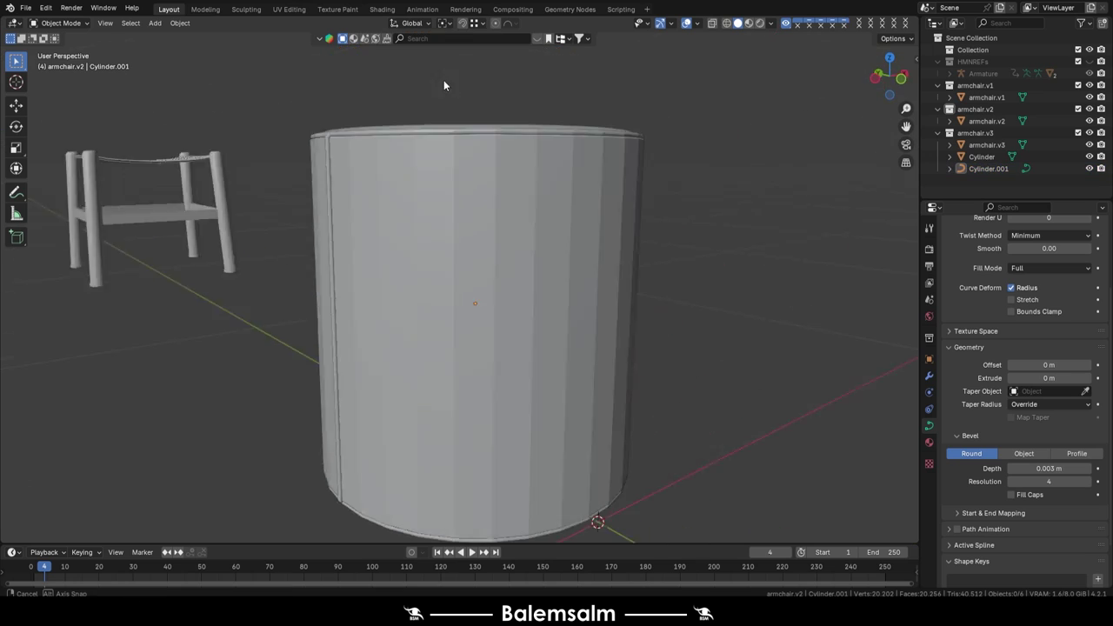
key(Tab)
key(KP_7)
- Try several Select Similar options on the top faces, undoing each attempt
click(584, 138)
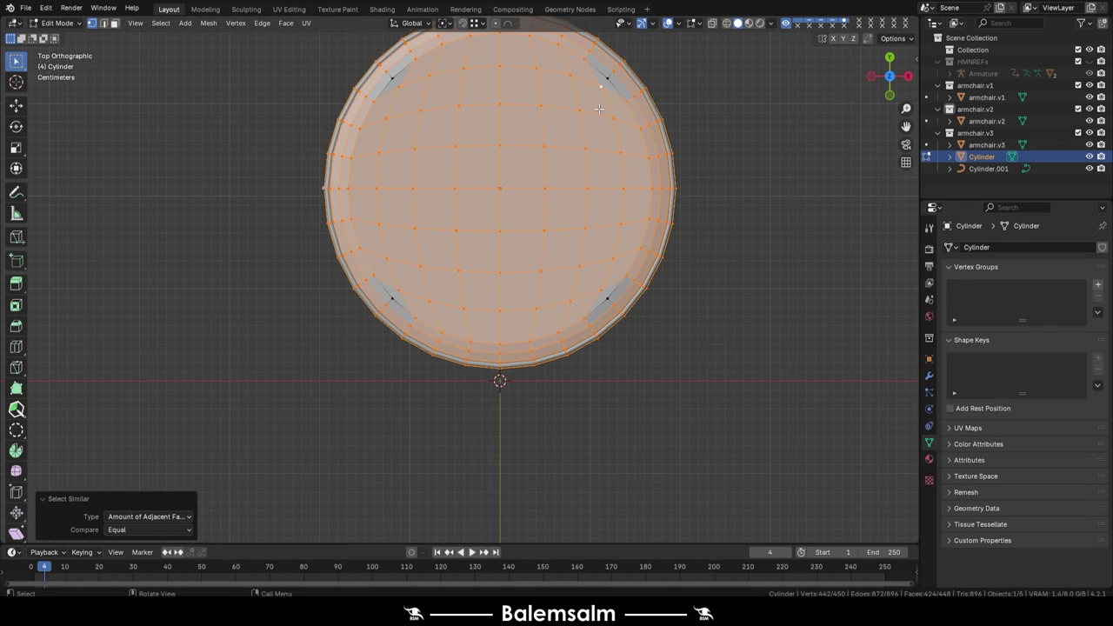
key(ctrl+z)
key(shift+g)
click(598, 80)
key(ctrl+z)
key(shift+g)
click(544, 154)
key(shift+g)
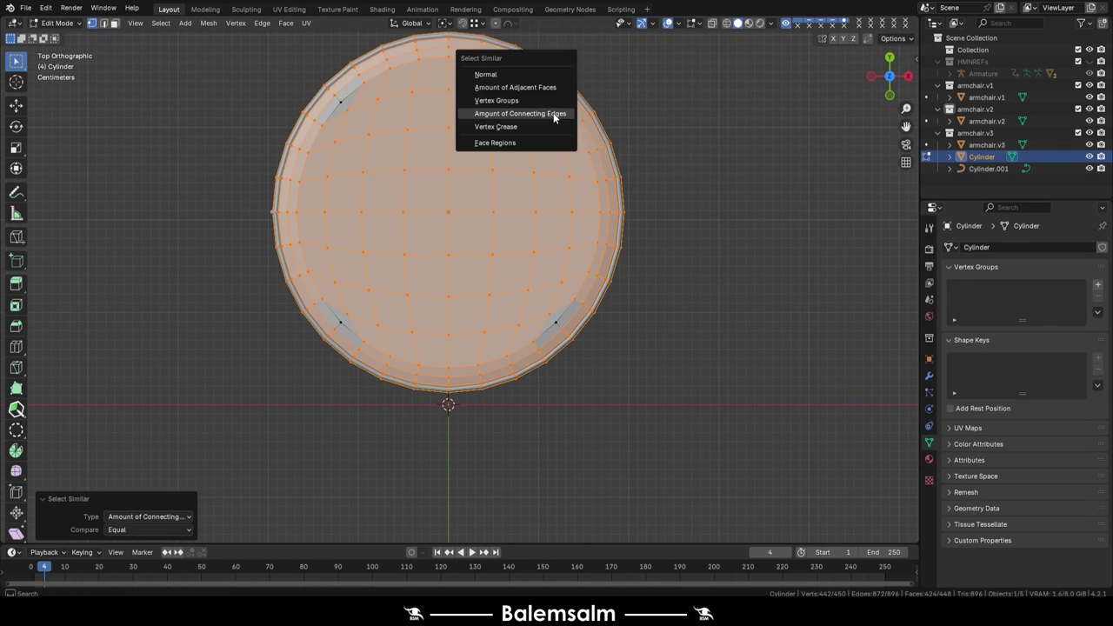
key(ctrl+z)
key(shift+g)
click(530, 78)
key(ctrl+z)
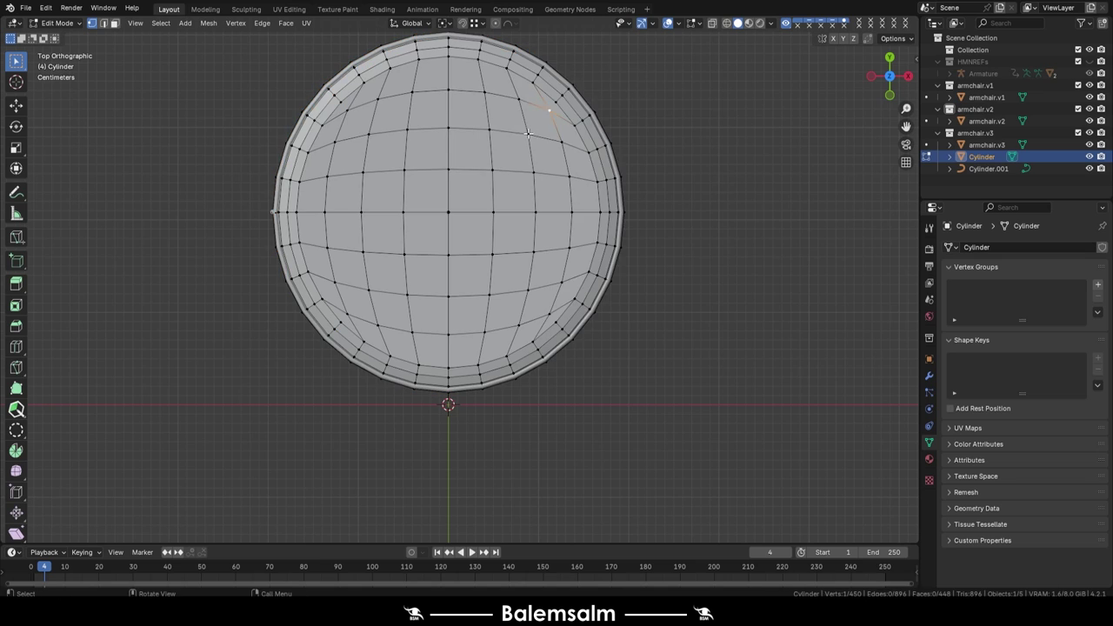
- Bevel the selected top vertices
key(shift+g)
click(526, 116)
scroll(526, 137, up, 2)
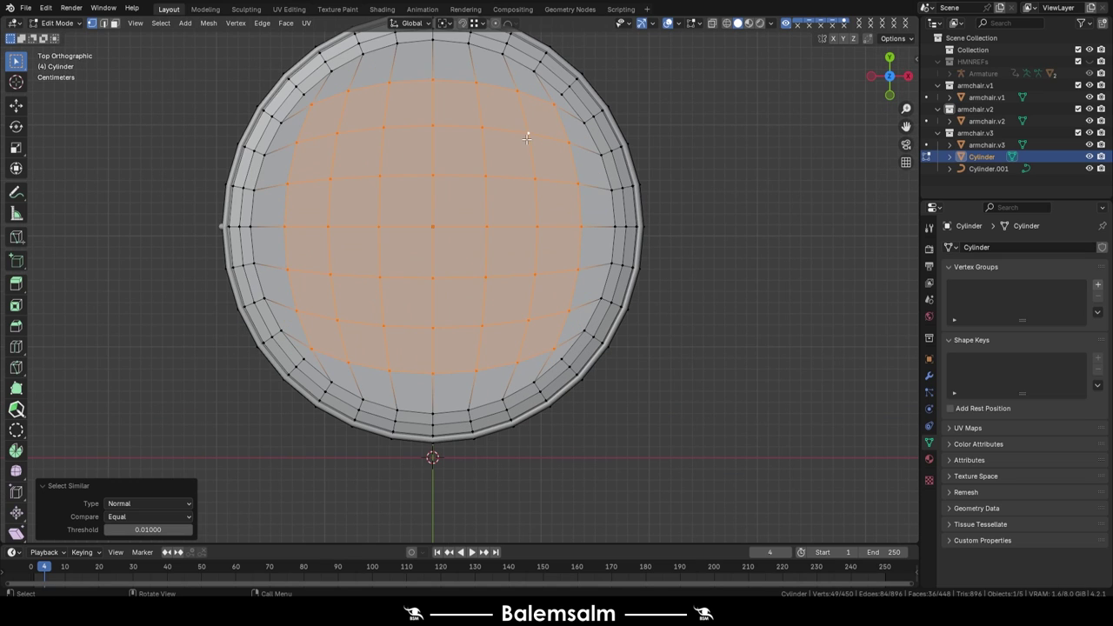
click(677, 254)
- Select all the small diamond faces on the top and lower them
key(alt+a)
mouse_move(678, 254)
middle_down()
mouse_move(536, 218)
mouse_move(683, 314)
middle_up()
click(532, 204)
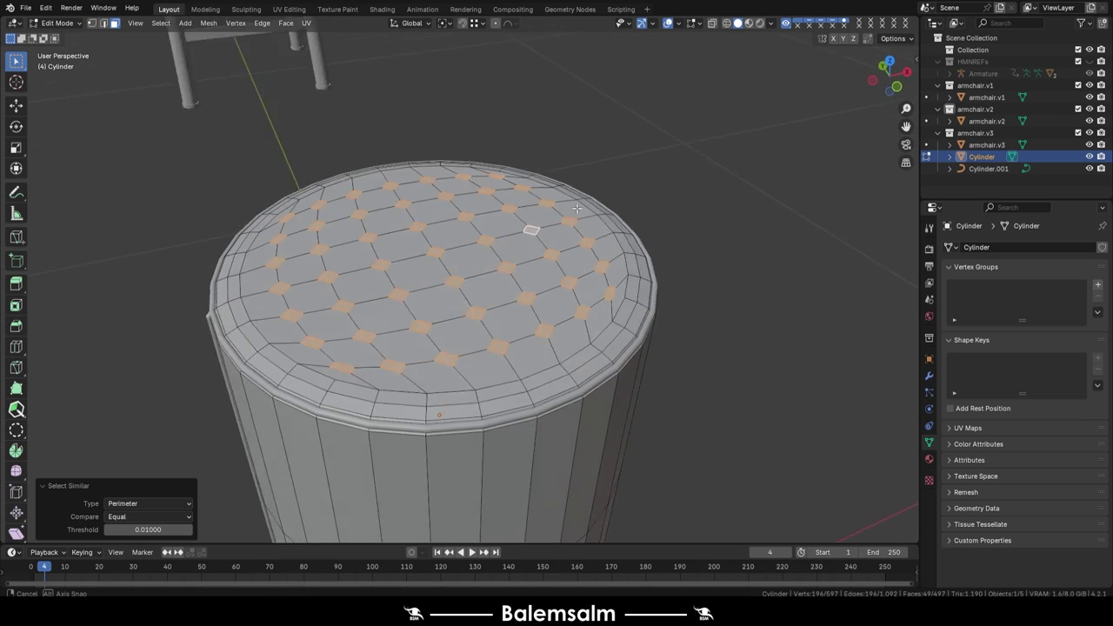
scroll(684, 314, up, 2)
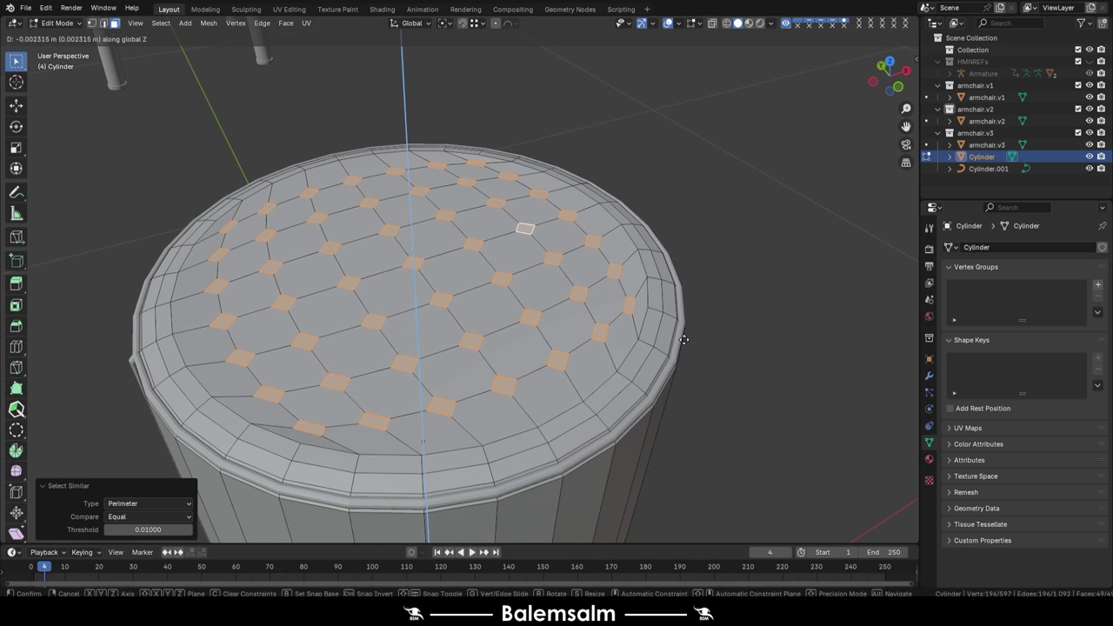
click(665, 309)
- With individual-origins pivot, scale, inset and extrude the diamond faces along Z
click(444, 23)
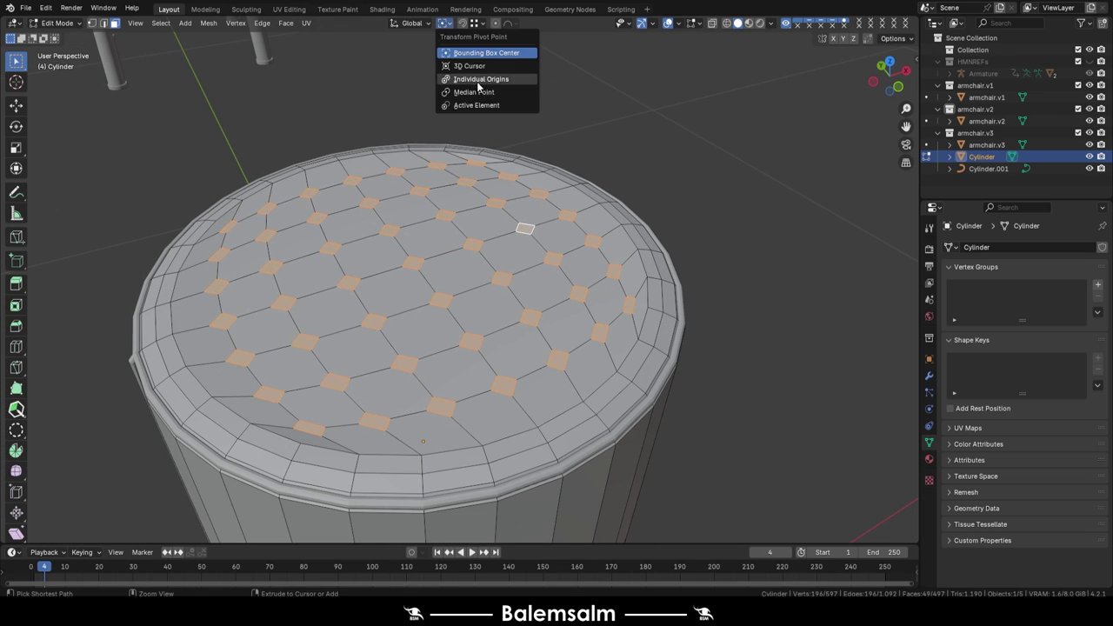
click(754, 305)
click(700, 321)
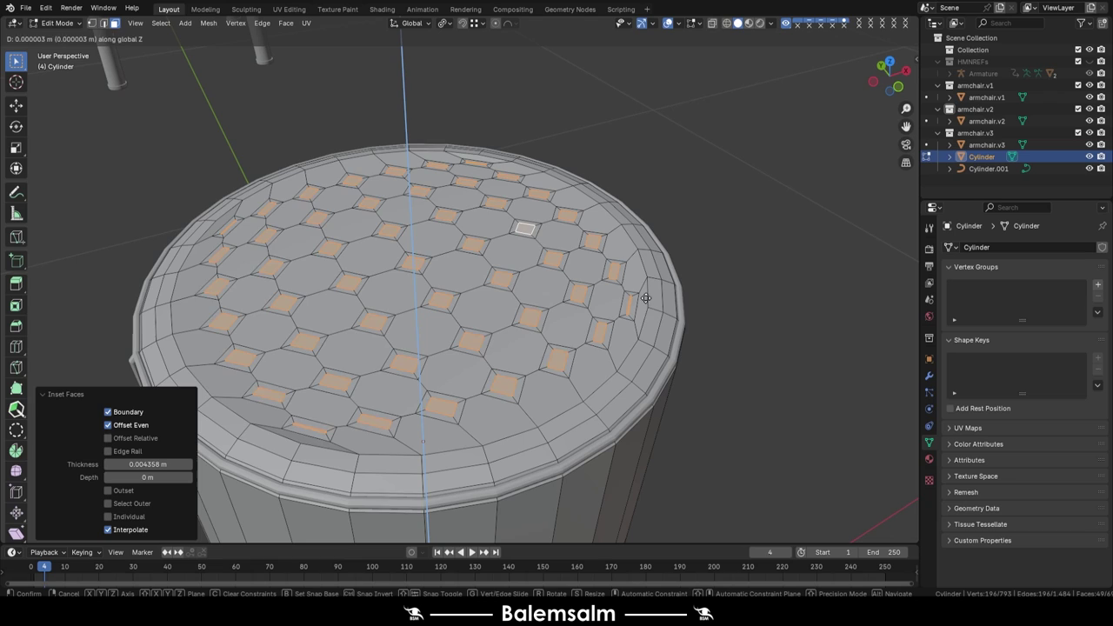
key(g)
key(z)
key(z)
click(632, 340)
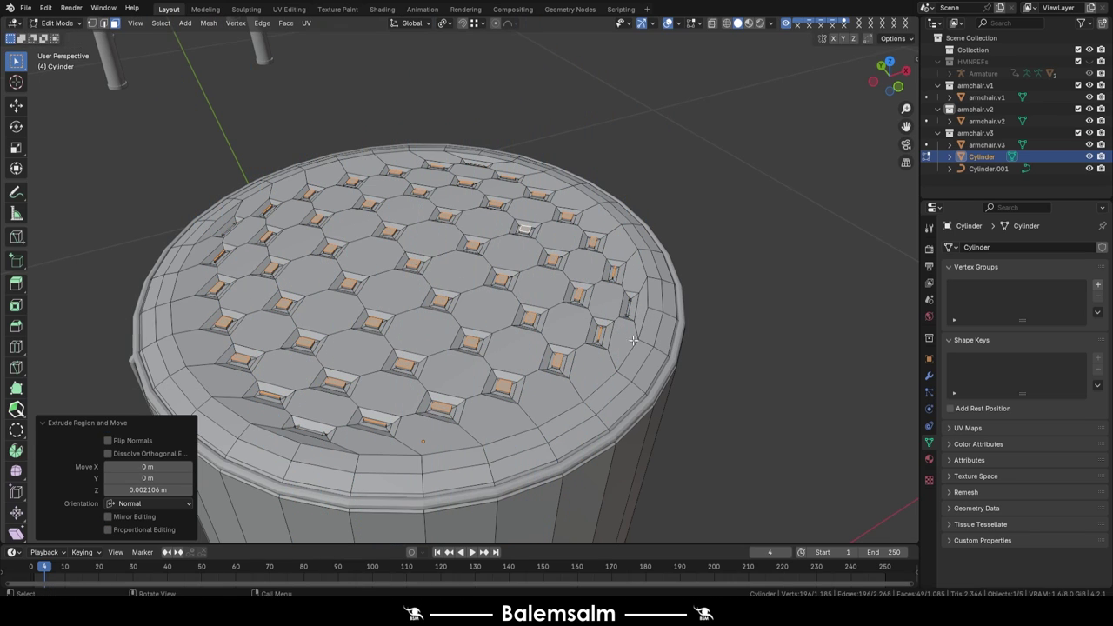
- Add a Subdivision Surface modifier to the cylinder
key(Tab)
scroll(551, 320, down, 5)
scroll(615, 291, up, 2)
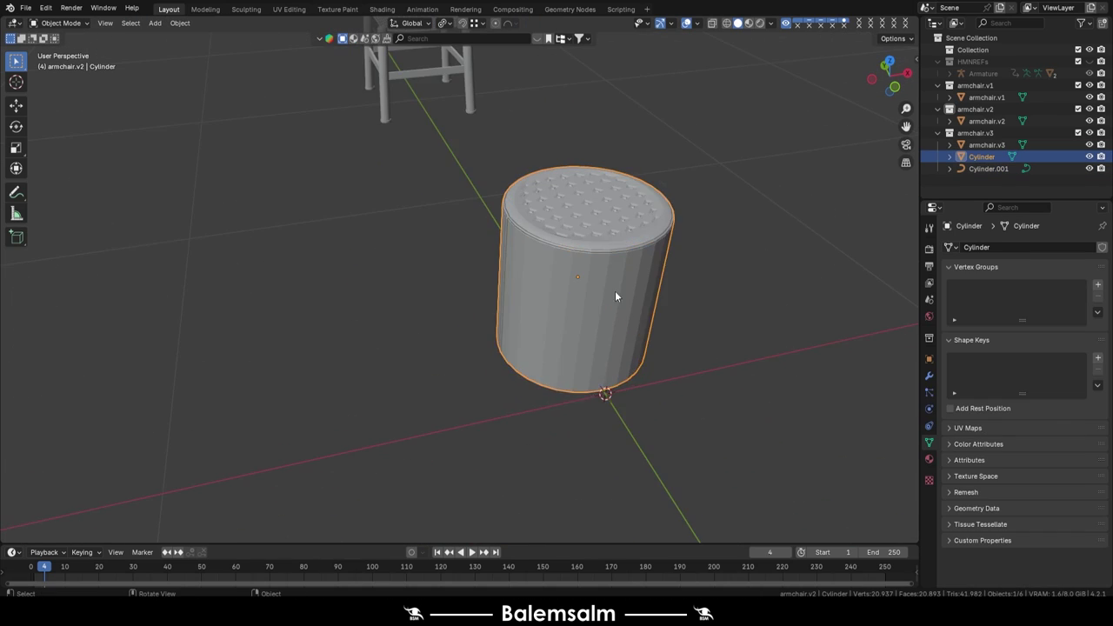
scroll(615, 290, up, 2)
click(929, 375)
click(995, 263)
click(859, 401)
scroll(490, 266, up, 3)
- Stretch the tuft faces along the X axis, then along Y
key(Tab)
scroll(491, 266, up, 3)
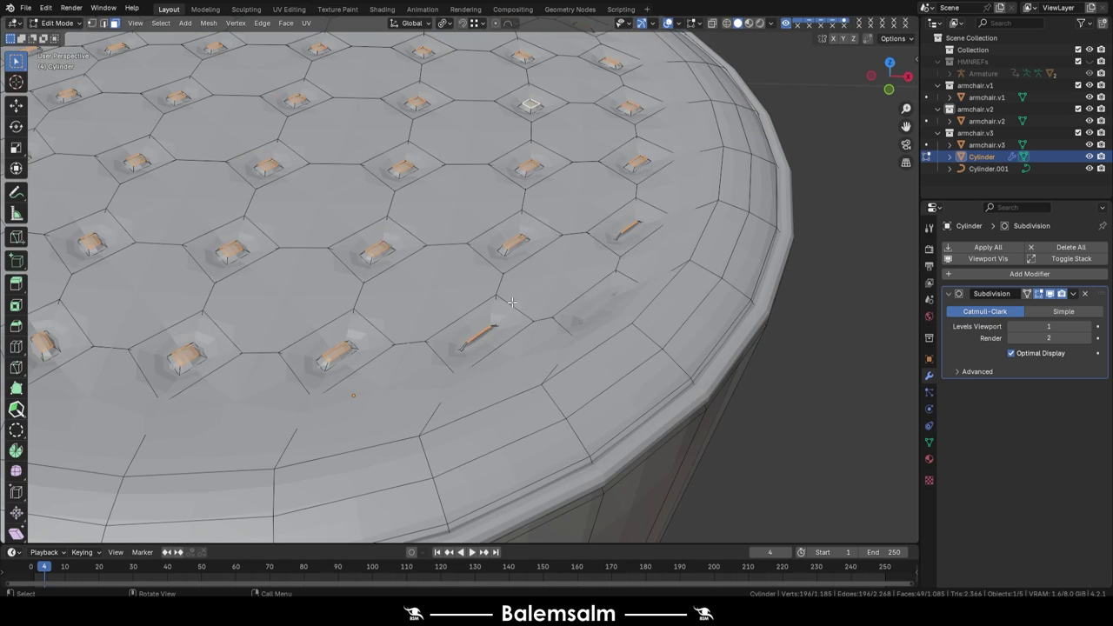
scroll(491, 266, up, 3)
key(s)
key(x)
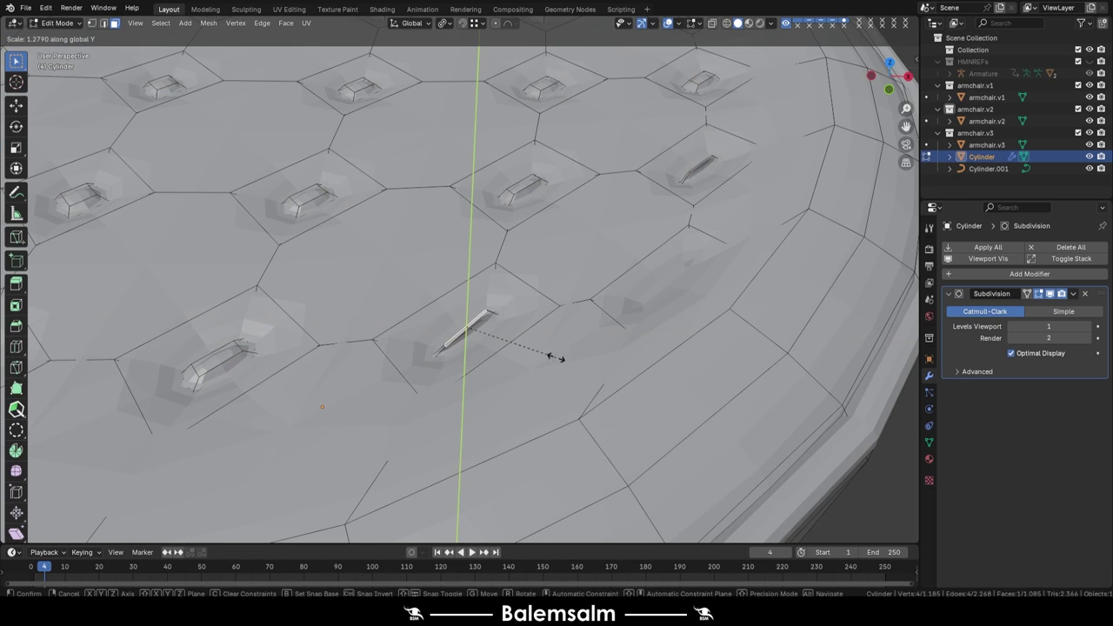
click(551, 355)
key(s)
key(x)
click(637, 347)
- Preview the tufted top from above and apply Shade Auto Smooth
key(Tab)
scroll(609, 235, down, 5)
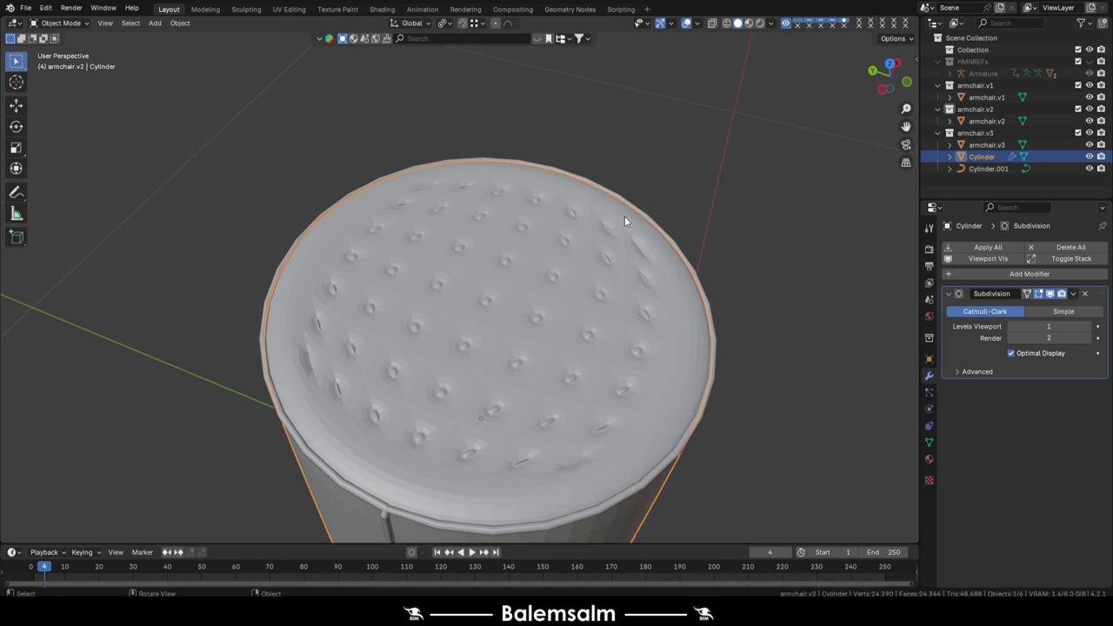
middle_drag(625, 216, 666, 250)
scroll(728, 244, up, 2)
right_click(729, 244)
click(728, 244)
scroll(574, 209, up, 3)
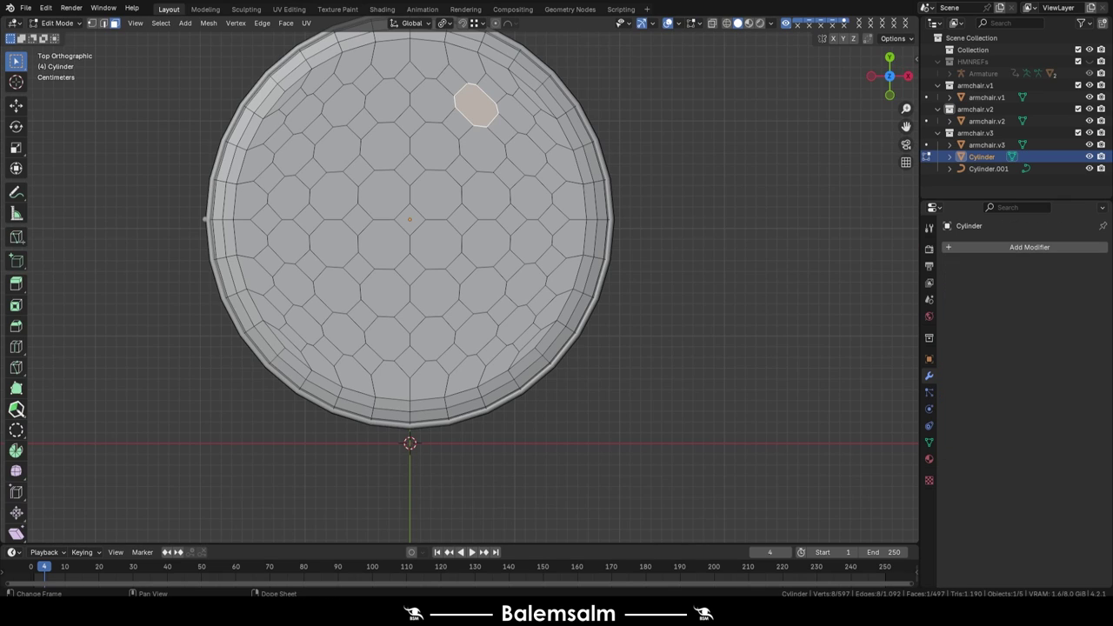
- Select a checker pattern of faces across the cylinder's hex top
click(533, 281)
key(ctrl+z)
ctrl+click(485, 245)
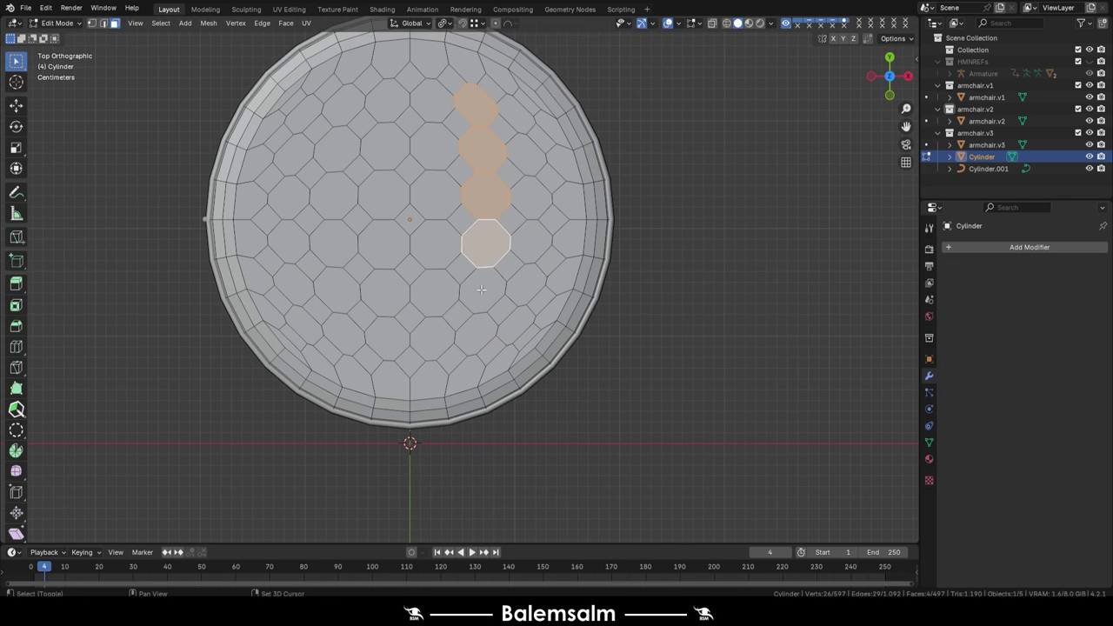
ctrl+click(385, 99)
ctrl+click(343, 104)
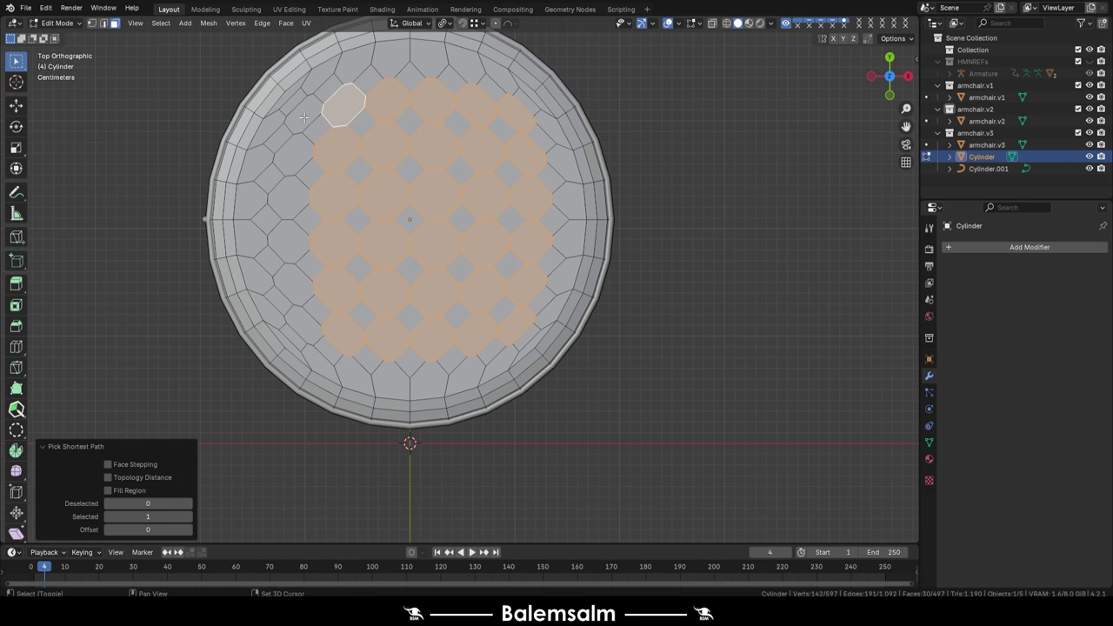
middle_drag(343, 104, 592, 229)
- Inset the checker faces and push them down along Z into sunken buttons
key(i)
right_click(661, 348)
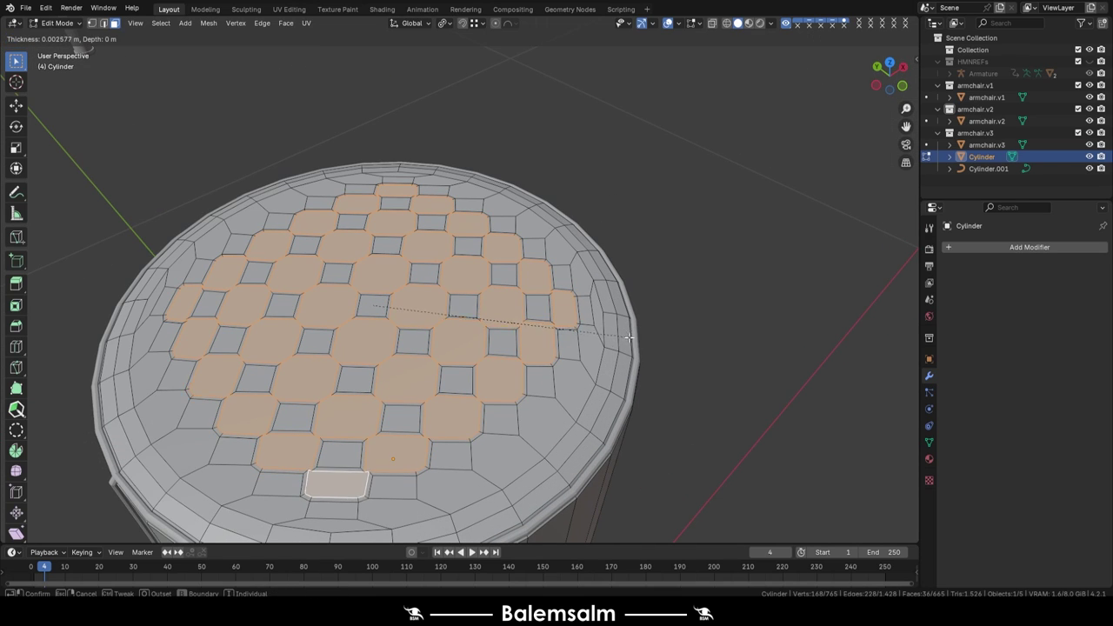
click(627, 337)
key(g)
key(z)
click(582, 332)
- Preview the tufts, then reselect the small square faces from top view
key(Tab)
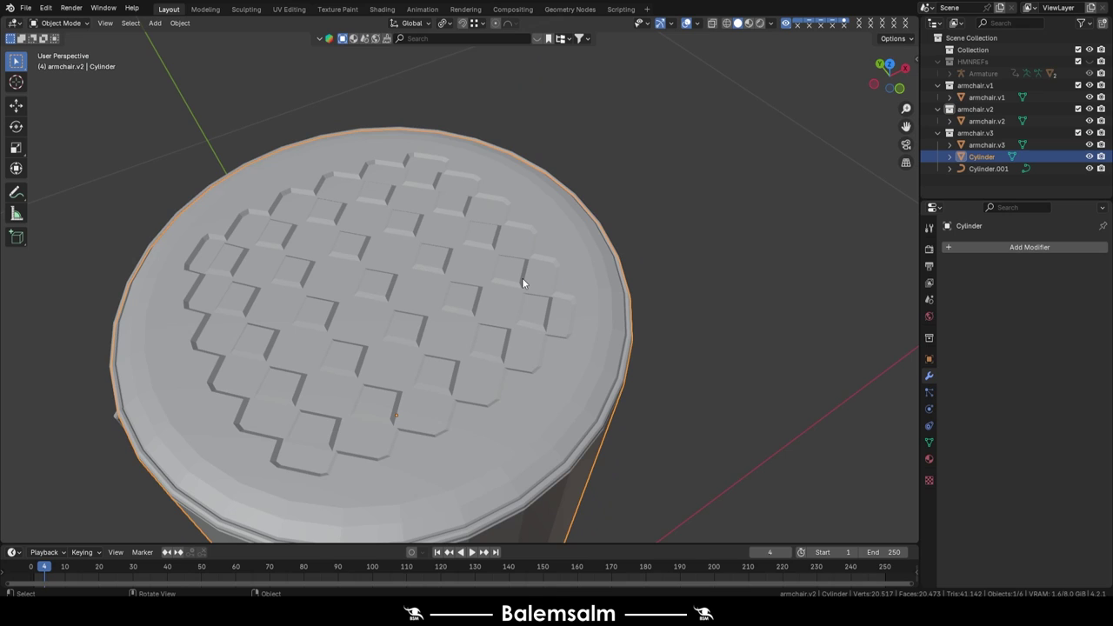
key(Tab)
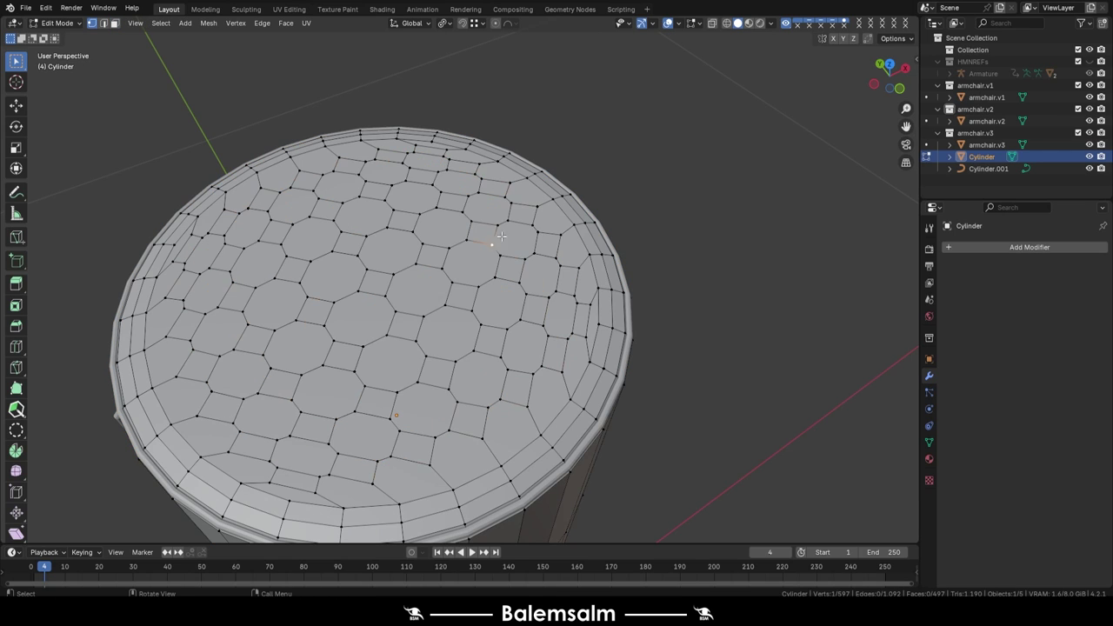
key(shift+g)
click(486, 223)
key(KP_7)
key(c)
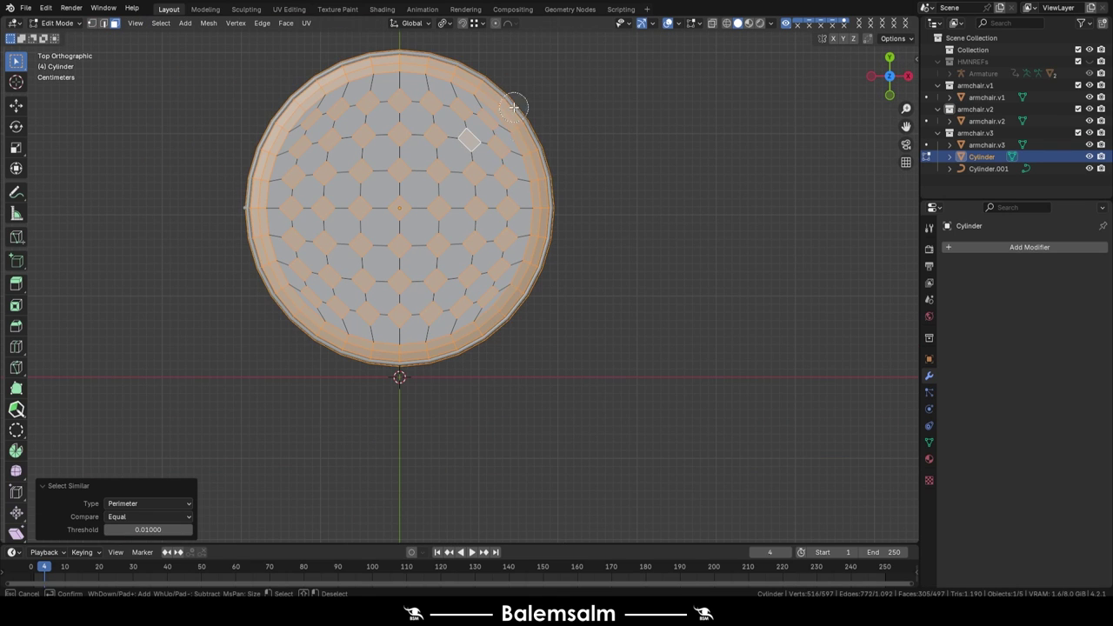
middle_drag(535, 122, 523, 124)
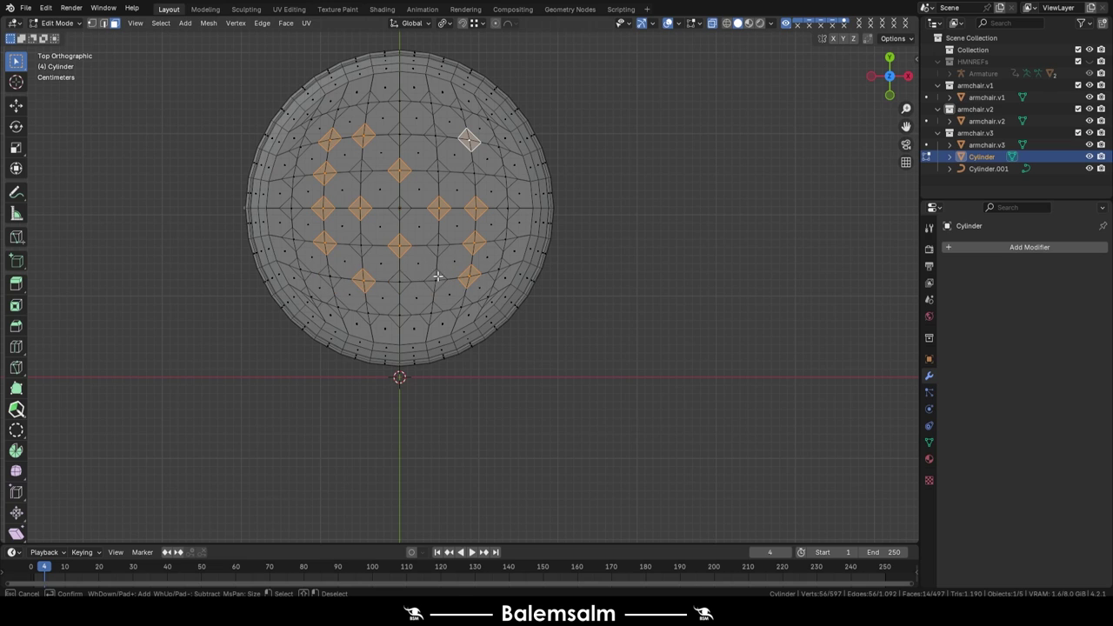
key(Escape)
- Step back through undo and redo to restore the sunken square-face result
scroll(429, 183, up, 2)
key(ctrl+z)
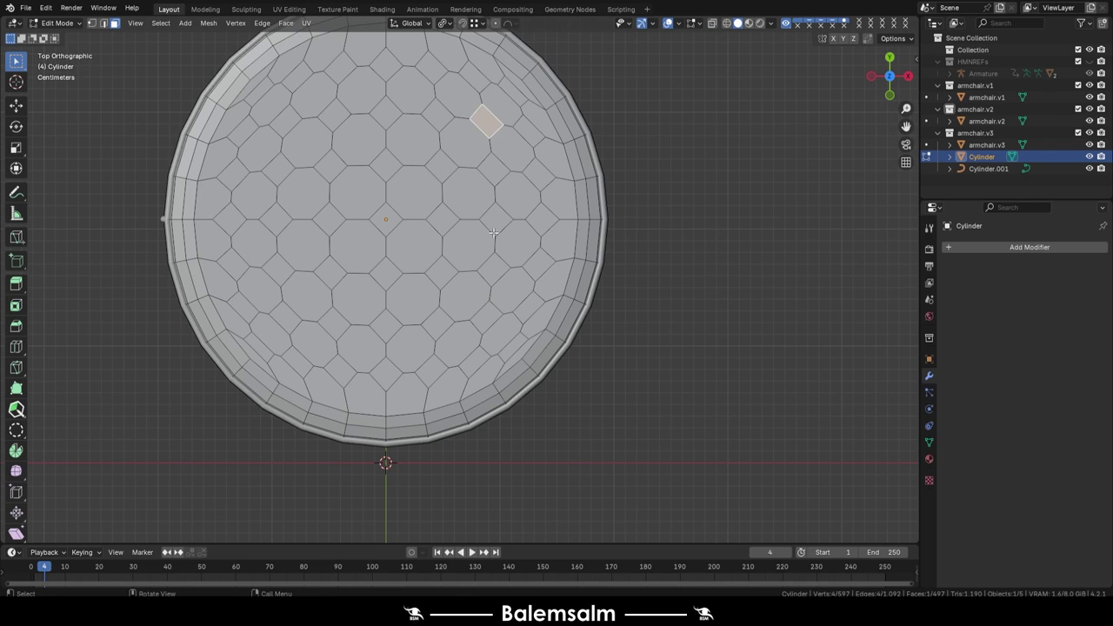
key(ctrl+z)
key(ctrl+z)
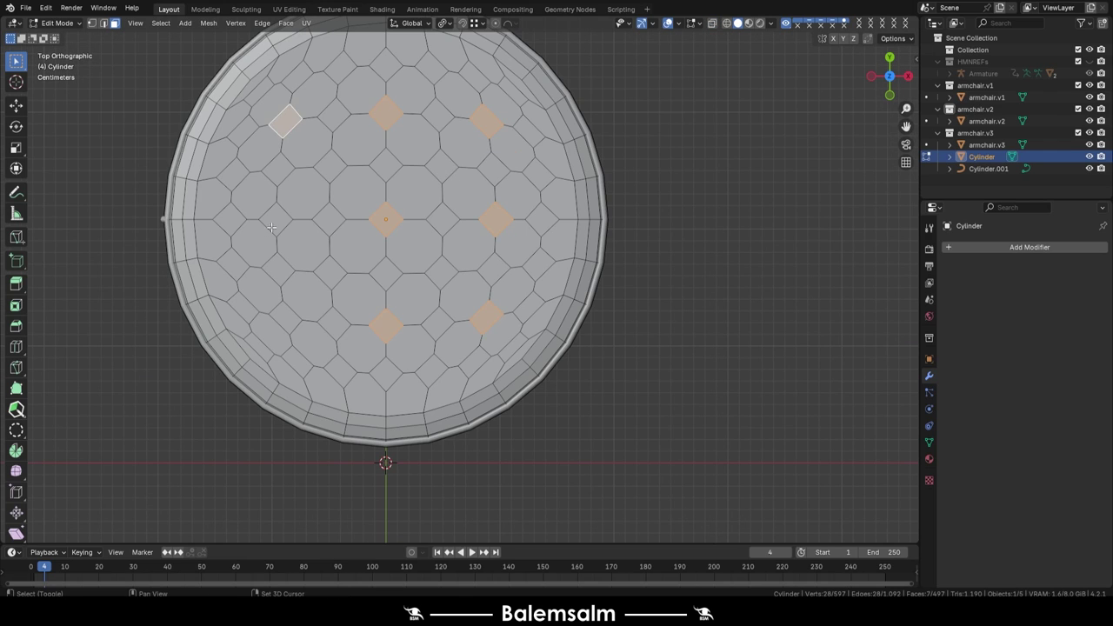
key(ctrl+shift+z)
middle_drag(272, 227, 455, 316)
key(g)
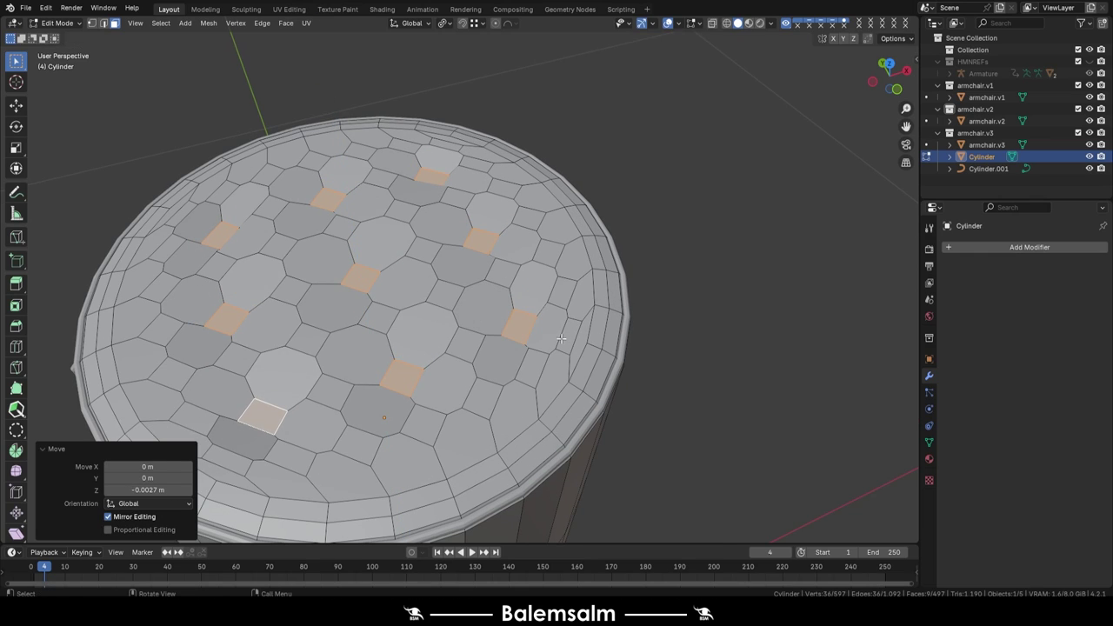
key(ctrl+z)
key(ctrl+shift+z)
key(ctrl+z)
- Return to Object Mode and add a Subdivision Surface modifier to the cushion
key(Tab)
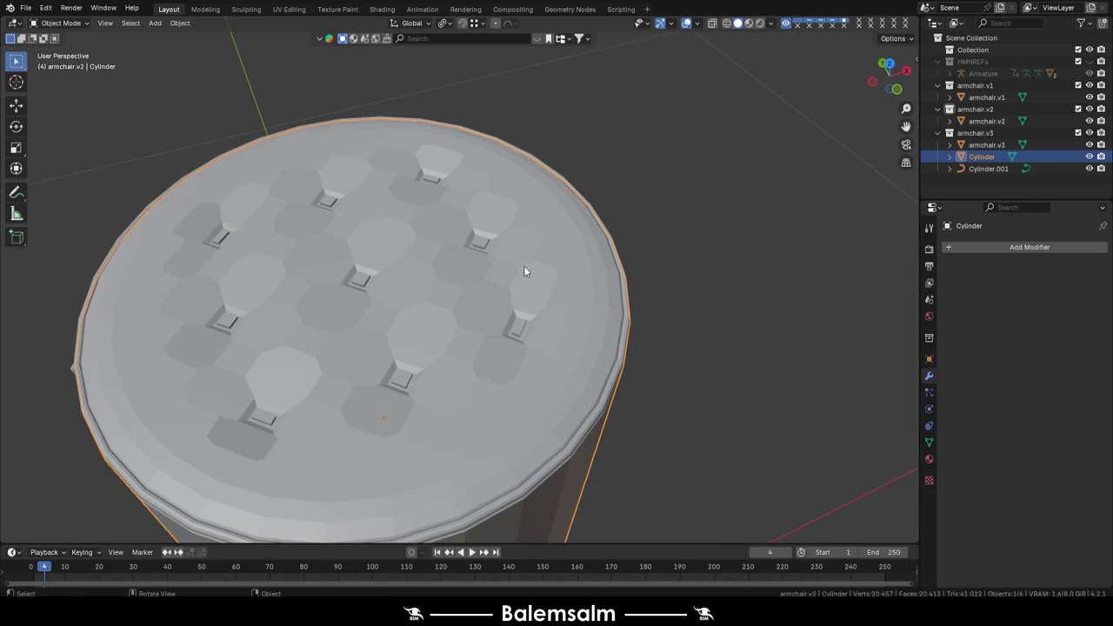
scroll(524, 272, down, 3)
click(1030, 247)
click(907, 403)
right_click(522, 247)
- Shade the cushion auto smooth and enter Edit Mode on the ottoman cylinder
click(550, 239)
scroll(670, 246, down, 2)
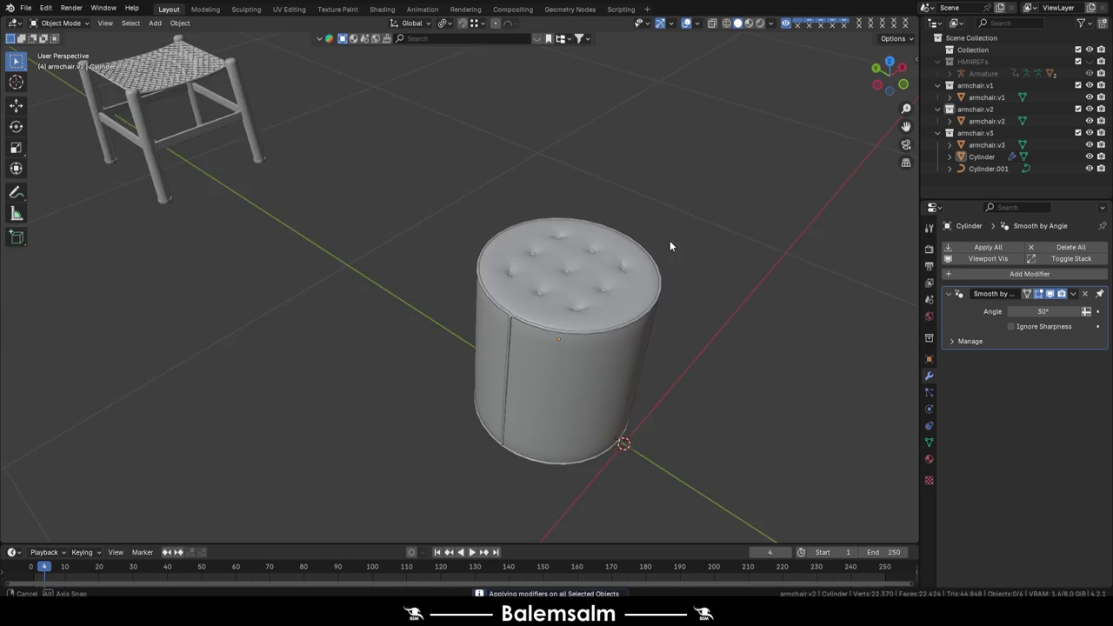
click(610, 263)
key(Tab)
key(Tab)
middle_drag(610, 264, 548, 226)
key(Tab)
scroll(422, 251, up, 3)
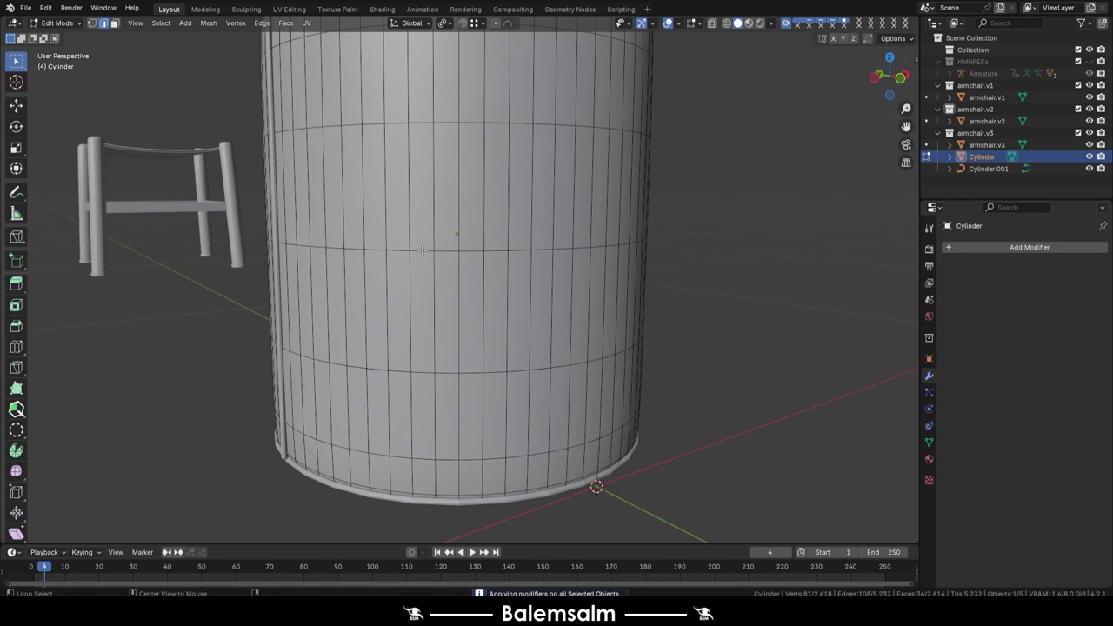
- Shrink the middle edge loop of the side inward with Alt+S into a groove
alt+click(421, 251)
key(alt+s)
scroll(579, 231, up, 3)
click(611, 285)
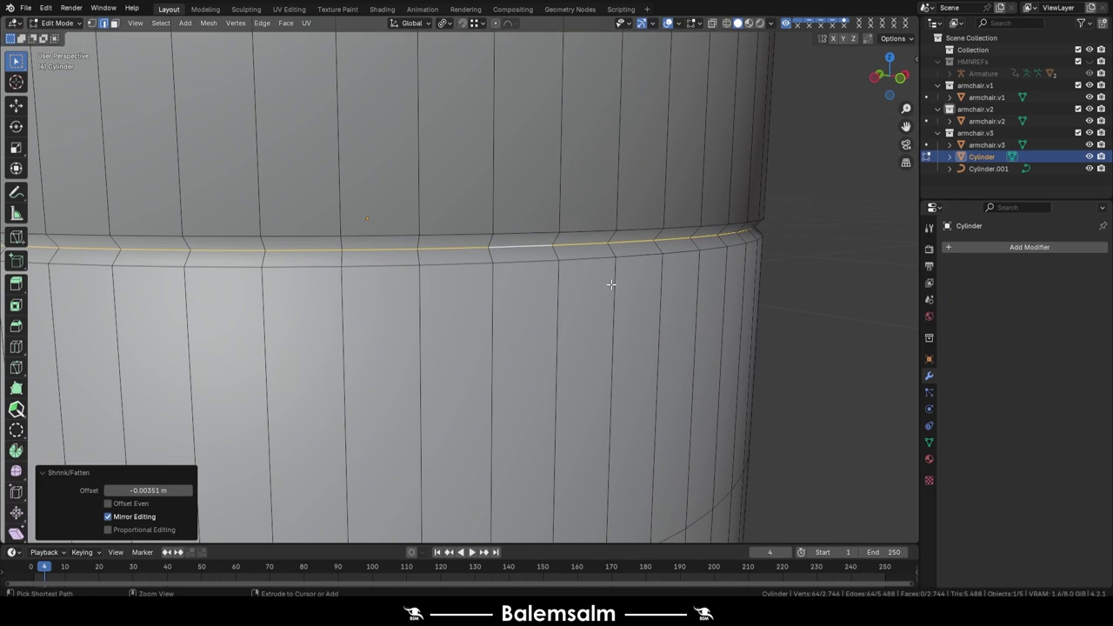
- Back in Object Mode, apply Shade Auto Smooth to the ottoman
key(Tab)
scroll(370, 243, down, 3)
scroll(556, 236, up, 3)
middle_drag(557, 235, 555, 165)
right_click(555, 165)
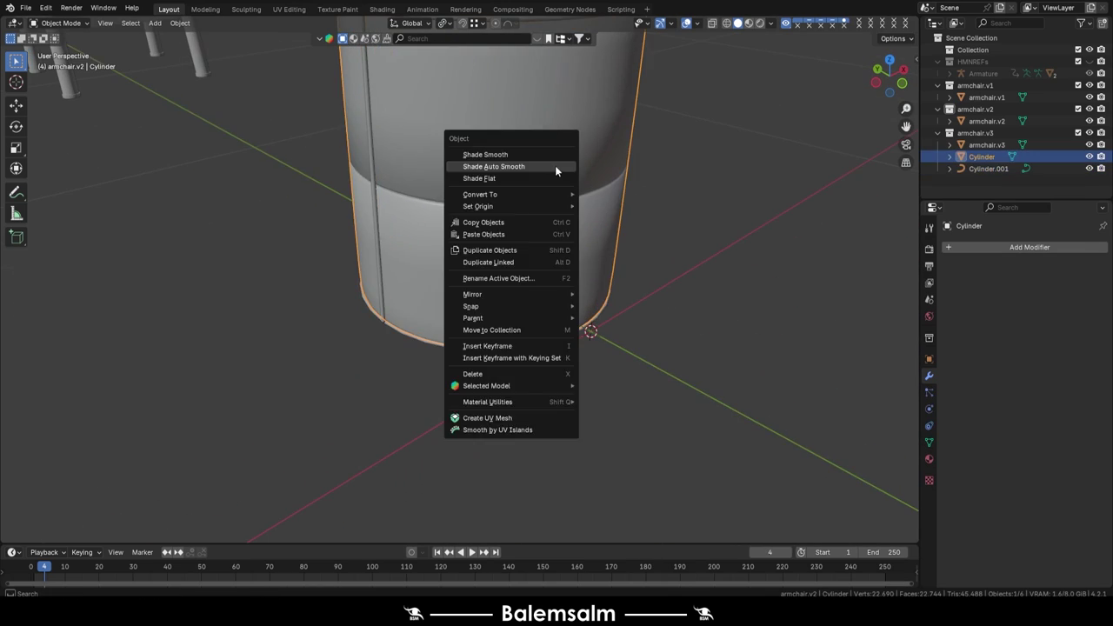
click(555, 165)
scroll(562, 254, down, 3)
scroll(532, 212, up, 3)
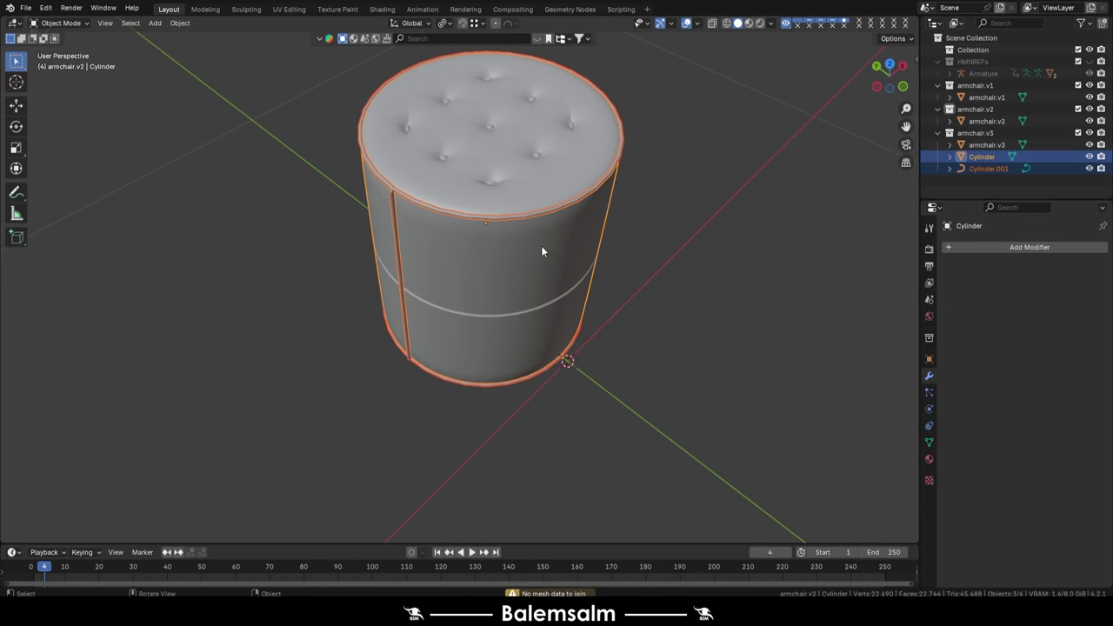
- Convert the piping curve to a mesh and join it into the ottoman
click(514, 207)
key(ctrl+j)
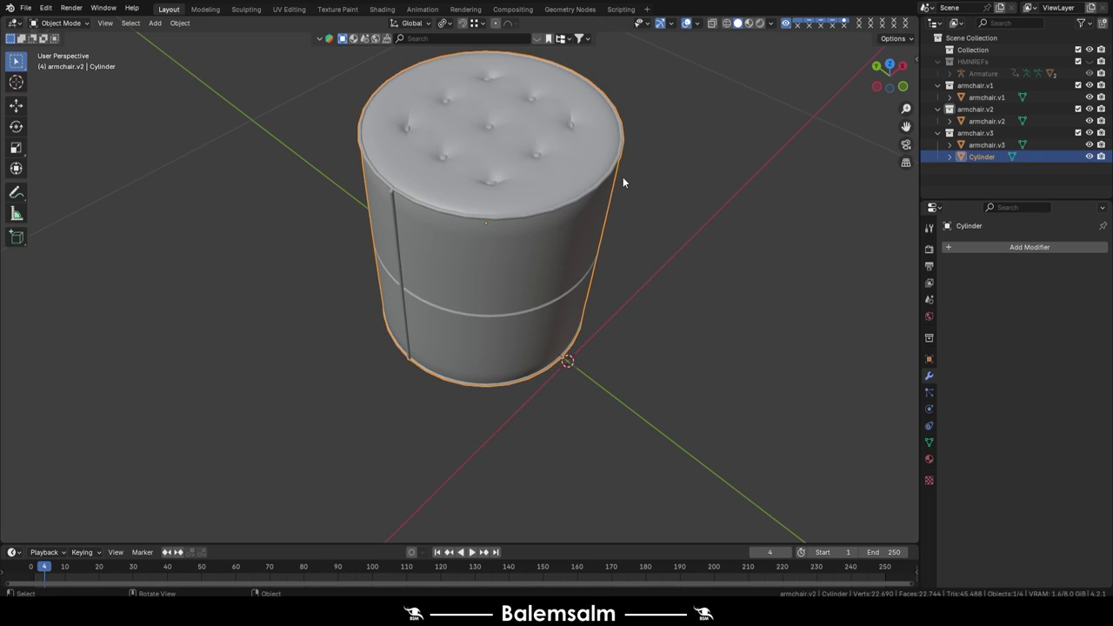
mouse_move(622, 182)
middle_down()
mouse_move(392, 159)
mouse_move(580, 184)
middle_up()
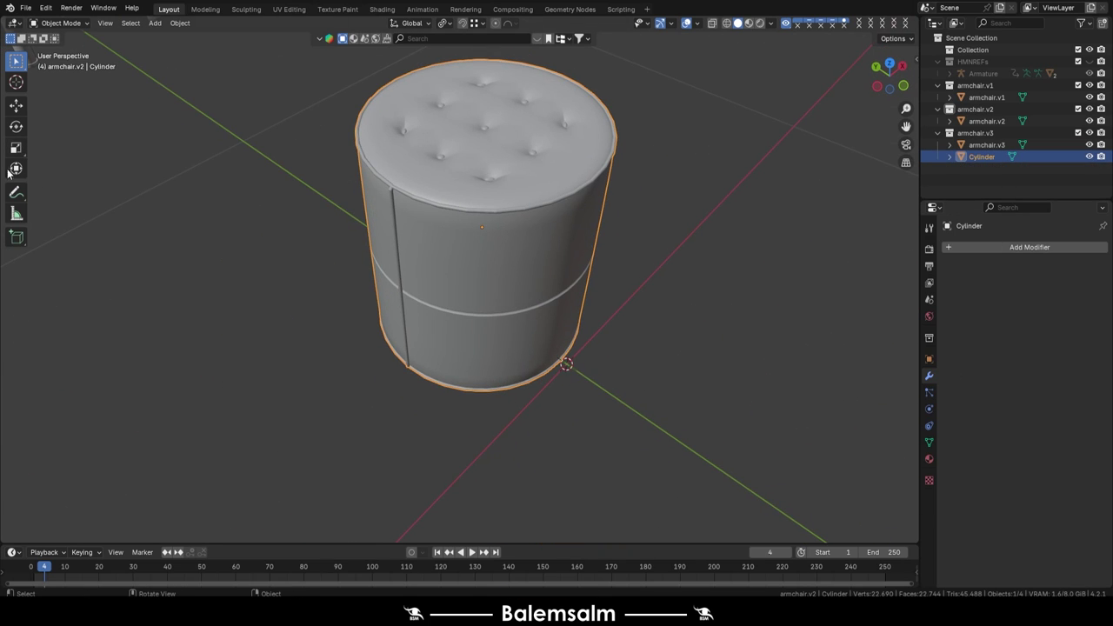
- Move the ottoman into a new collection named armchair.v4
key(m)
click(229, 476)
text(armchair.v4)
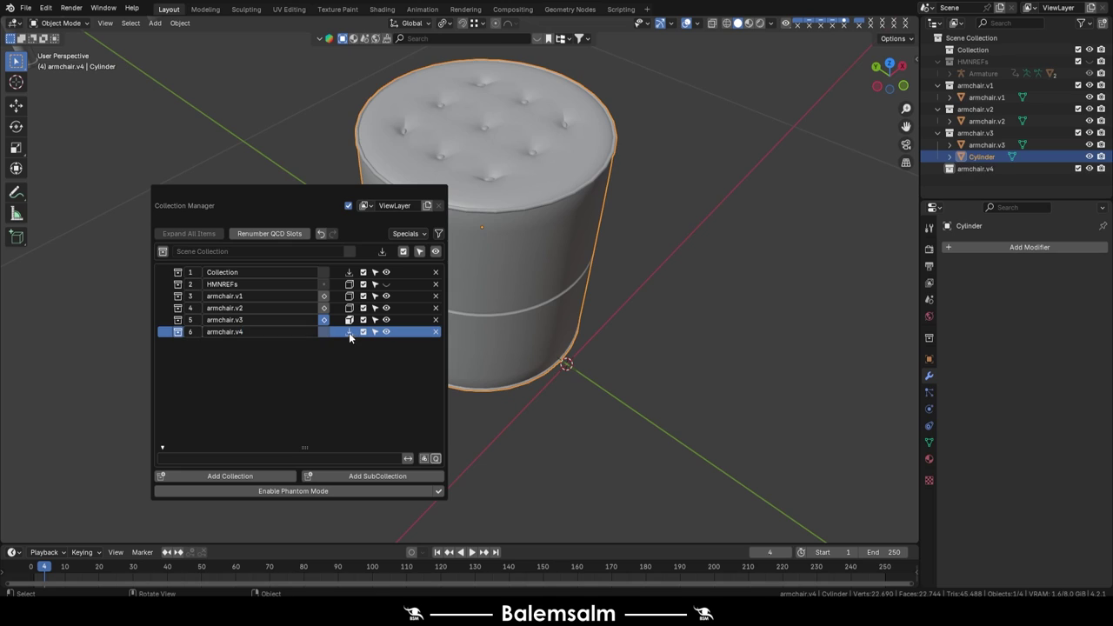
click(349, 332)
click(929, 458)
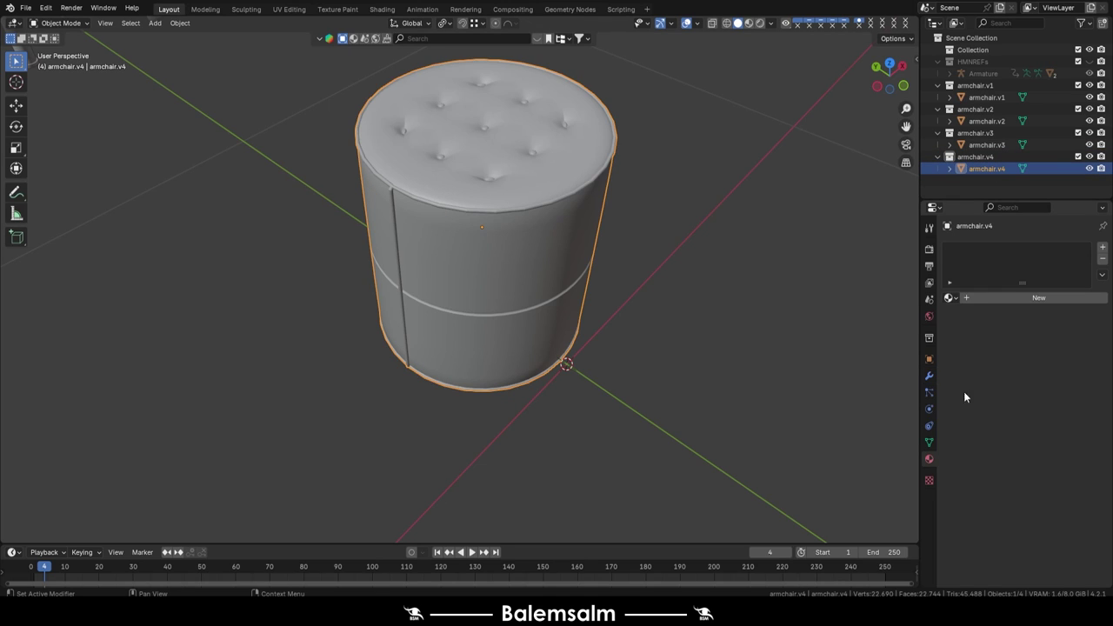
- Assign the existing armchair.v2.mat.01 material and make a single-user copy of it
click(949, 297)
click(1001, 315)
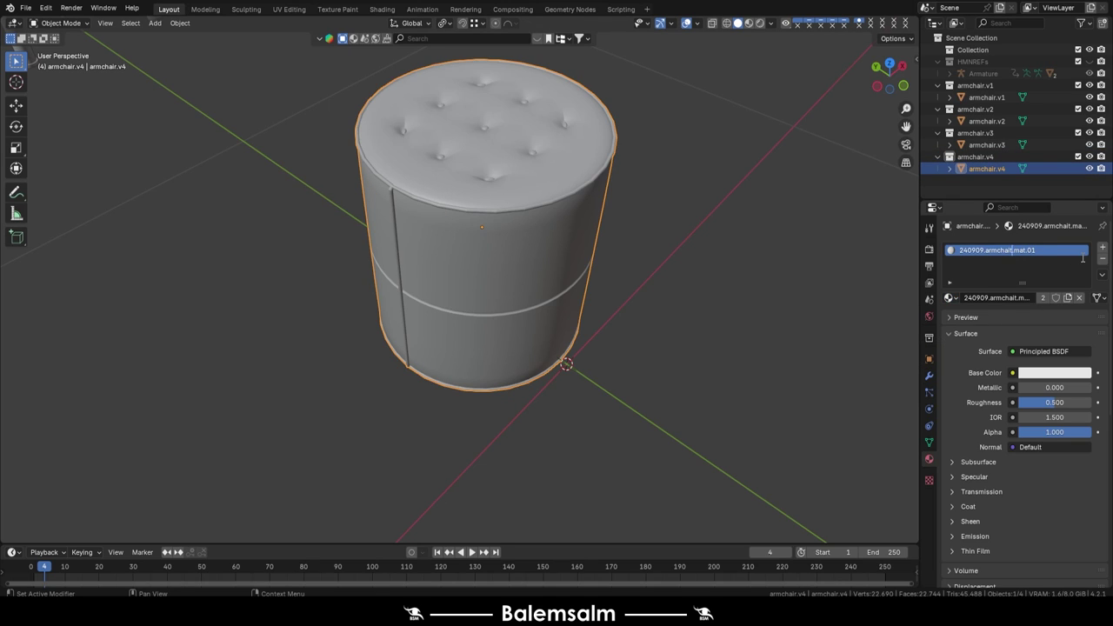
click(949, 297)
click(1000, 328)
double_click(1006, 298)
click(950, 297)
click(992, 383)
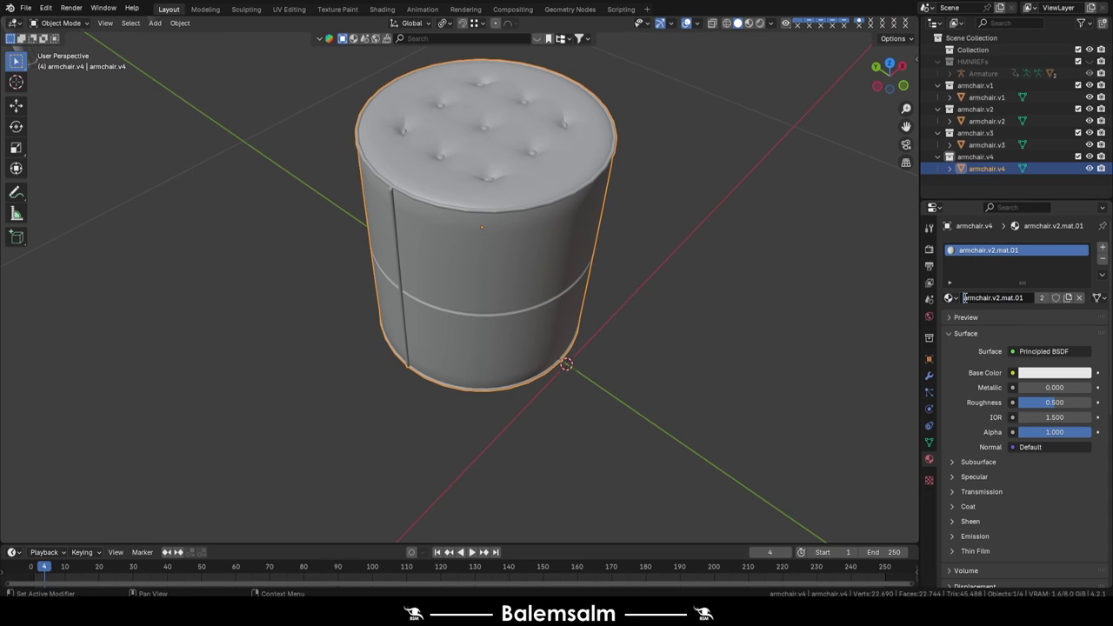
click(950, 298)
click(955, 318)
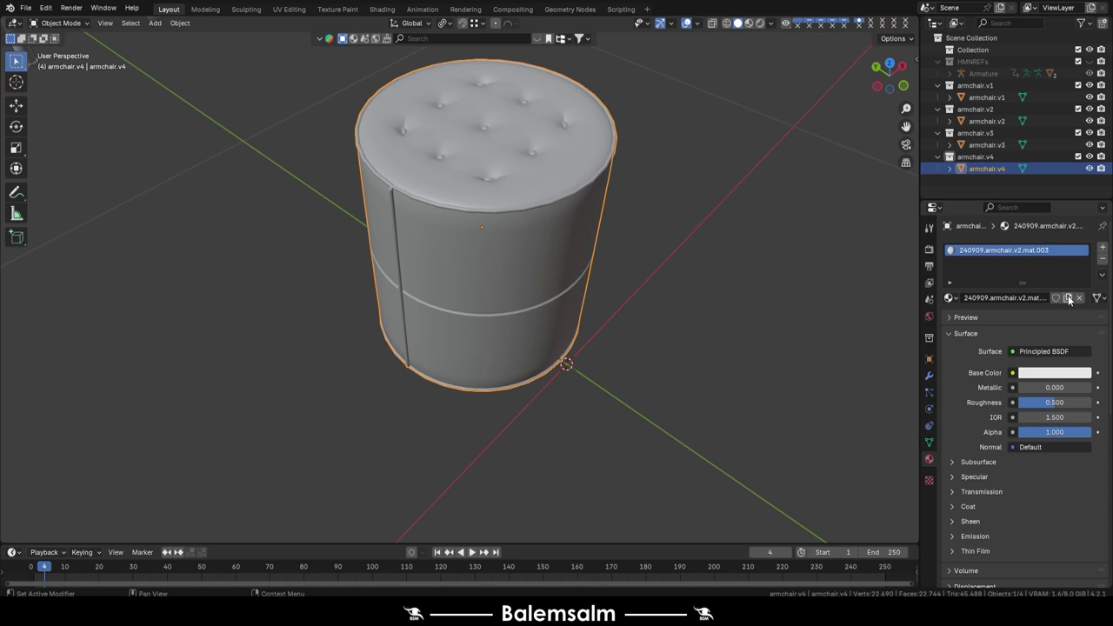
- In the UV Editing workspace, apply a checker test texture and unwrap the ottoman's UVs
key(Tab)
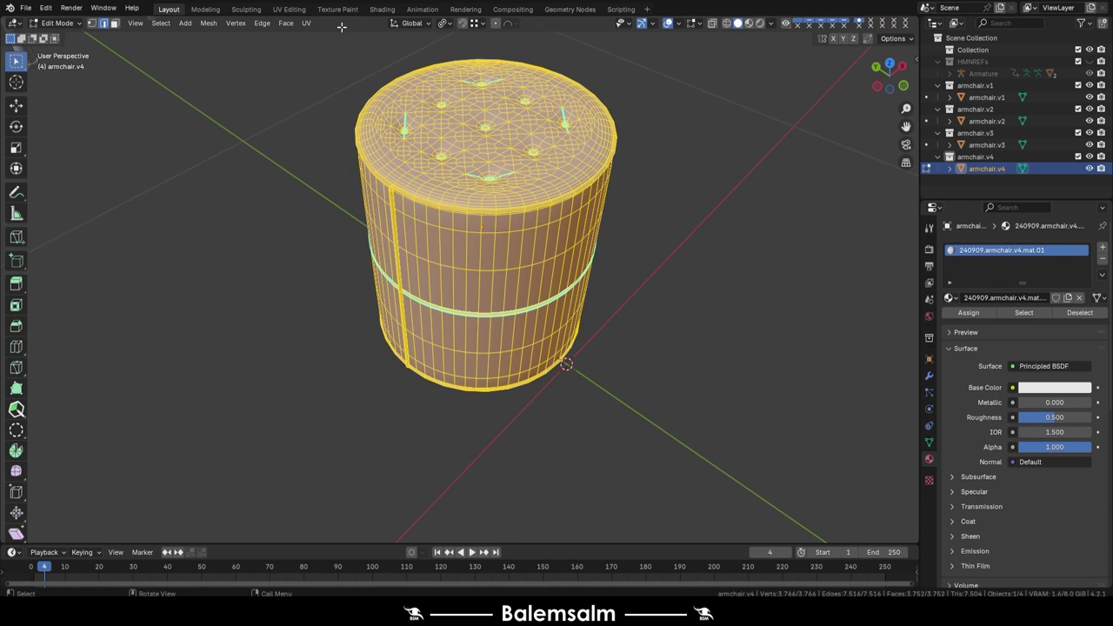
click(289, 9)
click(377, 157)
key(u)
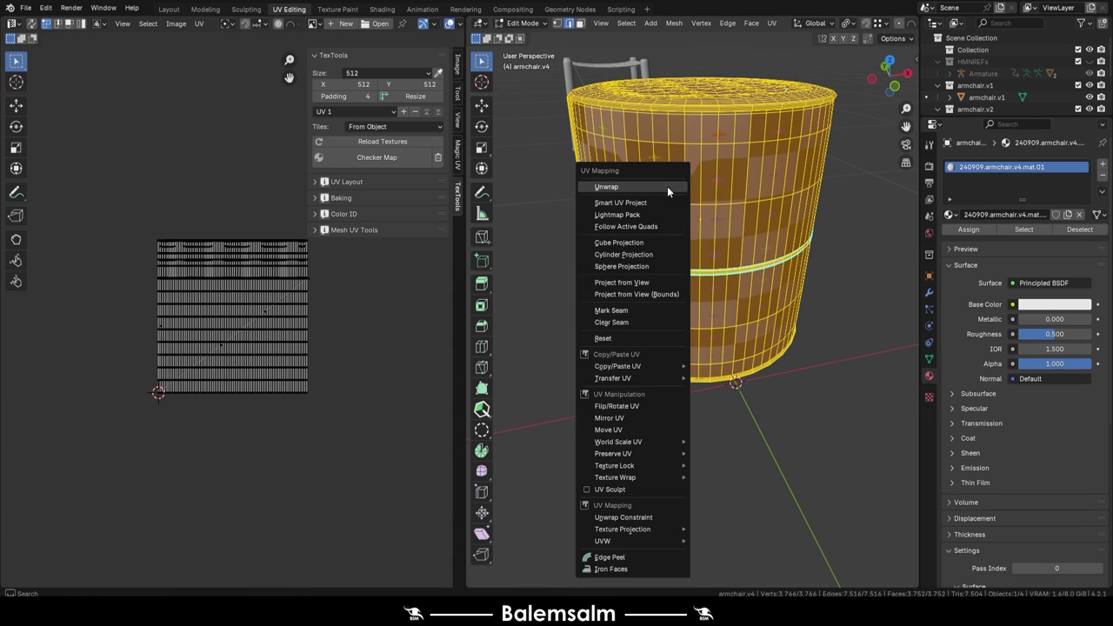
click(667, 186)
key(alt+a)
- Inspect the checker texture around the ottoman and select its bottom rim edge loop
scroll(827, 267, up, 5)
middle_drag(728, 252, 652, 241)
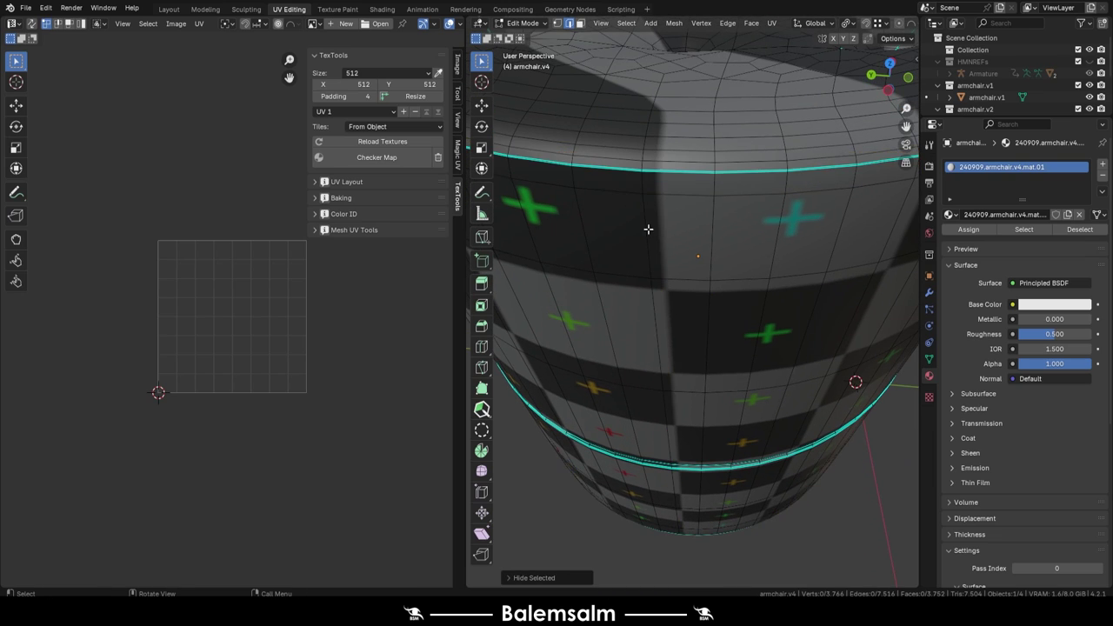
scroll(652, 226, down, 3)
mouse_move(648, 200)
middle_down()
mouse_move(676, 286)
mouse_move(695, 290)
mouse_move(668, 235)
middle_up()
scroll(676, 286, down, 2)
scroll(677, 274, up, 6)
alt+click(678, 269)
scroll(675, 266, down, 5)
- Return to Object Mode, clear the checker texture and save 2024.09.09.Armchairsv1.blend
key(Tab)
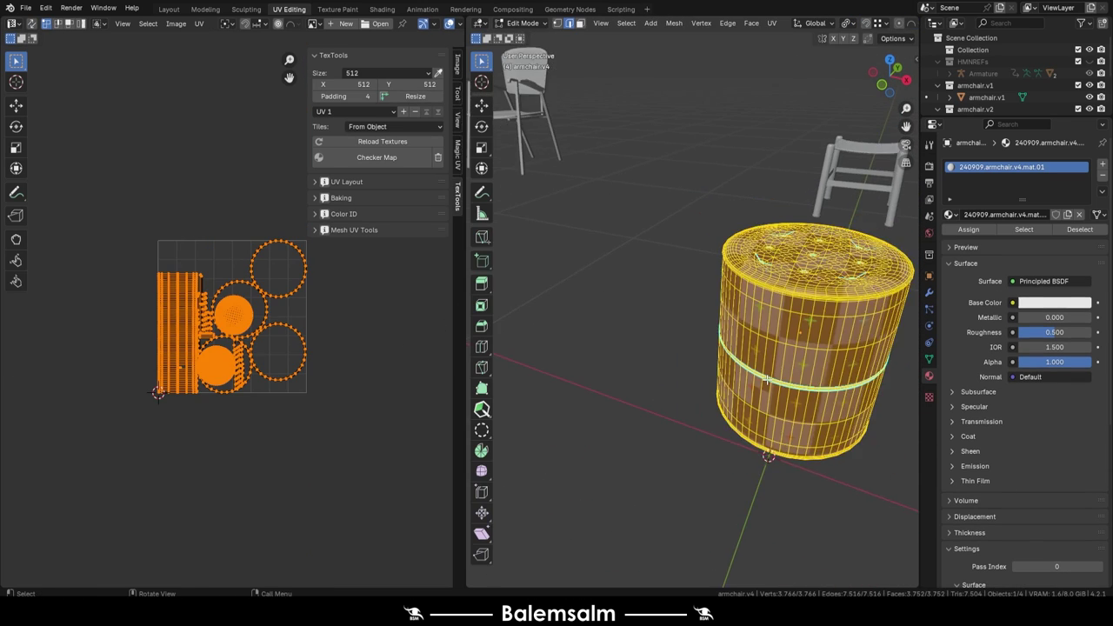
key(ctrl+l)
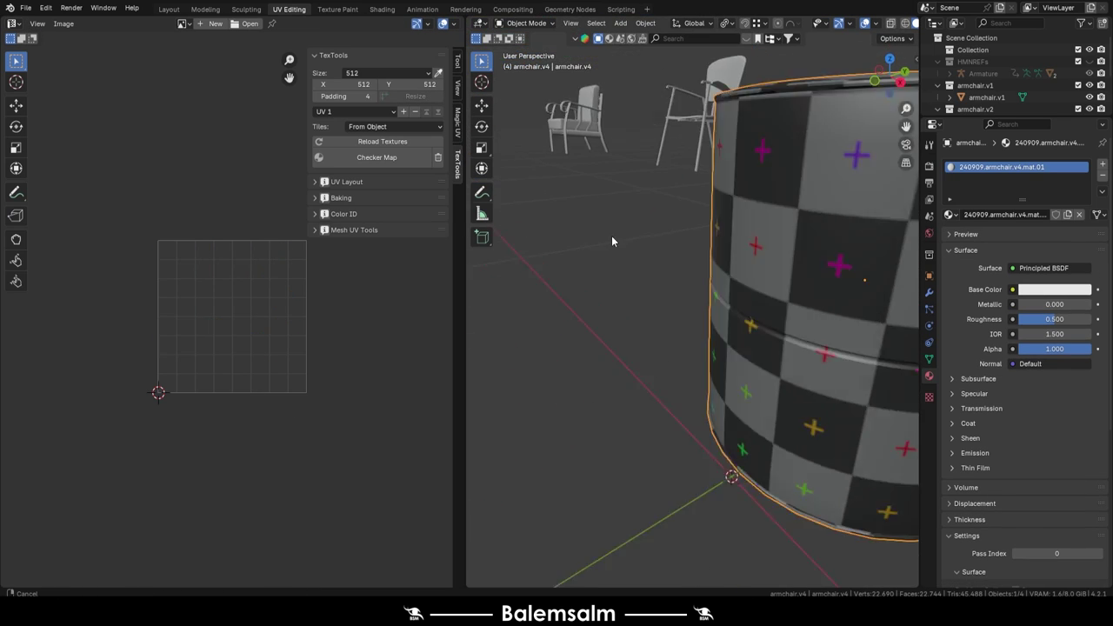
key(ctrl+s)
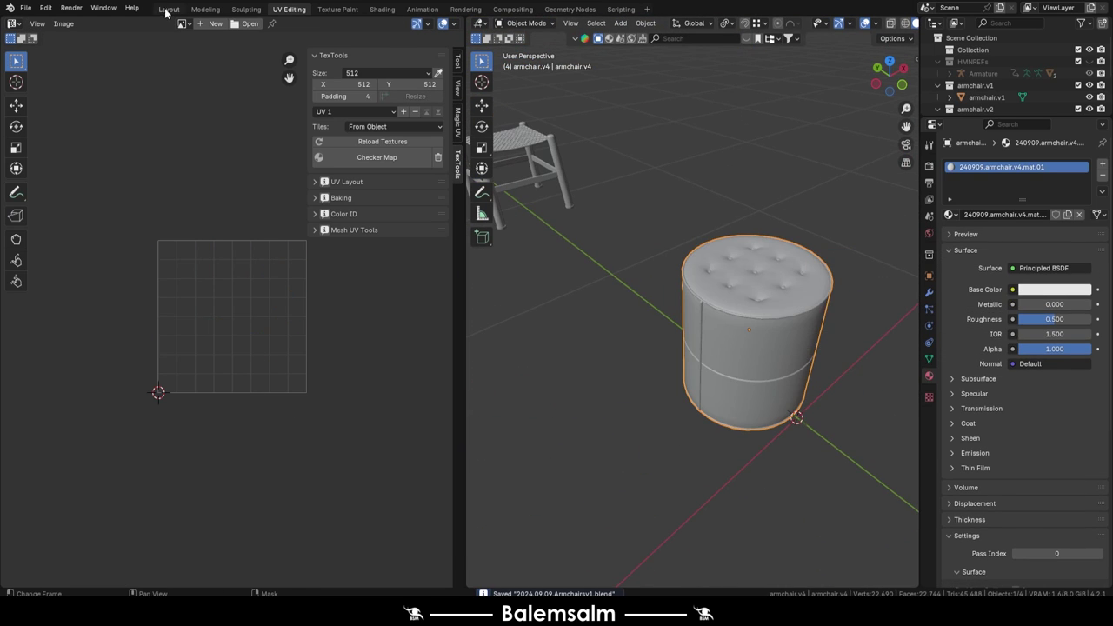
- In the Layout workspace, set the ottoman's origin to Center of Mass (Surface)
click(168, 10)
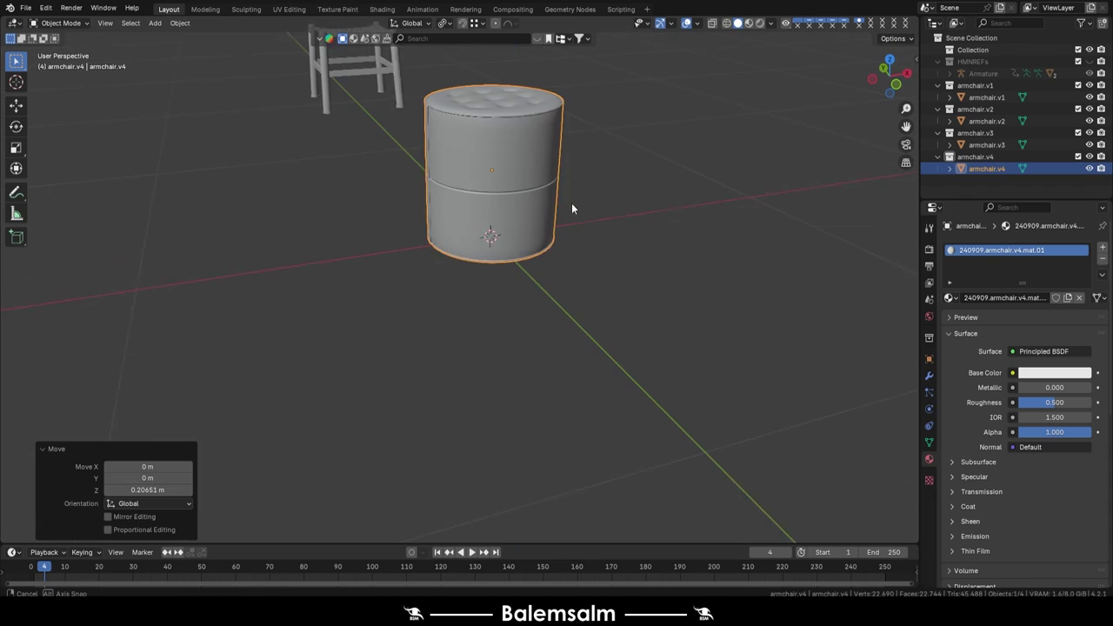
right_click(571, 208)
click(626, 228)
scroll(522, 232, up, 3)
key(g)
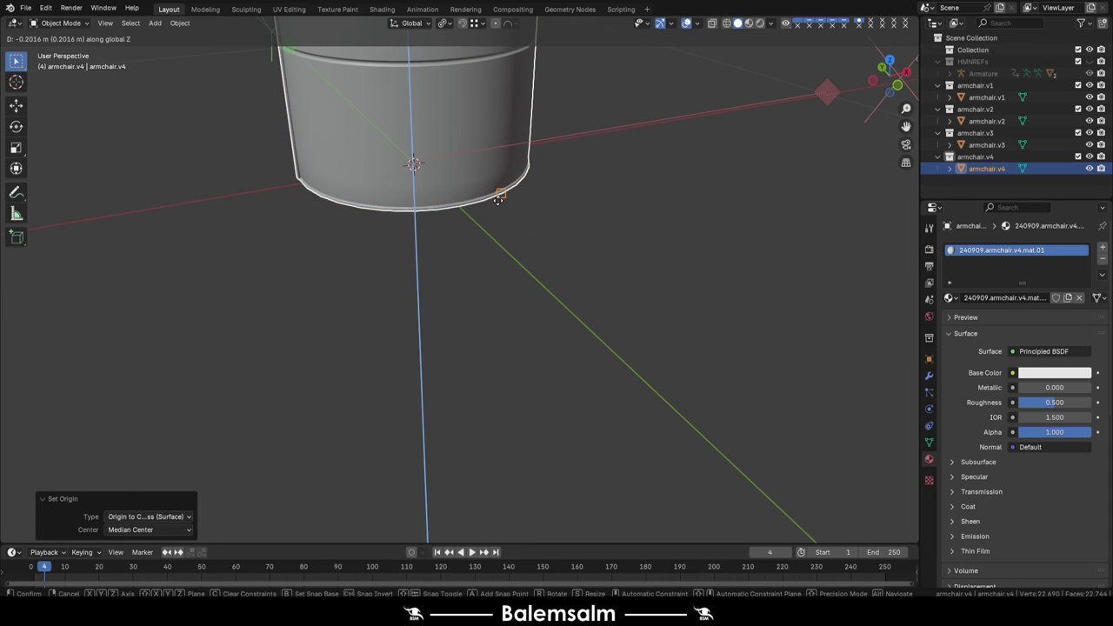
click(498, 199)
- Reset the ottoman's location to the world origin with Alt+G
key(alt+g)
mouse_move(501, 147)
middle_down()
mouse_move(525, 272)
mouse_move(498, 182)
mouse_move(630, 264)
mouse_move(533, 283)
middle_up()
key(KP_7)
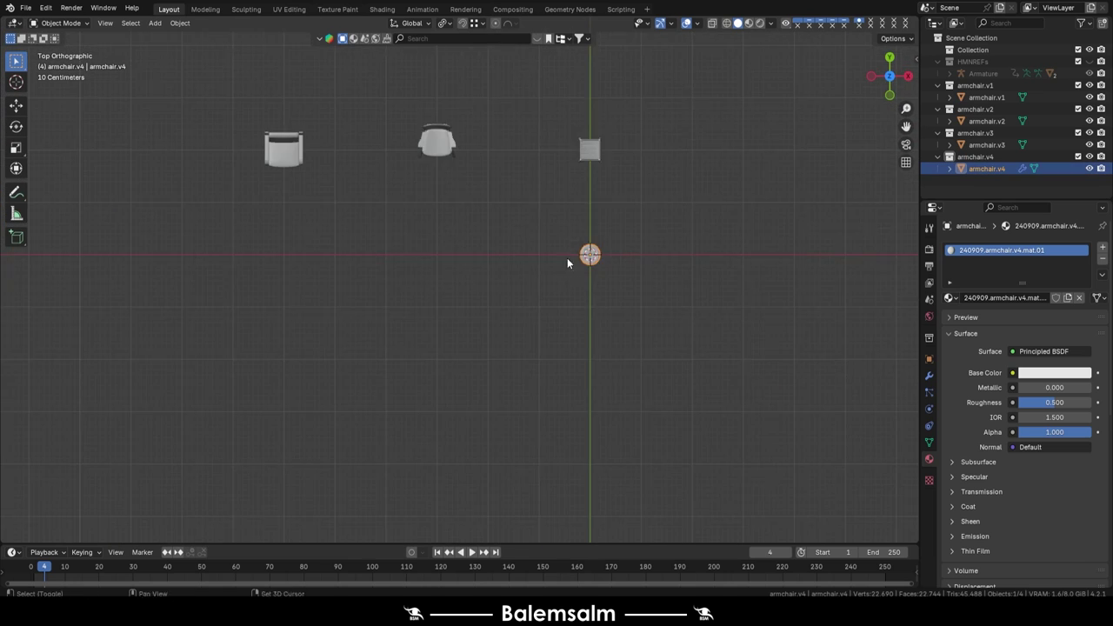
scroll(567, 257, up, 3)
- Slide the ottoman left along the X axis away from the chairs and save
key(g)
key(x)
click(172, 263)
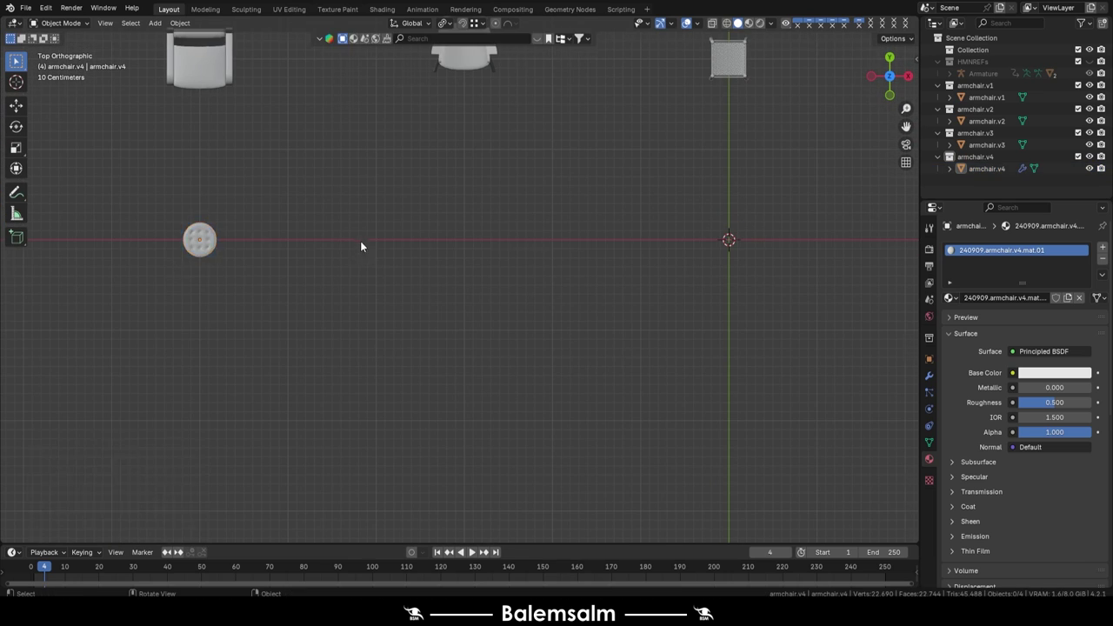
middle_drag(360, 241, 535, 273)
key(grave)
key(shift+a)
mouse_move(522, 235)
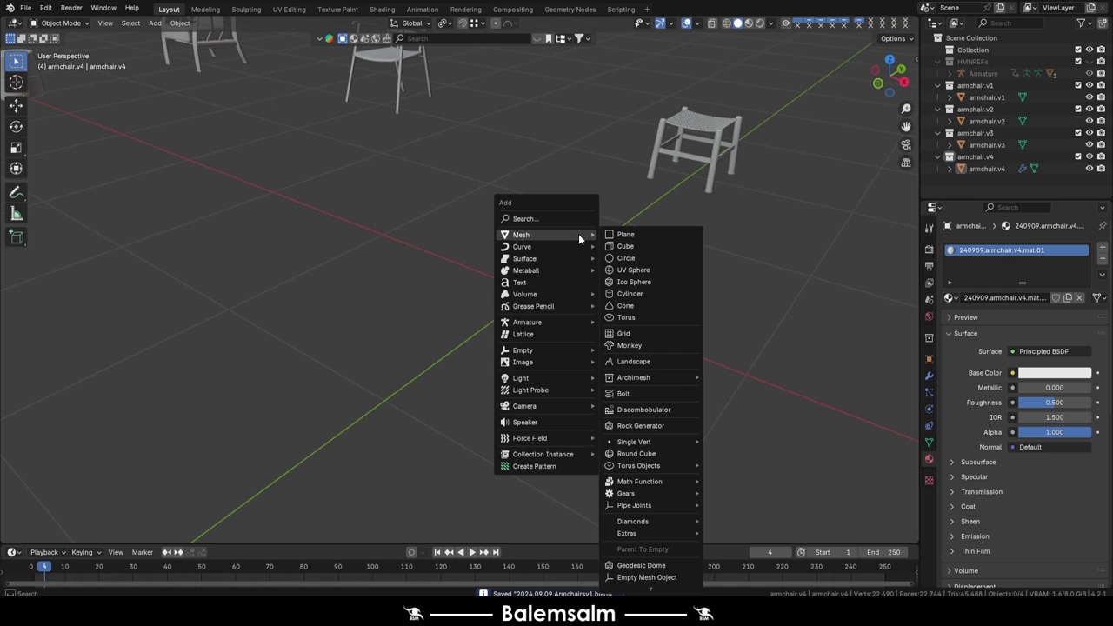
- Add a cylinder and scale it down, viewed from the right side
click(652, 296)
key(s)
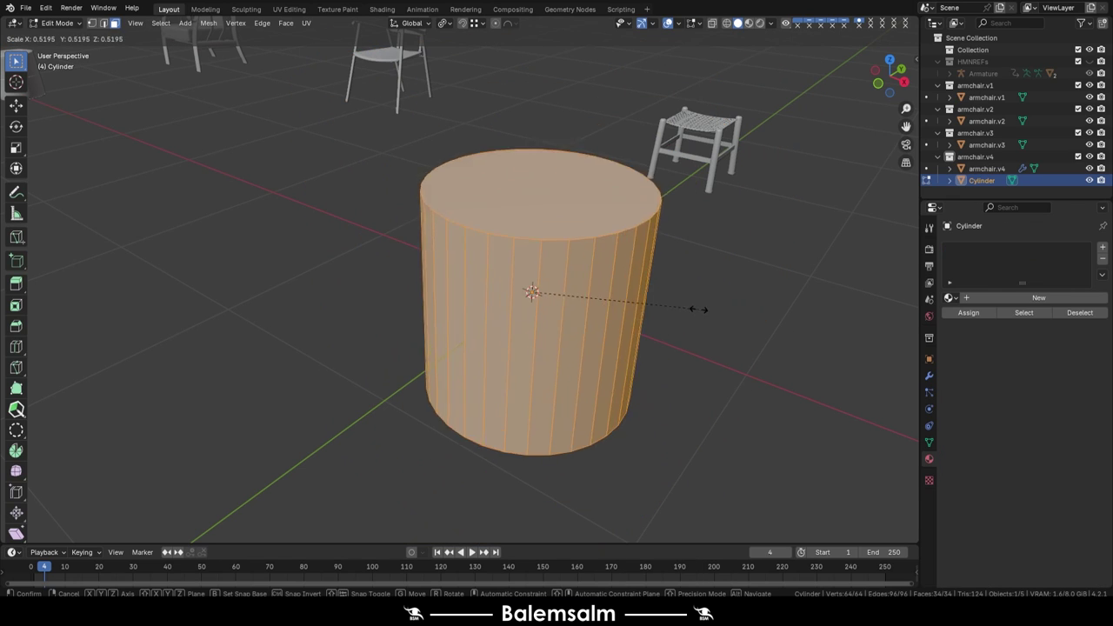
click(565, 296)
key(KP_3)
key(g)
click(362, 132)
- Flatten the cylinder along Z and widen it into a thin slab
key(Tab)
key(s)
key(z)
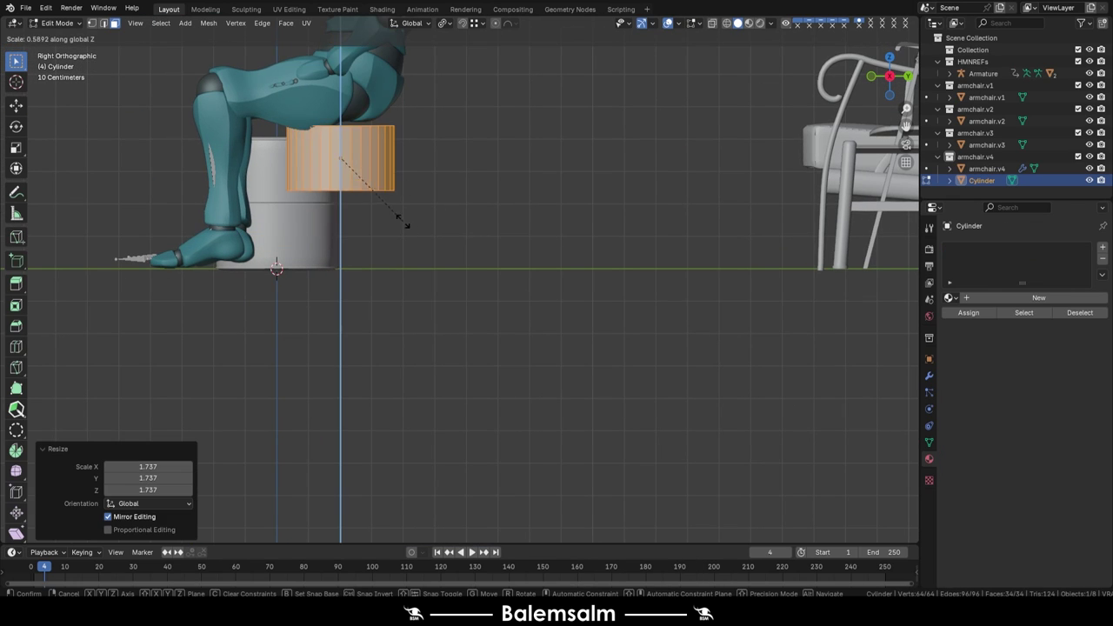
click(369, 179)
middle_drag(369, 179, 467, 181)
key(KP_7)
key(s)
click(428, 301)
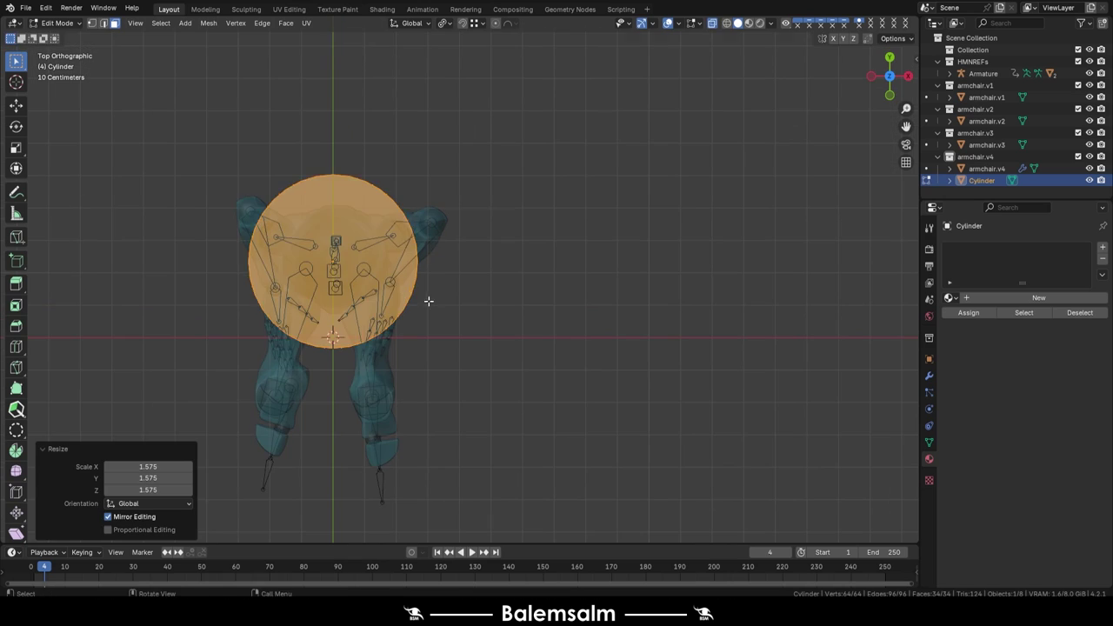
key(KP_3)
key(Tab)
middle_drag(547, 328, 661, 287)
- Hide the HMNREFs human reference collection and raise the slab vertically above the stool
click(1091, 62)
key(KP_7)
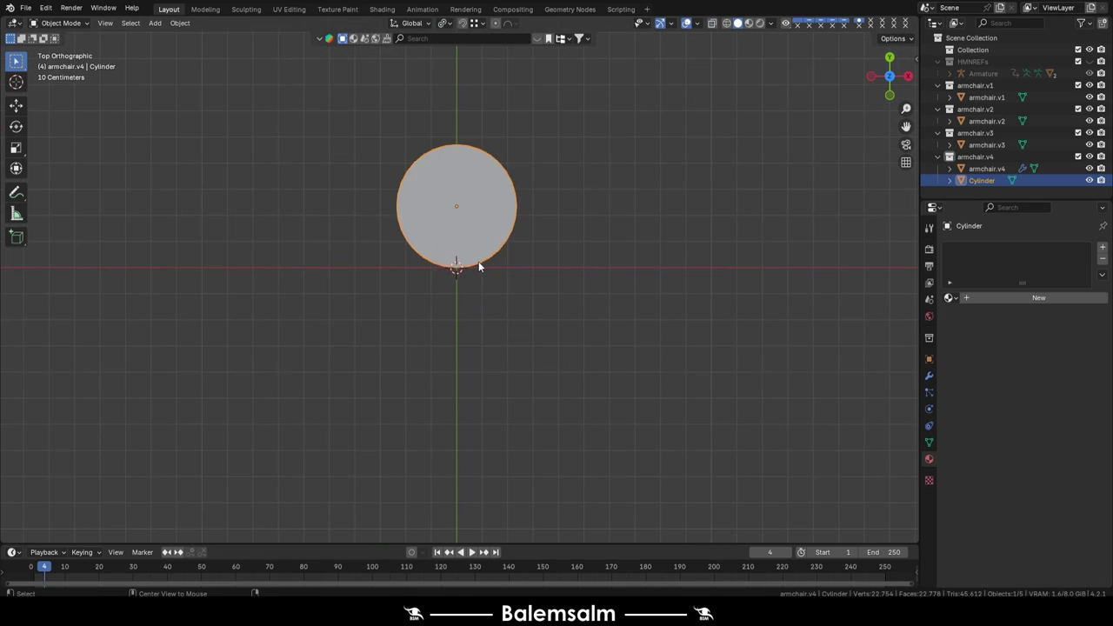
key(KP_1)
key(g)
key(z)
click(533, 199)
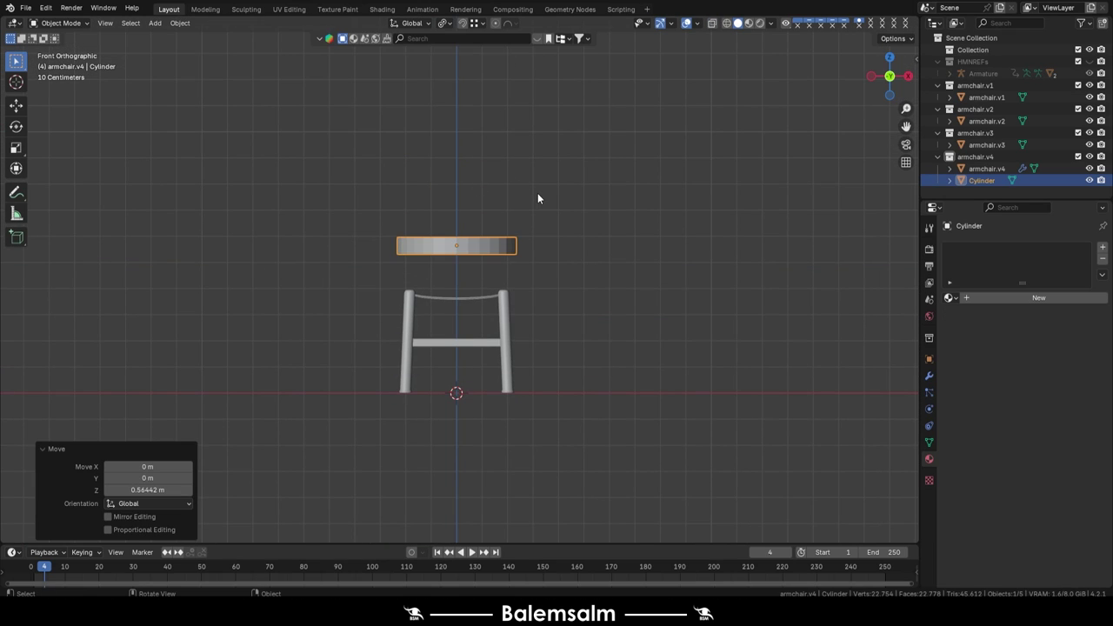
middle_drag(380, 238, 457, 280)
- Make the slab thinner and extrude its top face, shrinking it slightly inward
key(Tab)
key(s)
key(z)
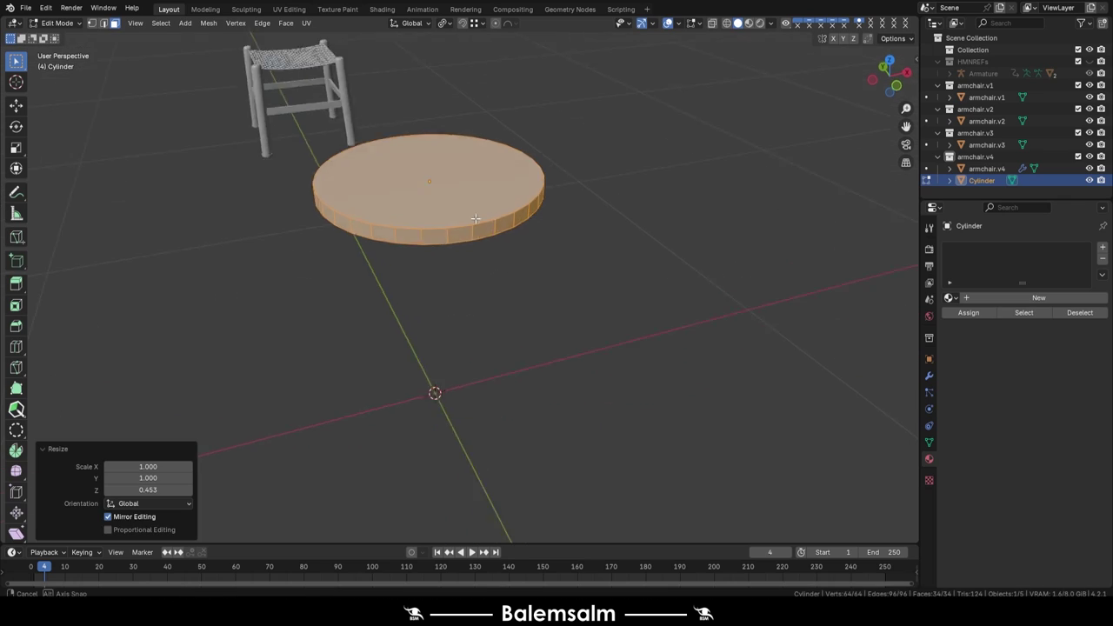
click(476, 218)
key(KP_7)
key(e)
key(s)
click(472, 243)
middle_drag(472, 244, 687, 287)
- Extrude the top face up slightly and shrink it to form a rim
key(e)
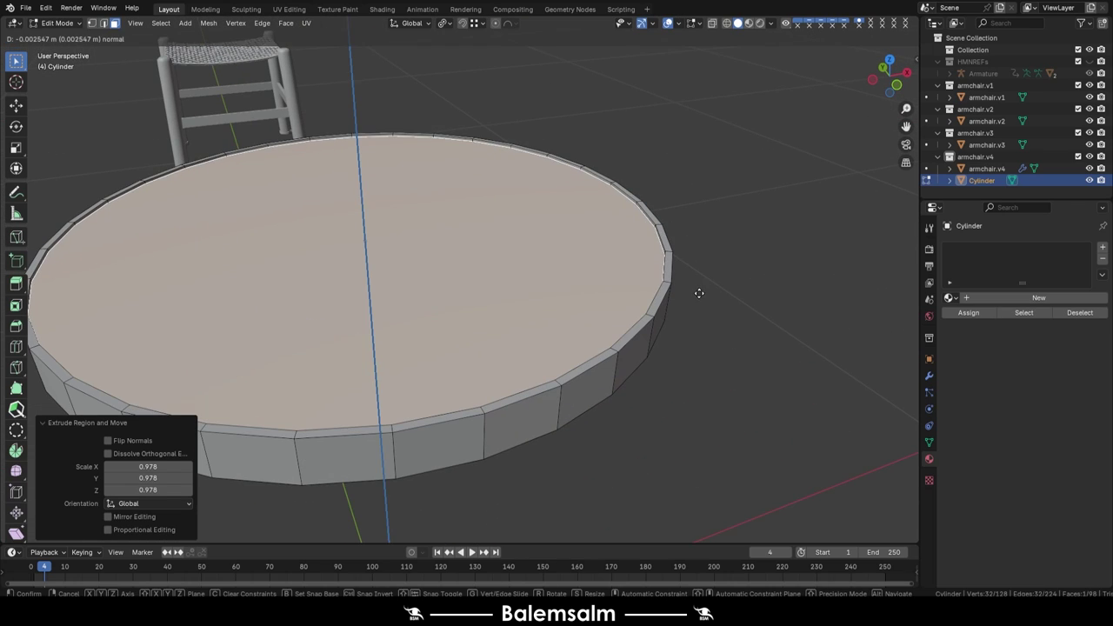
click(699, 293)
key(s)
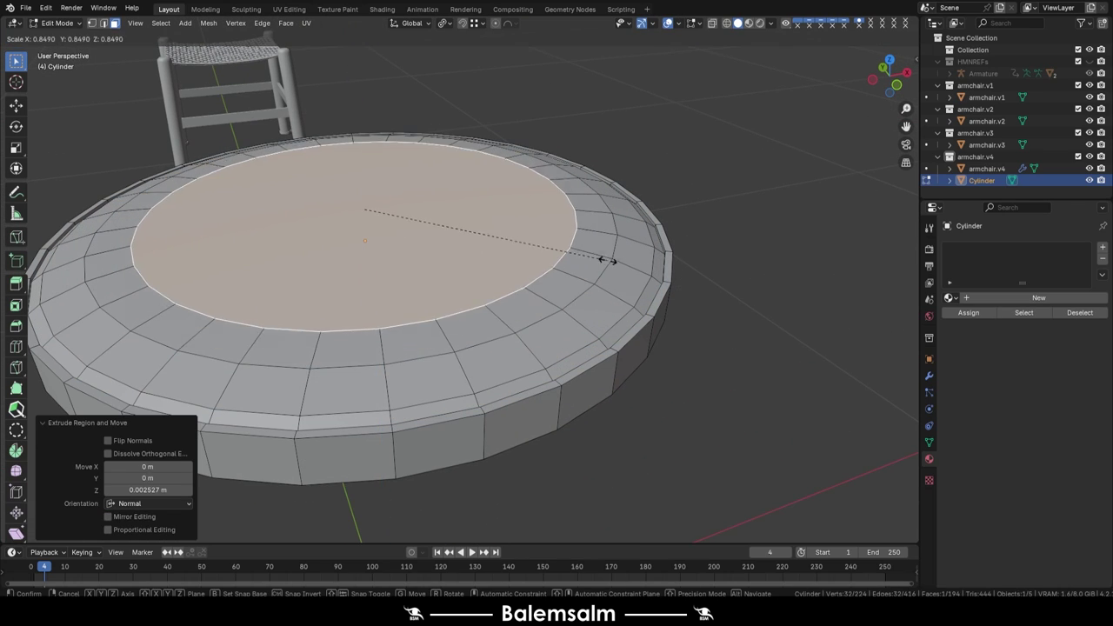
click(472, 239)
- Delete the inner top face, Grid Fill the opening and inset the filled disc
key(x)
click(464, 174)
key(ctrl+f)
click(430, 209)
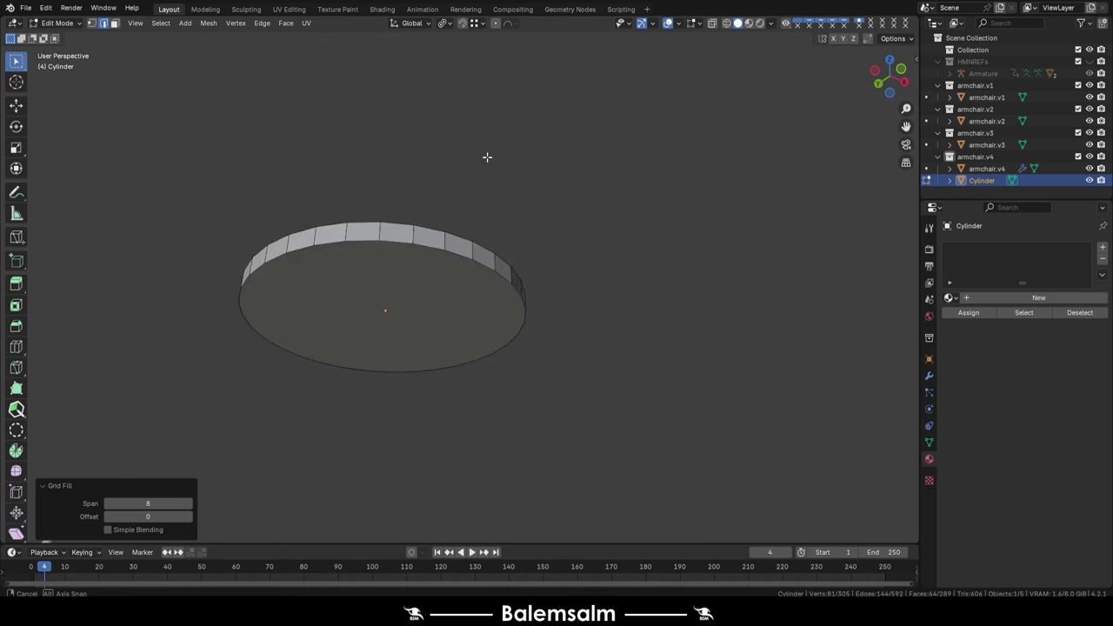
middle_drag(487, 157, 589, 286)
key(i)
click(348, 281)
- Extrude a central block of grid faces into a raised box
key(ctrl+f)
click(461, 265)
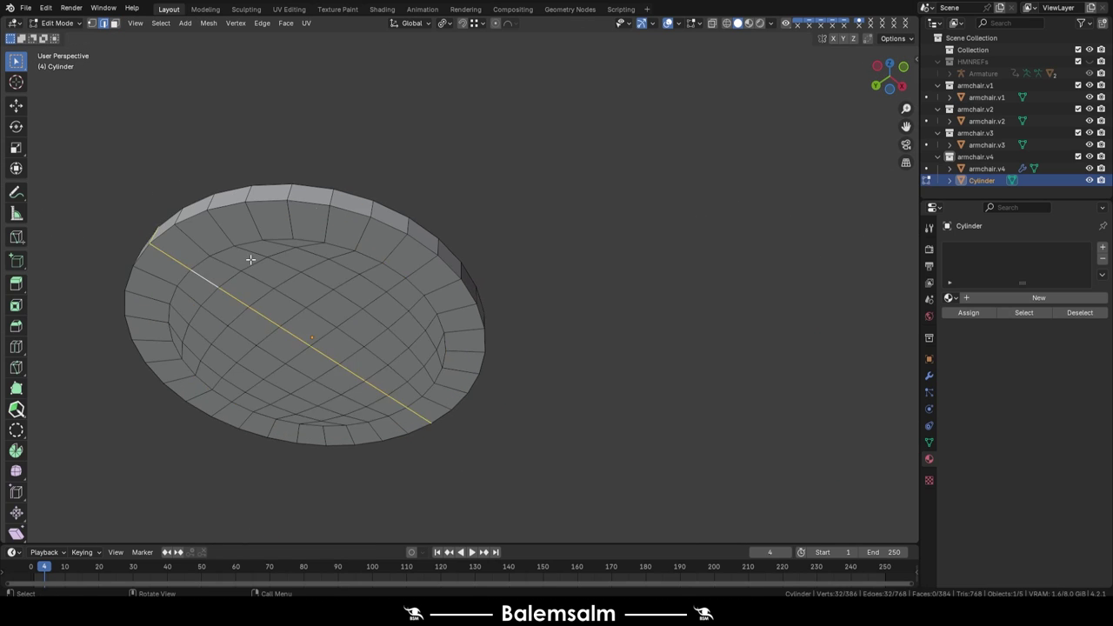
middle_drag(250, 260, 368, 218)
shift+click(315, 228)
key(e)
click(365, 261)
- Lengthen the box, inset its front face, and view the table top from below
middle_drag(366, 261, 389, 276)
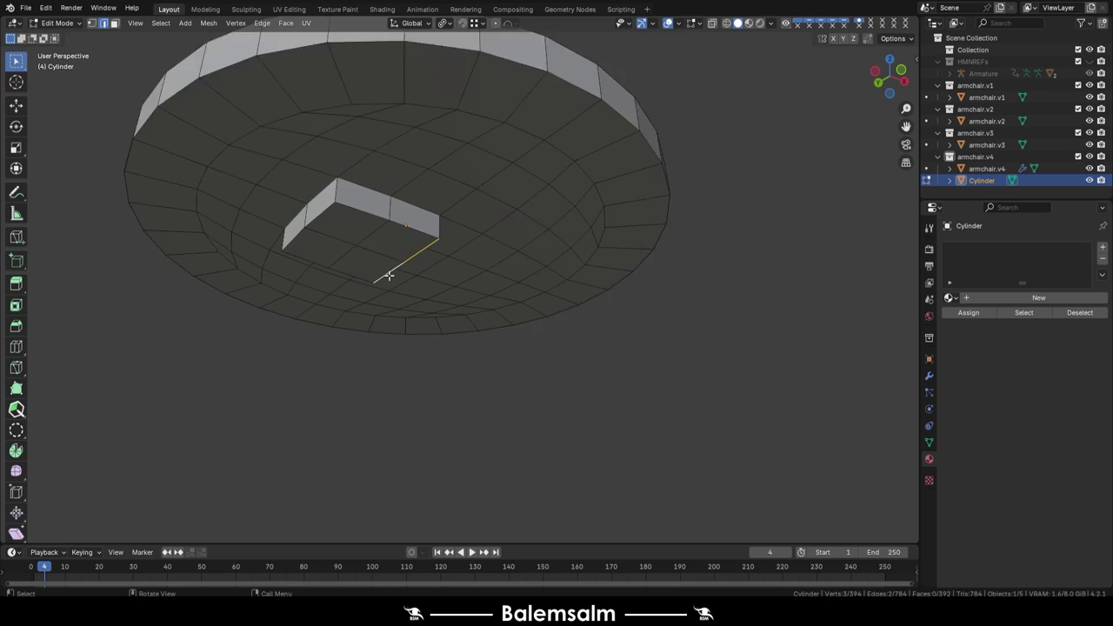
click(375, 219)
key(e)
click(372, 218)
middle_drag(372, 219, 338, 227)
click(296, 180)
key(i)
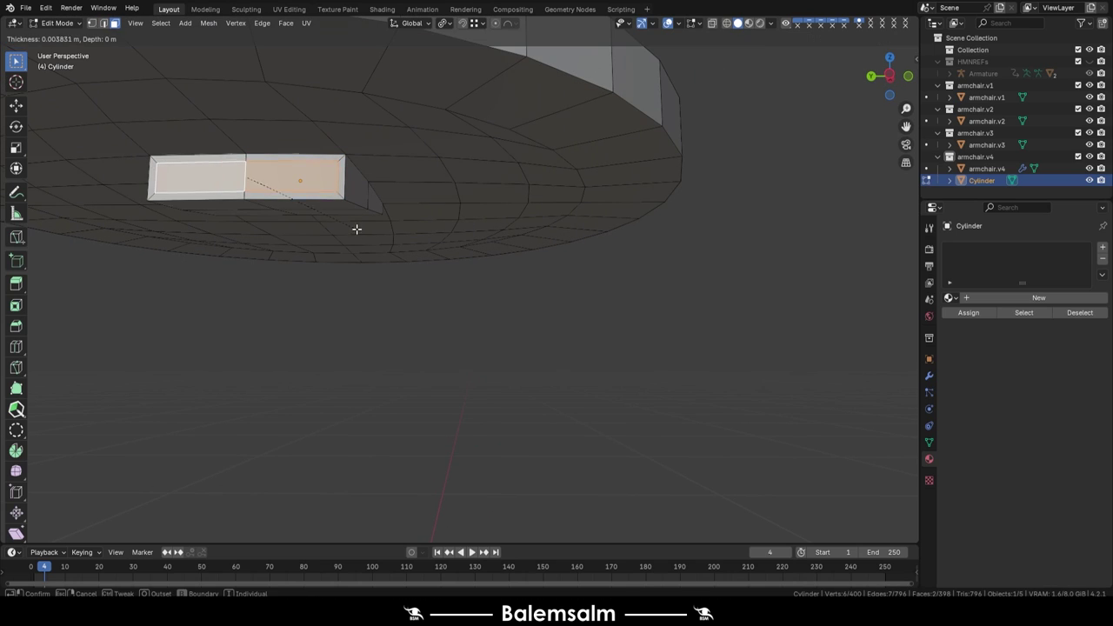
click(319, 211)
key(Tab)
key(ctrl+KP_7)
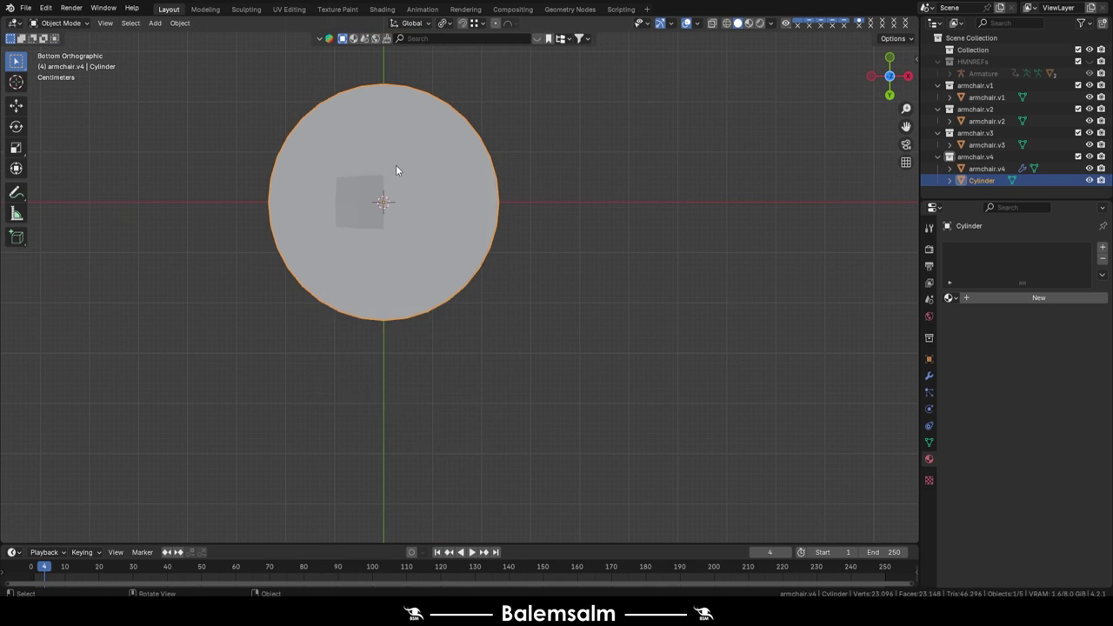
key(shift+a)
- Add another cylinder and shrink it into a thin post
click(483, 225)
key(Tab)
key(s)
mouse_move(482, 224)
middle_down()
mouse_move(458, 252)
mouse_move(416, 234)
mouse_move(389, 174)
middle_up()
key(alt+a)
key(grave)
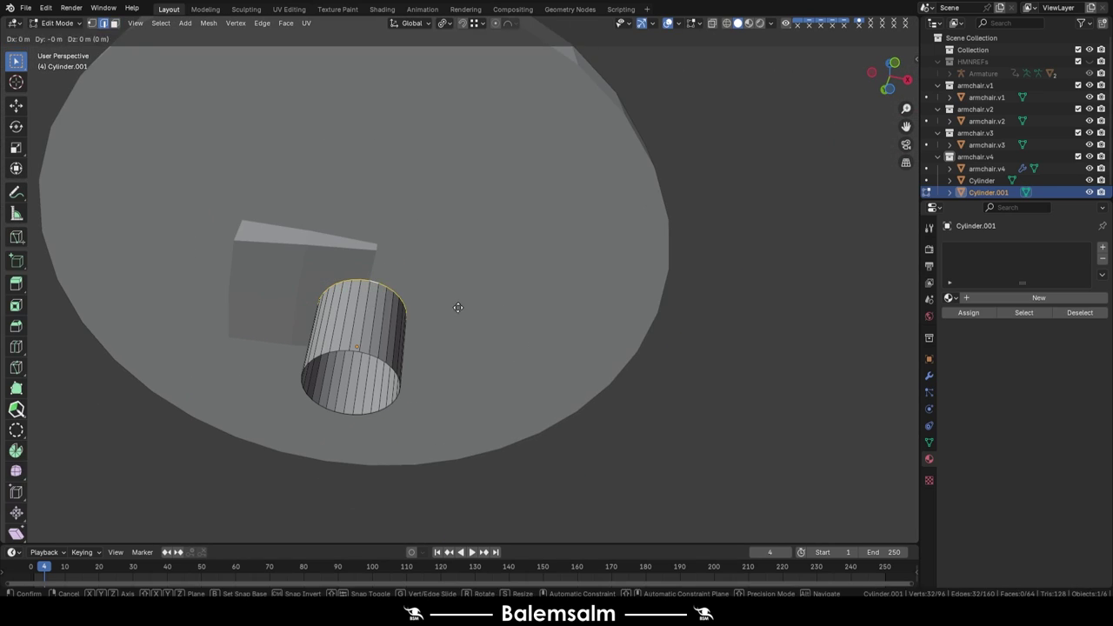
- Reposition the post's end ring, extrude it downward and widen the bottom ring outward
key(e)
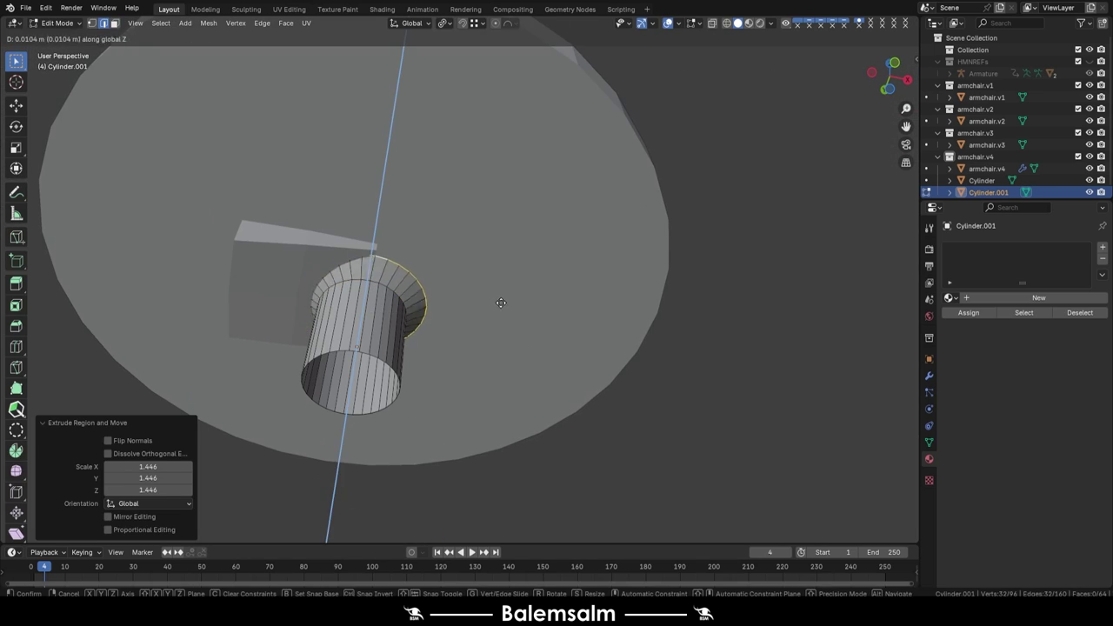
key(Escape)
key(ctrl+z)
key(g)
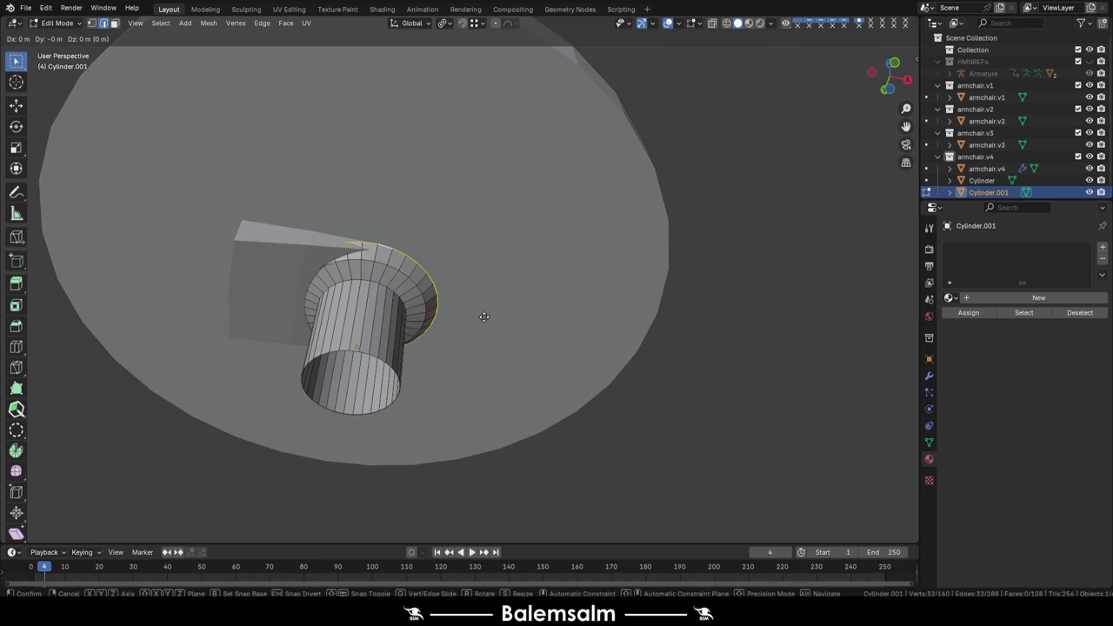
click(485, 317)
key(e)
mouse_move(502, 311)
middle_down()
mouse_move(522, 281)
mouse_move(453, 278)
middle_up()
key(s)
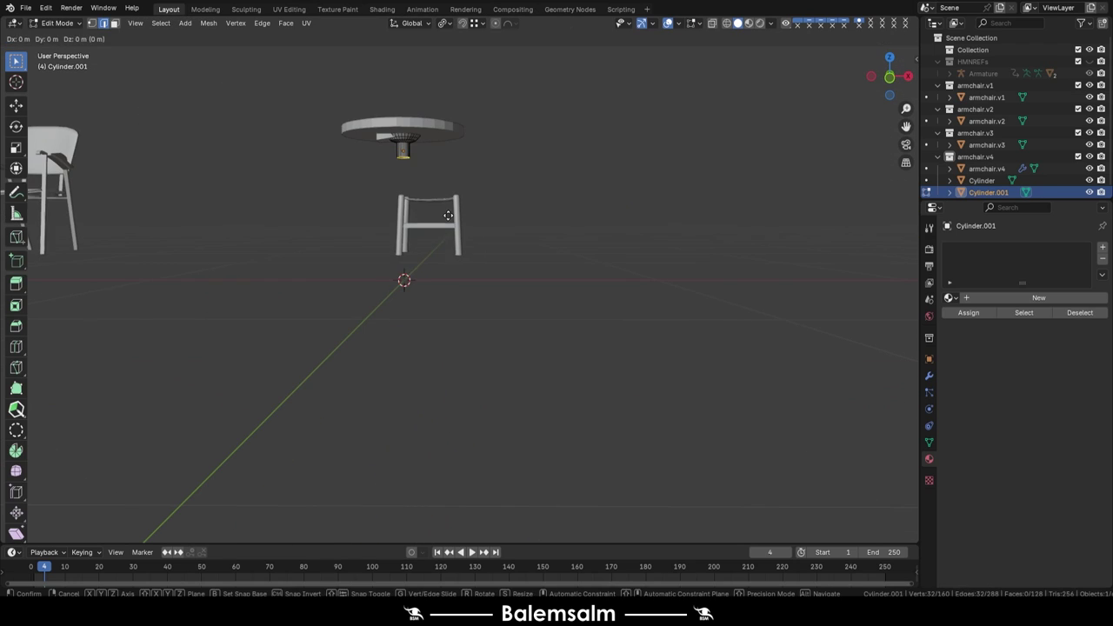
click(440, 264)
scroll(440, 263, up, 3)
click(451, 270)
scroll(444, 271, up, 3)
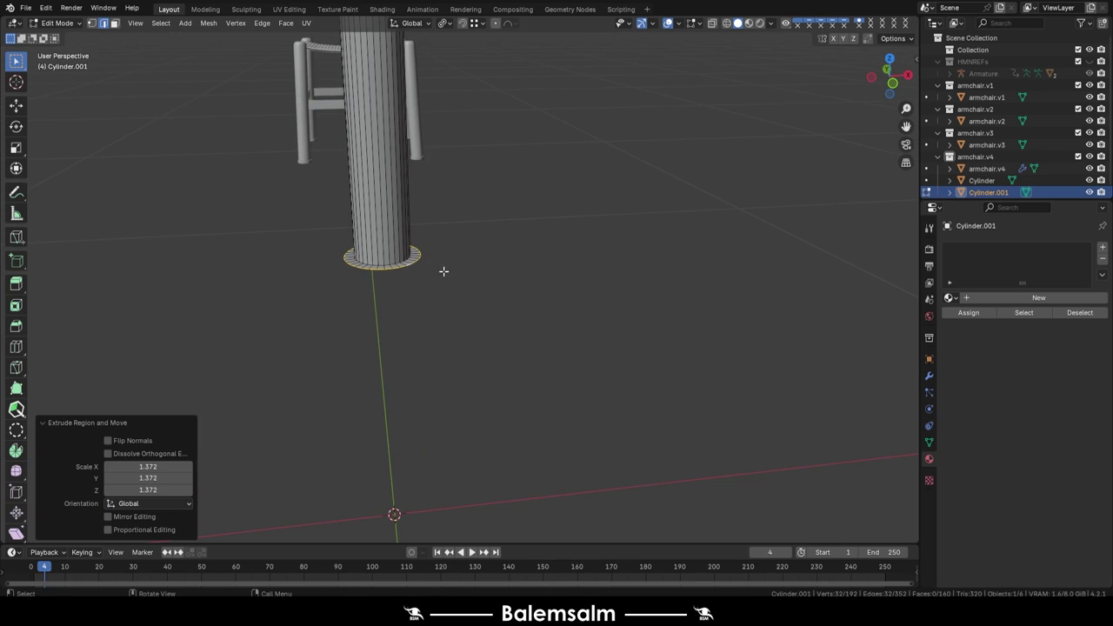
- Extrude the bottom ring further down, narrowing the flare at the base
key(e)
scroll(439, 298, down, 3)
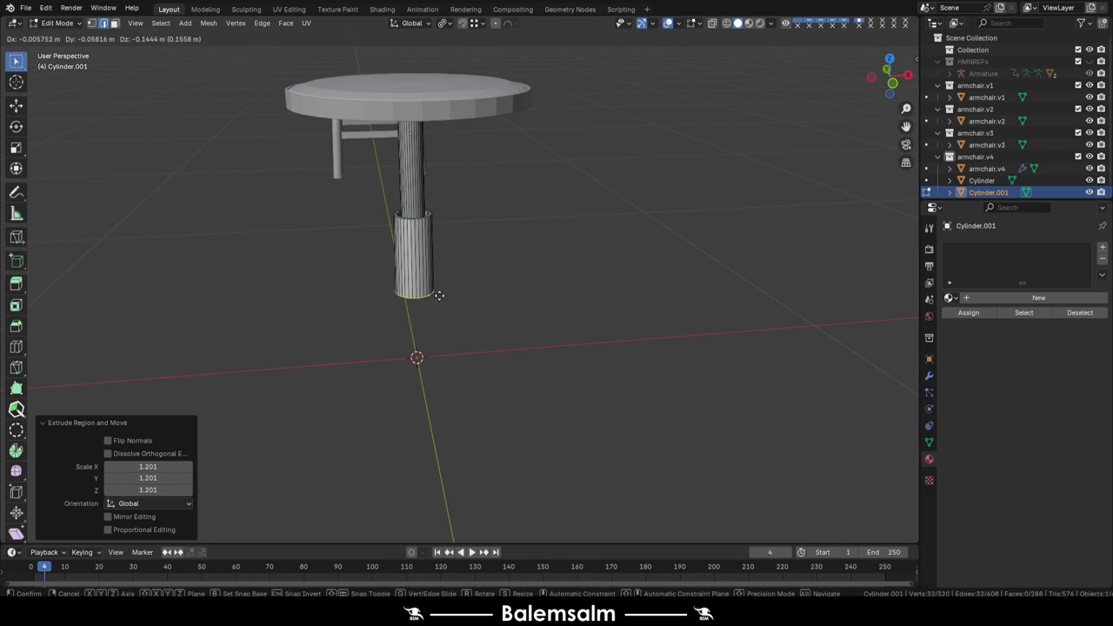
click(439, 298)
key(grave)
click(431, 184)
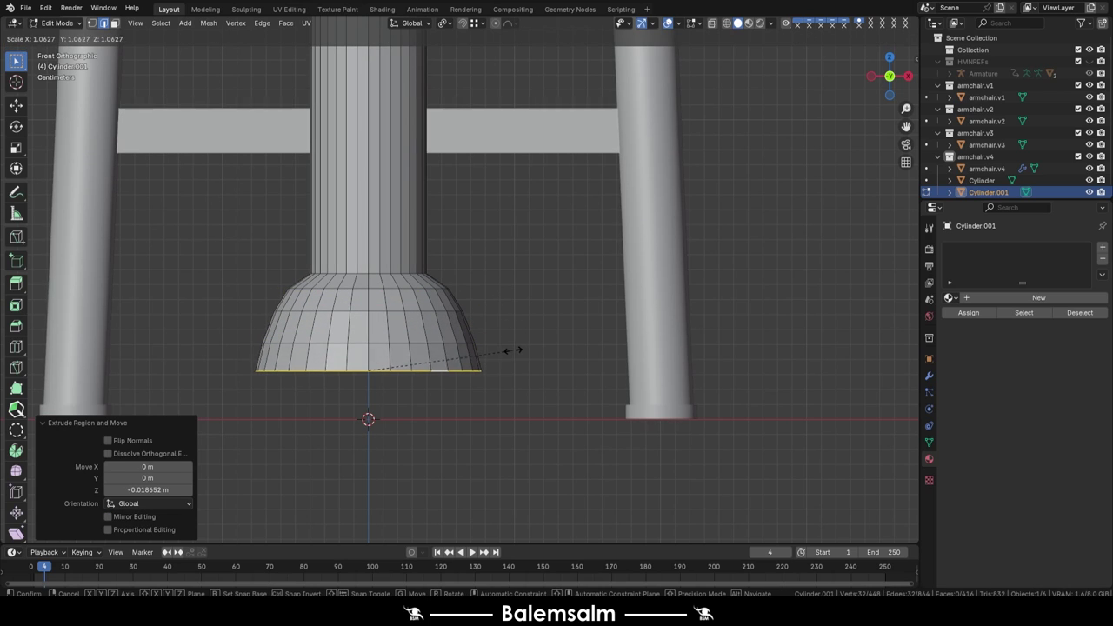
click(487, 355)
scroll(409, 299, down, 5)
scroll(410, 298, up, 5)
- Try extruding and filling the base bottom, then undo the fill
mouse_move(409, 299)
middle_down()
mouse_move(522, 304)
mouse_move(583, 331)
middle_up()
key(e)
right_click(530, 305)
key(ctrl+f)
click(495, 309)
key(ctrl+z)
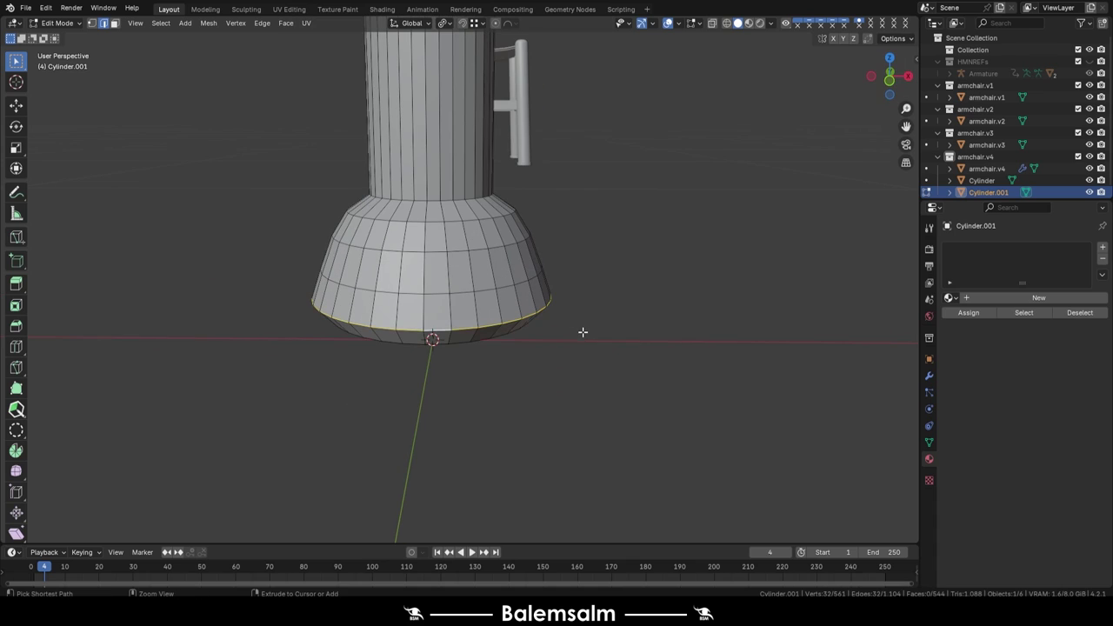
right_click(594, 342)
scroll(514, 224, down, 5)
scroll(514, 224, up, 5)
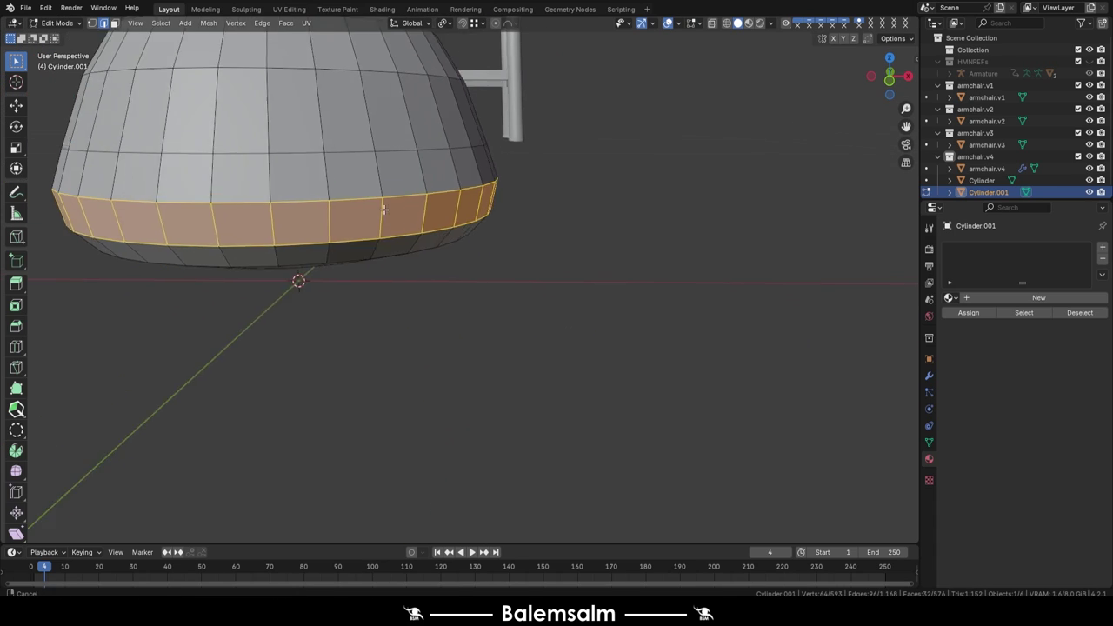
mouse_move(514, 223)
middle_down()
mouse_move(383, 227)
mouse_move(522, 330)
middle_up()
- Select a vertical strip of faces on the flared base and delete them
key(3)
alt+click(383, 227)
scroll(517, 385, up, 3)
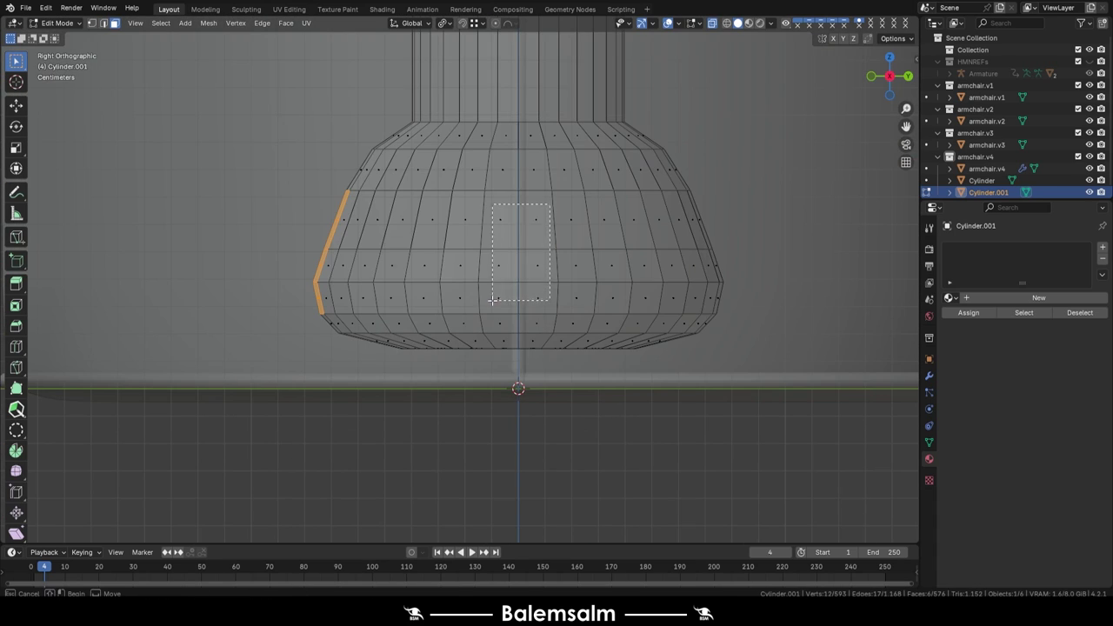
middle_drag(517, 385, 365, 382)
key(x)
click(376, 205)
scroll(376, 206, up, 3)
scroll(415, 106, down, 4)
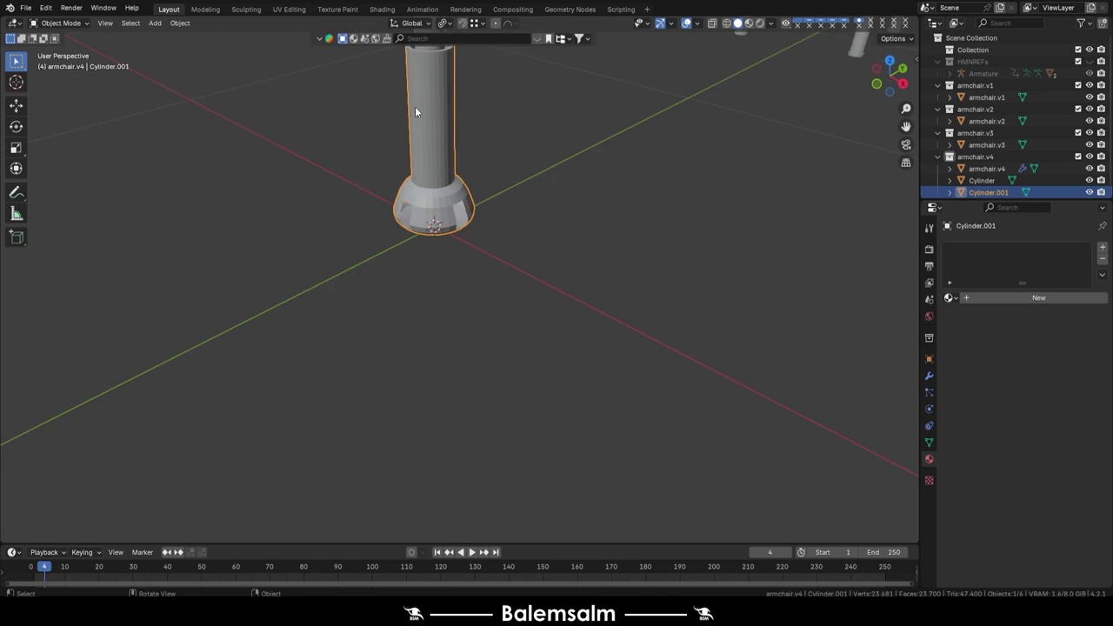
scroll(415, 106, up, 5)
- Extrude the hole's side edges along X and scale the edge loop around the opening
key(2)
alt+click(640, 366)
key(e)
key(x)
click(692, 384)
mouse_move(693, 383)
middle_down()
mouse_move(576, 246)
mouse_move(454, 203)
mouse_move(401, 225)
middle_up()
alt+click(256, 347)
click(443, 24)
click(454, 204)
- Move the base mesh vertically in the front view to settle it in place
key(Tab)
scroll(454, 203, down, 3)
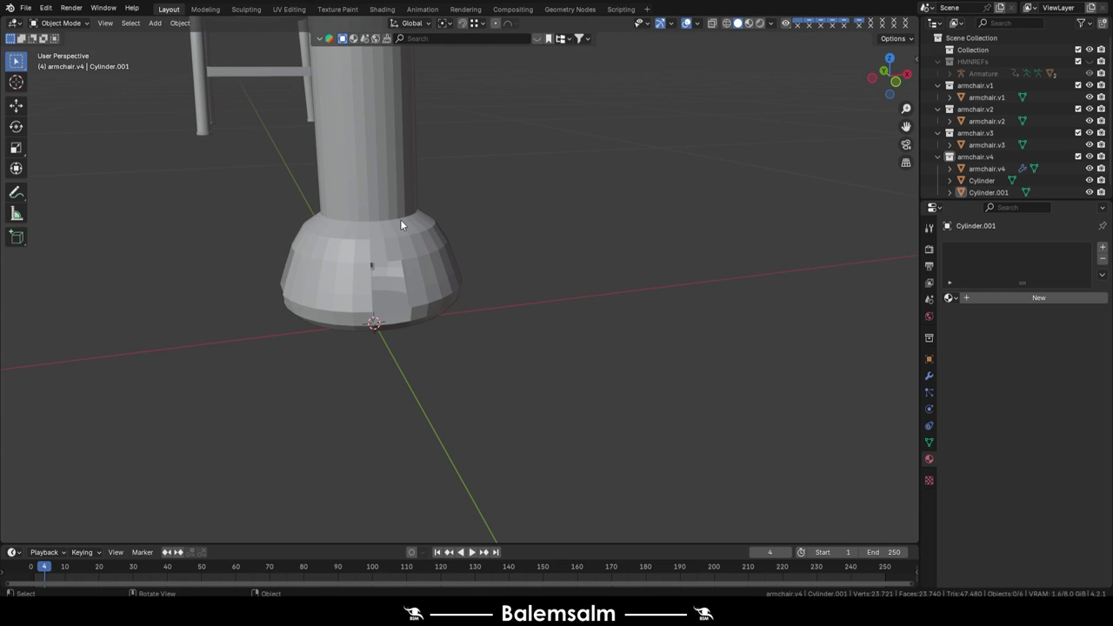
key(KP_1)
key(Tab)
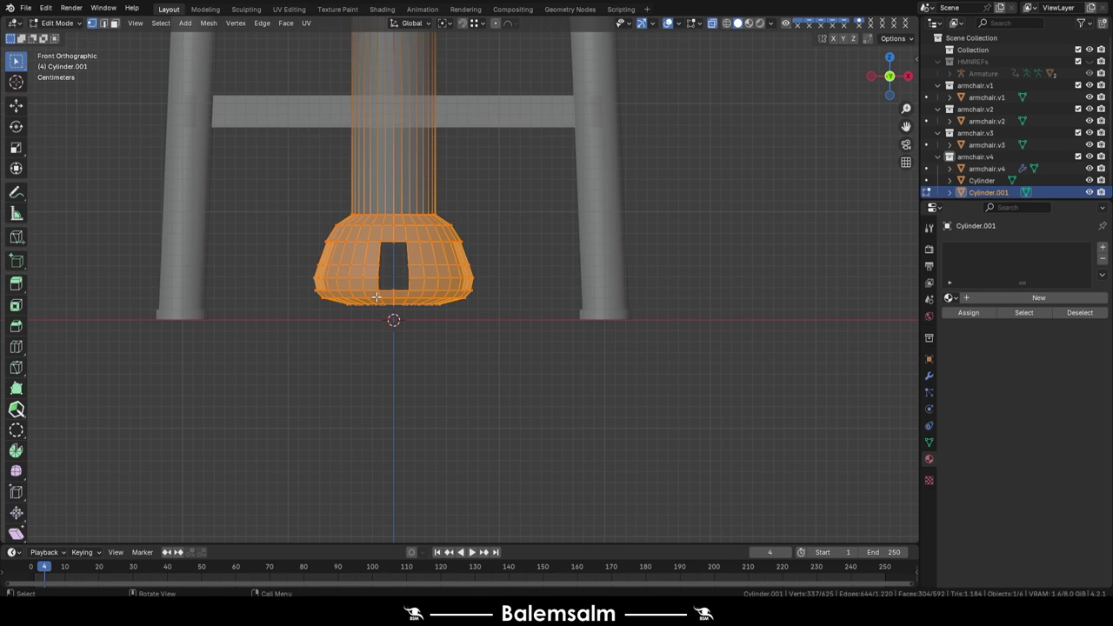
key(g)
key(z)
click(379, 275)
key(Tab)
scroll(536, 241, down, 3)
key(shift+a)
- Add a new cube and scale it down to a small size
click(529, 253)
key(s)
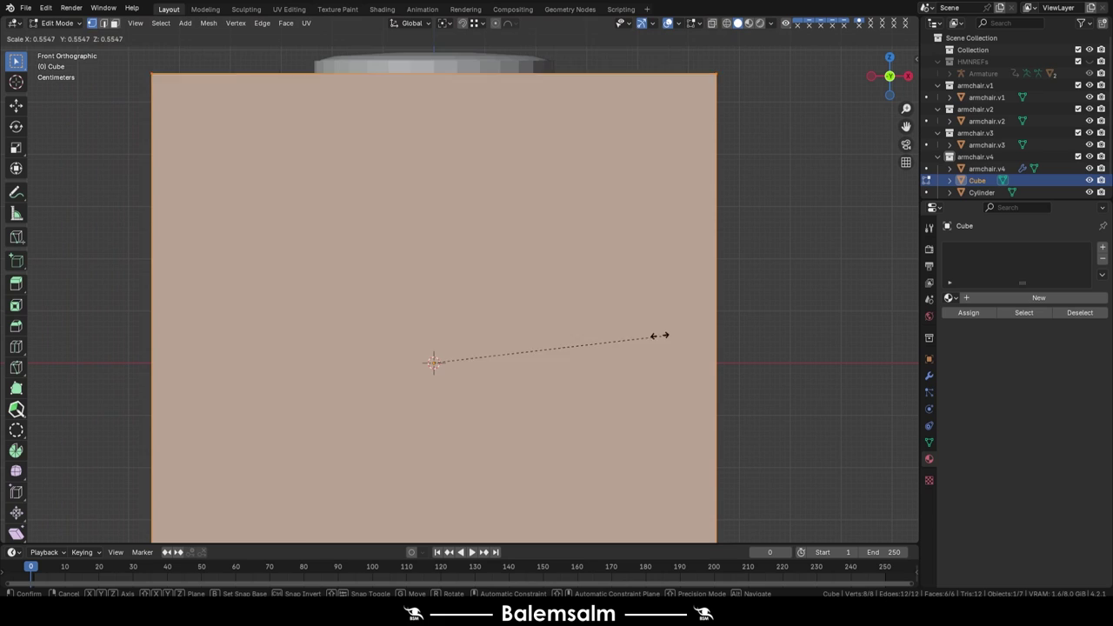
click(458, 364)
scroll(458, 364, up, 4)
- Place the cube beside the base and push its inner side into the base opening
key(Tab)
click(420, 200)
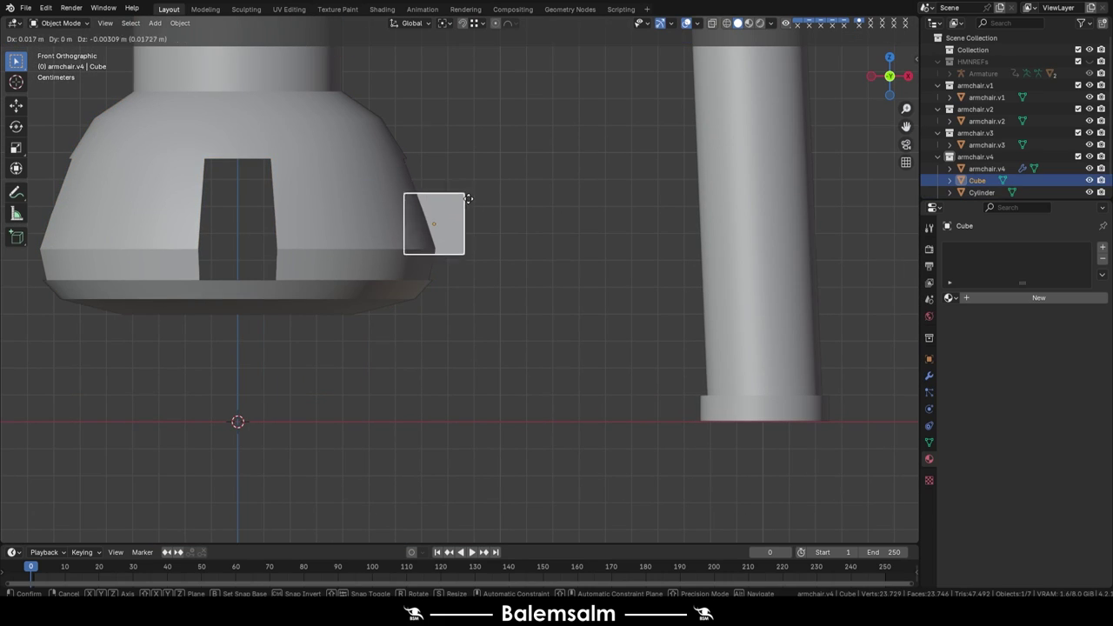
click(477, 221)
key(Tab)
drag(442, 183, 406, 239)
click(366, 278)
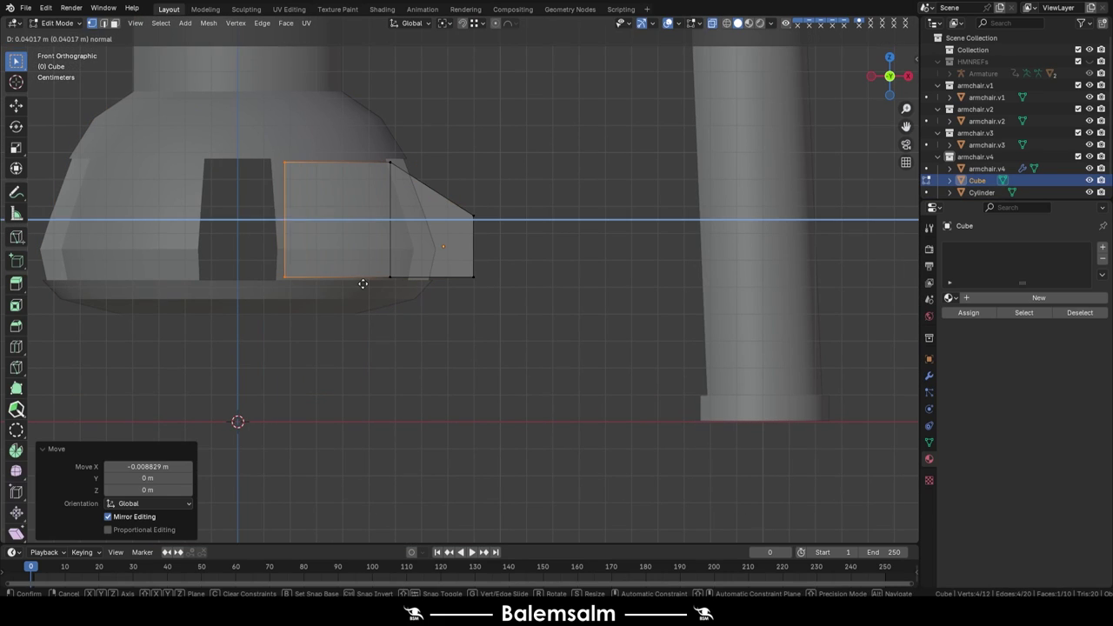
- Raise the selection along Z and extend the arm's outer end toward the post
key(g)
key(z)
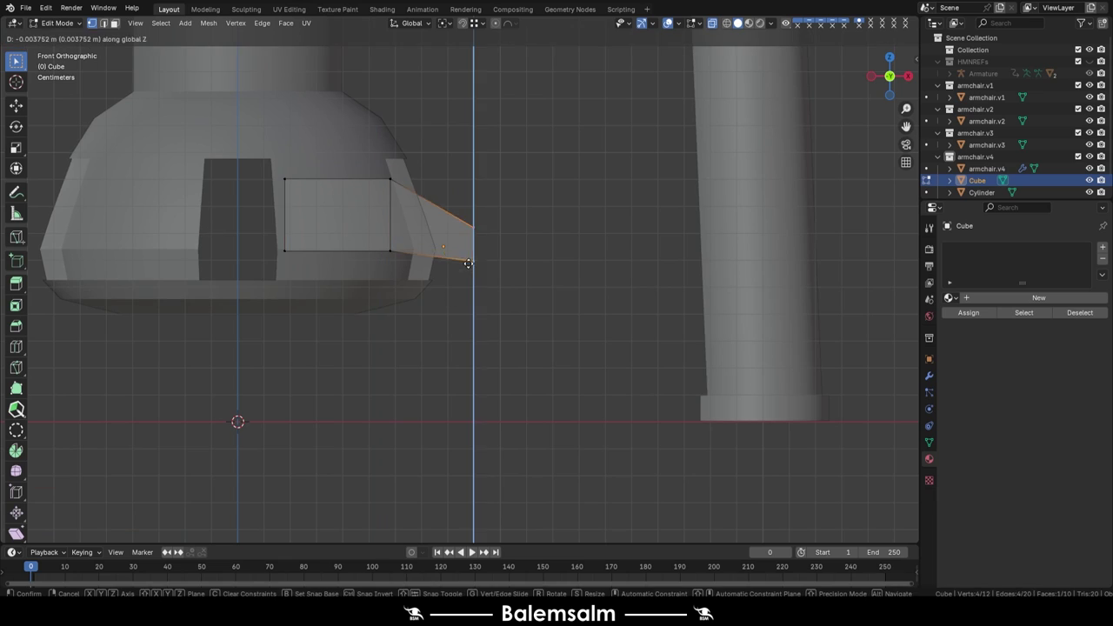
click(465, 266)
scroll(398, 236, down, 2)
drag(399, 224, 378, 296)
click(581, 372)
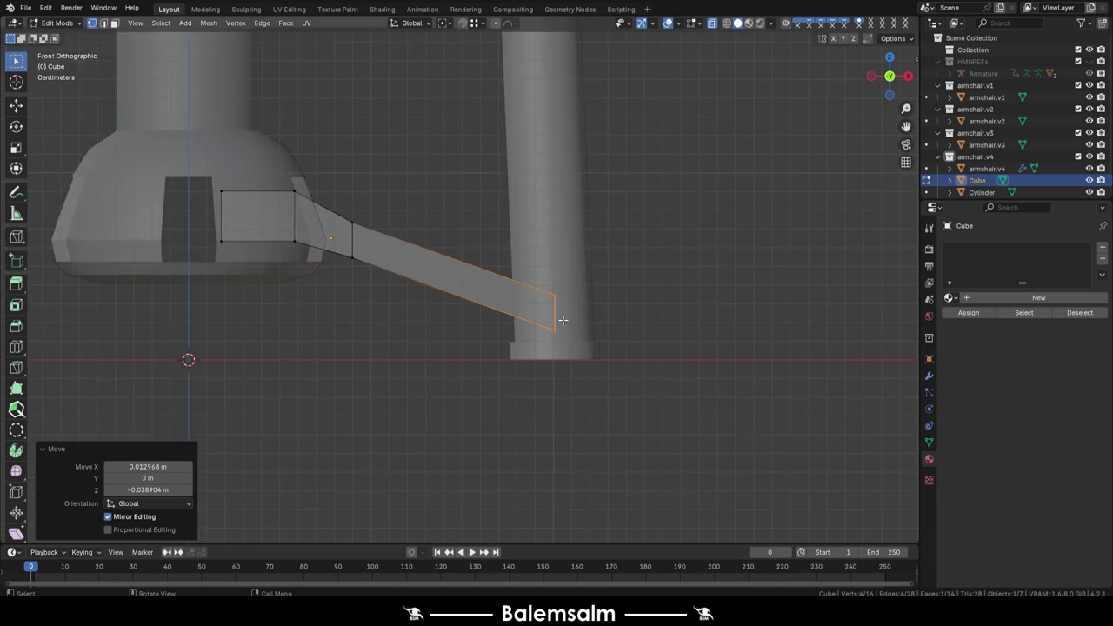
- Stretch the arm piece along X toward the post, then check the whole table
scroll(598, 316, down, 3)
middle_drag(598, 316, 252, 330)
key(KP_Decimal)
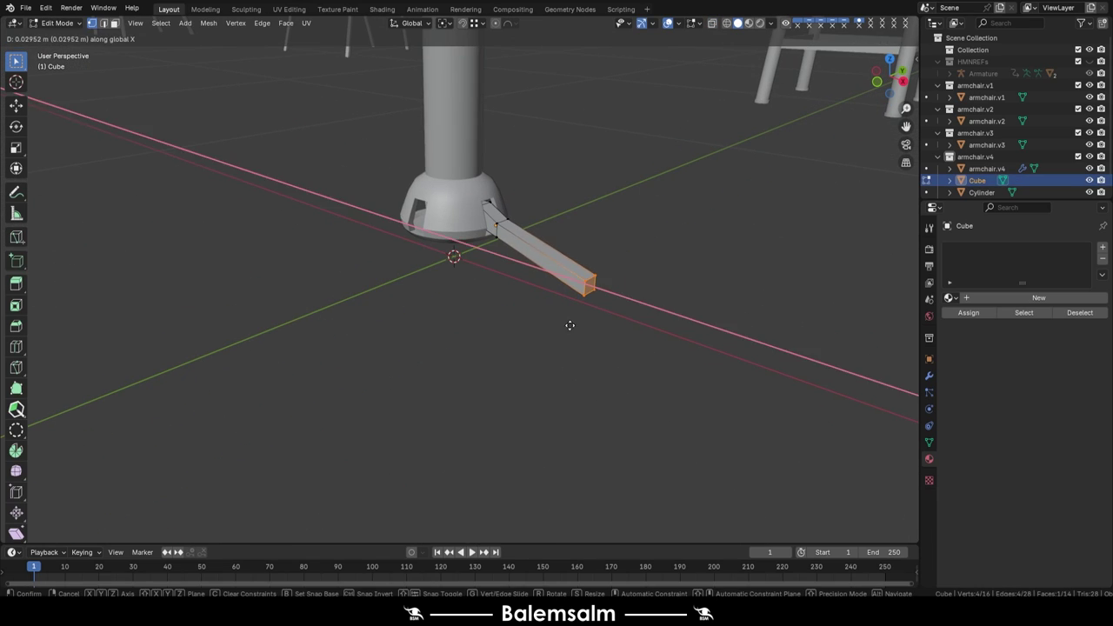
click(570, 325)
middle_drag(569, 325, 463, 316)
key(Tab)
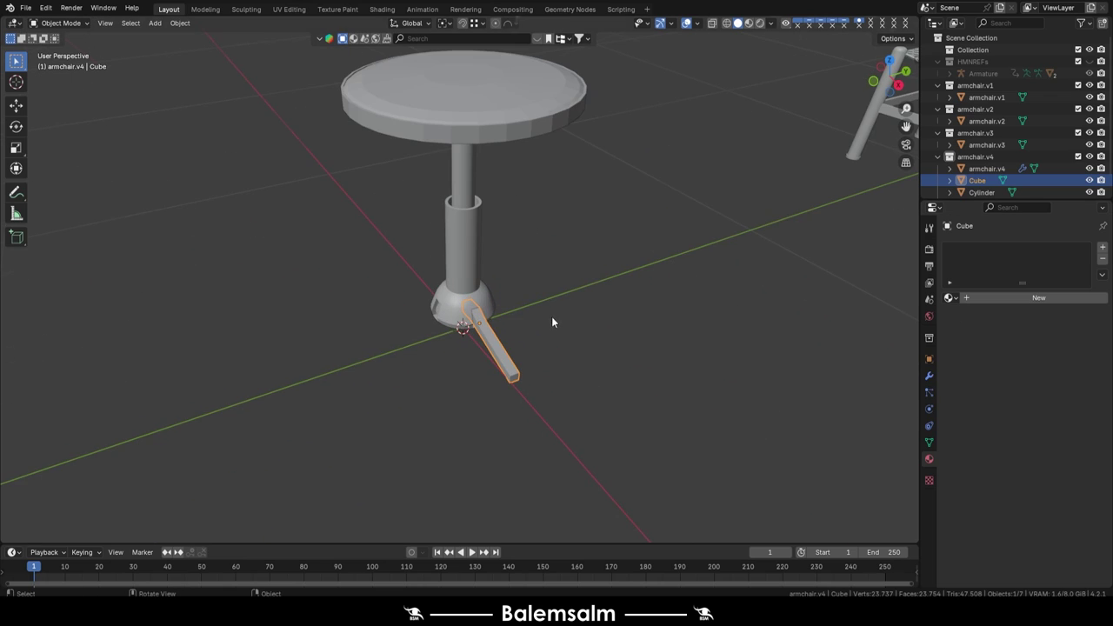
- Move the arm's top faces and cut new edge loops along it with Ctrl+R
key(Tab)
key(KP_Decimal)
ctrl+click(345, 177)
key(g)
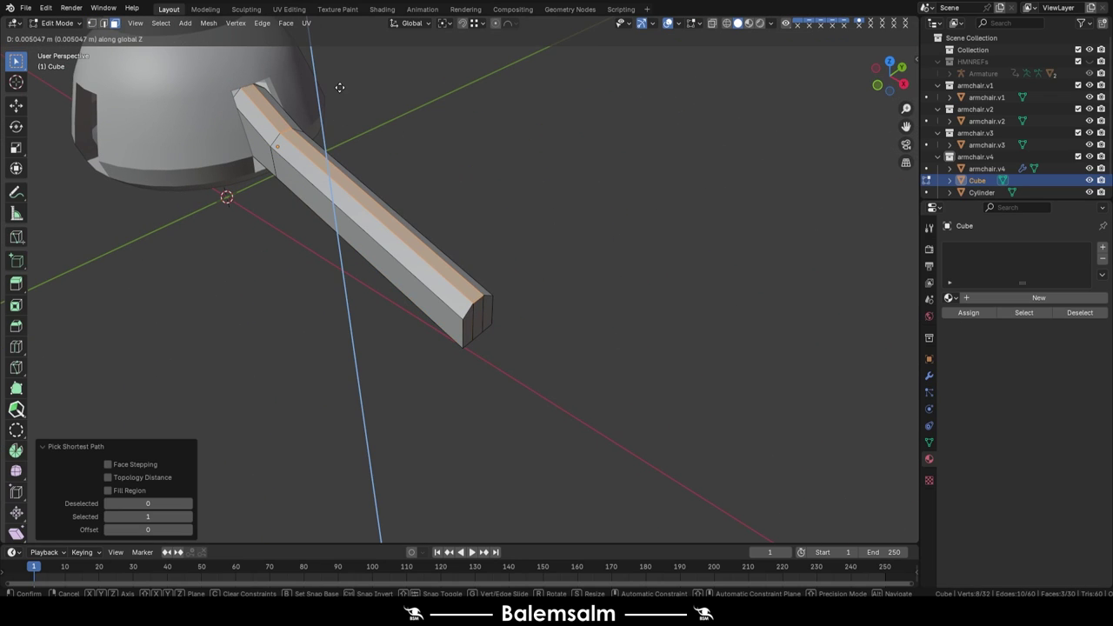
key(ctrl+r)
click(433, 265)
key(2)
click(320, 153)
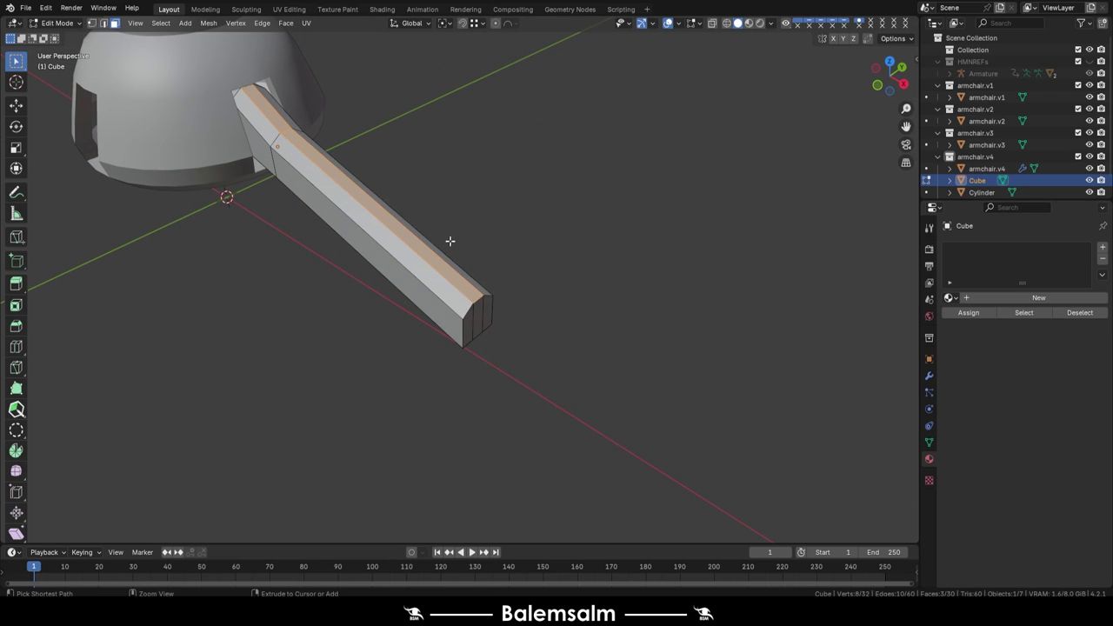
- Lower the arm's end face along Z so it slopes down, and select the bend vertices
middle_drag(449, 241, 487, 261)
ctrl+click(472, 318)
key(KP_1)
key(g)
key(z)
click(519, 316)
drag(211, 174, 185, 293)
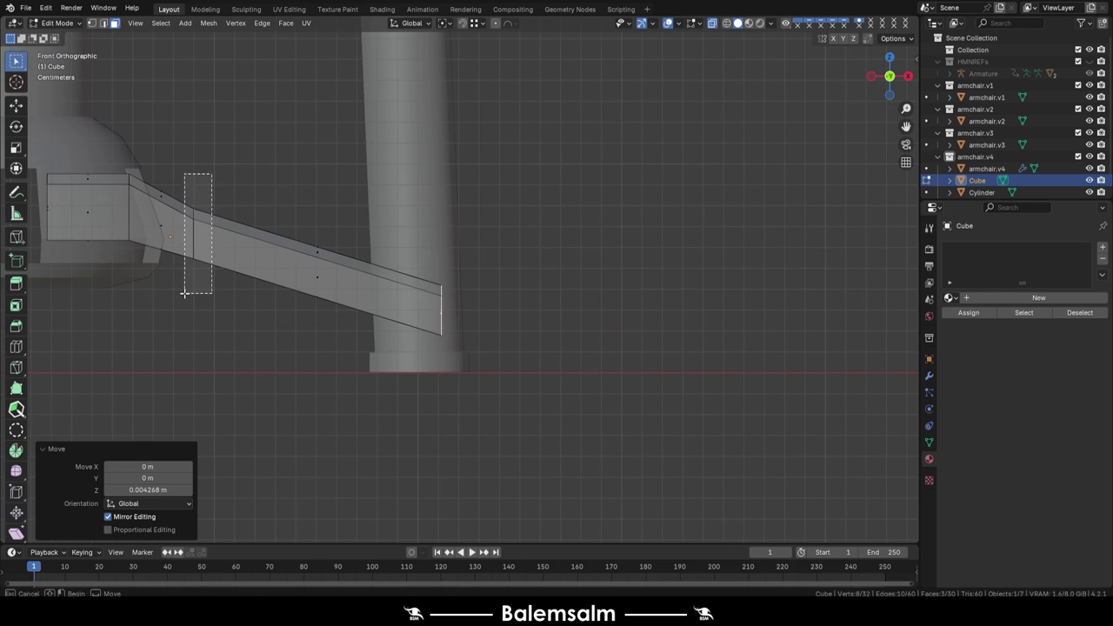
key(Tab)
key(shift+a)
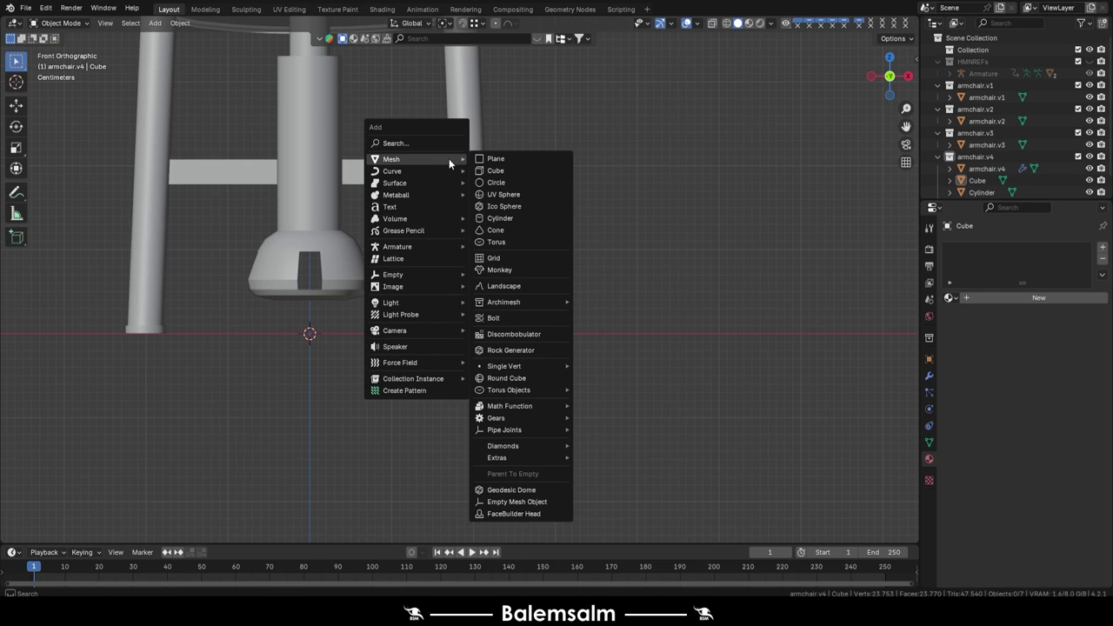
- Add a cylinder and move it along X to the arm's outer end
click(532, 219)
scroll(382, 343, up, 3)
key(g)
key(x)
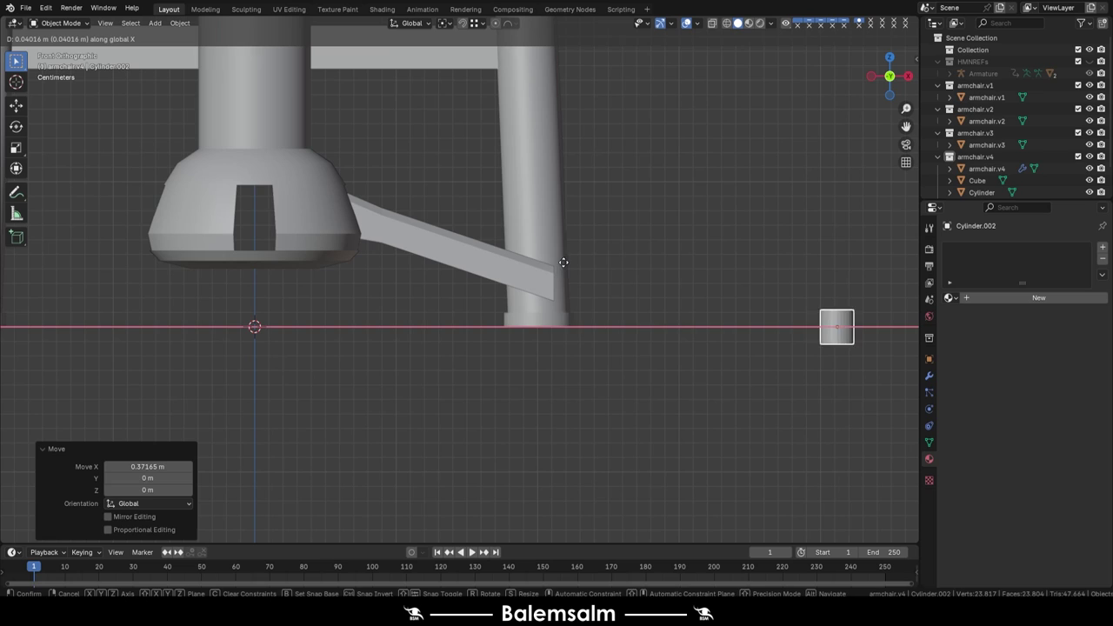
click(536, 244)
scroll(537, 245, up, 3)
scroll(494, 193, up, 2)
- Extrude the cylinder's bottom edge loop downward along Z
key(Tab)
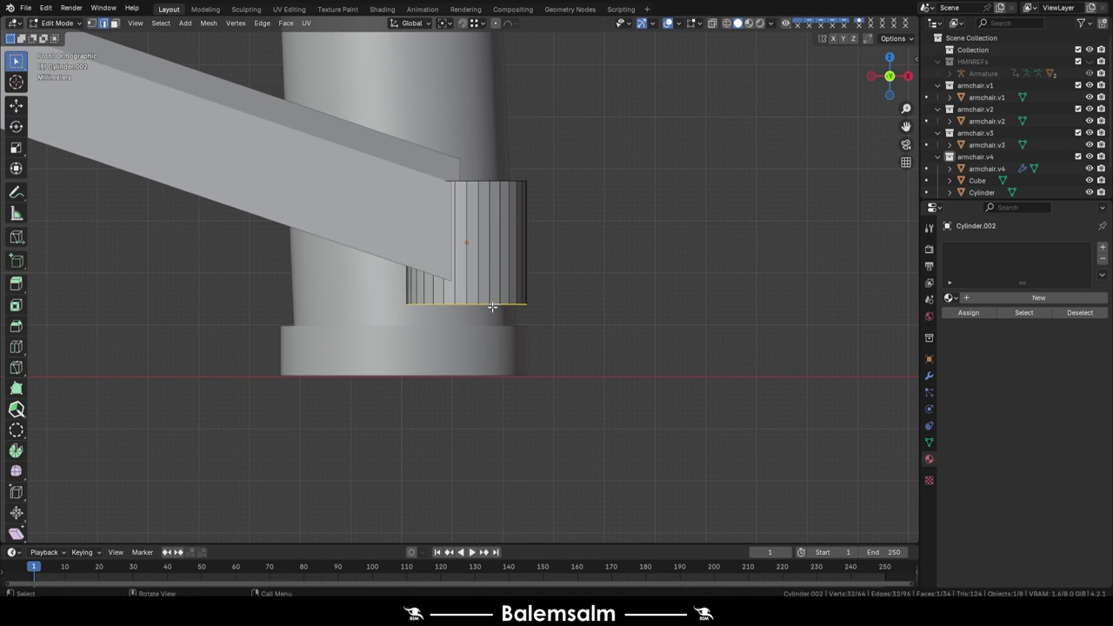
key(alt+z)
middle_drag(327, 376, 534, 294)
key(alt+z)
key(2)
alt+click(534, 293)
key(e)
key(z)
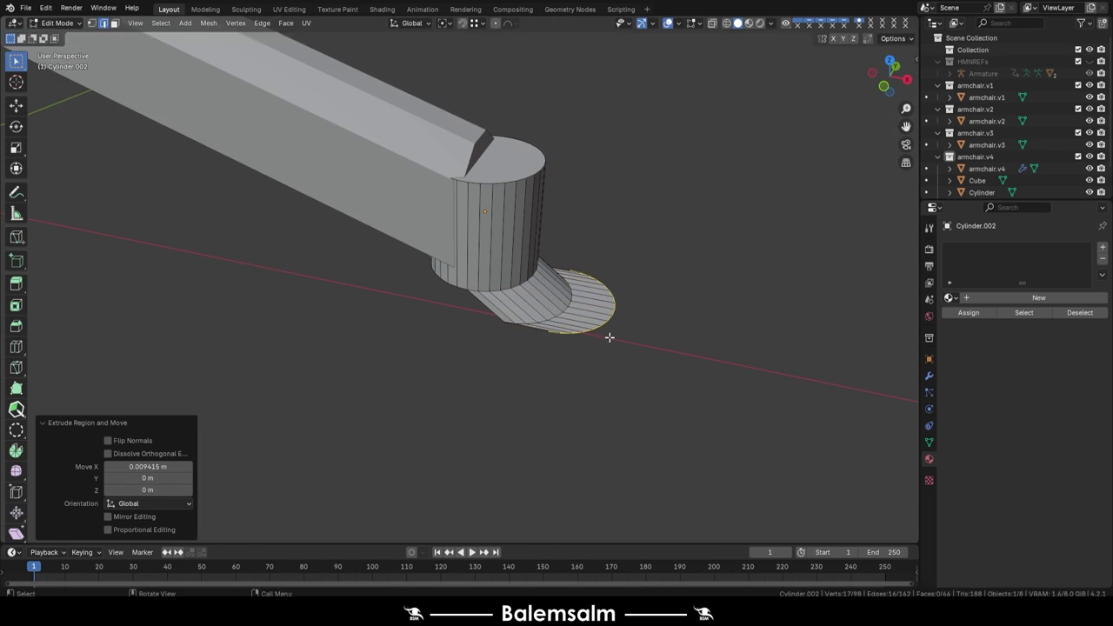
click(560, 362)
- Bevel a ring of faces on the spout with Ctrl+B
alt+click(582, 338)
key(ctrl+b)
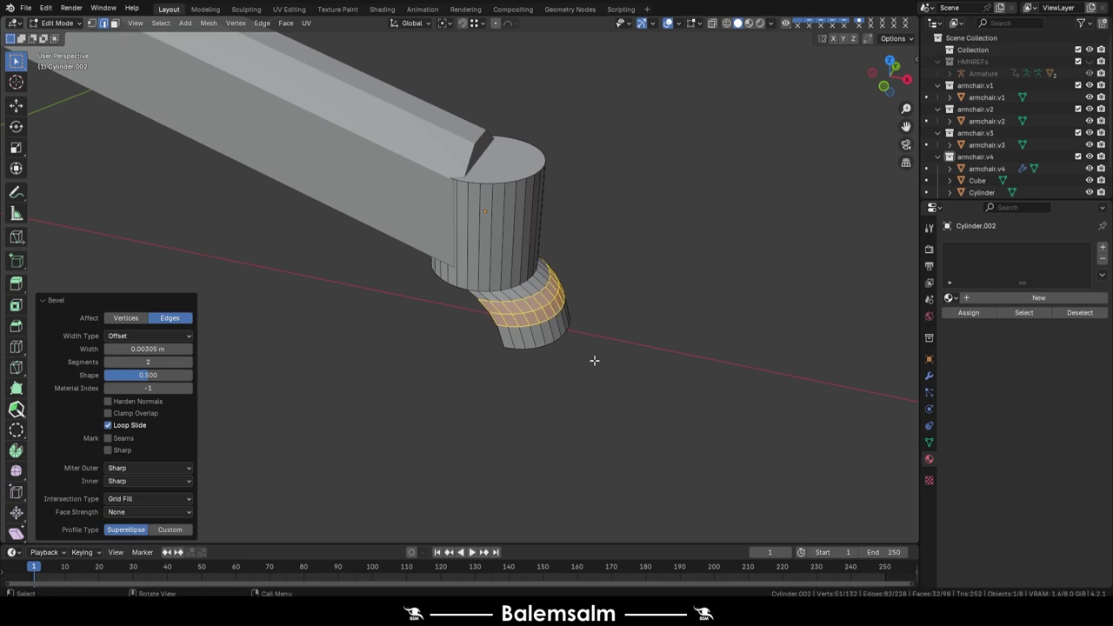
mouse_move(594, 363)
middle_down()
mouse_move(496, 254)
mouse_move(603, 291)
middle_up()
- Inset the cylinder's end cap and extrude it into a peg
click(496, 250)
key(e)
key(s)
click(576, 303)
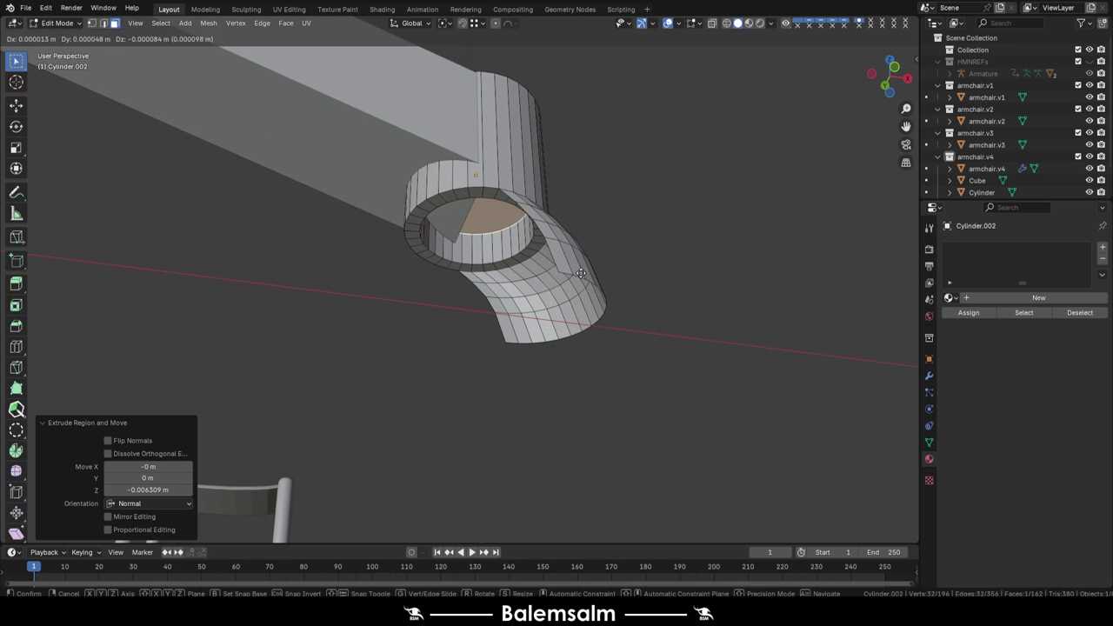
key(e)
click(514, 182)
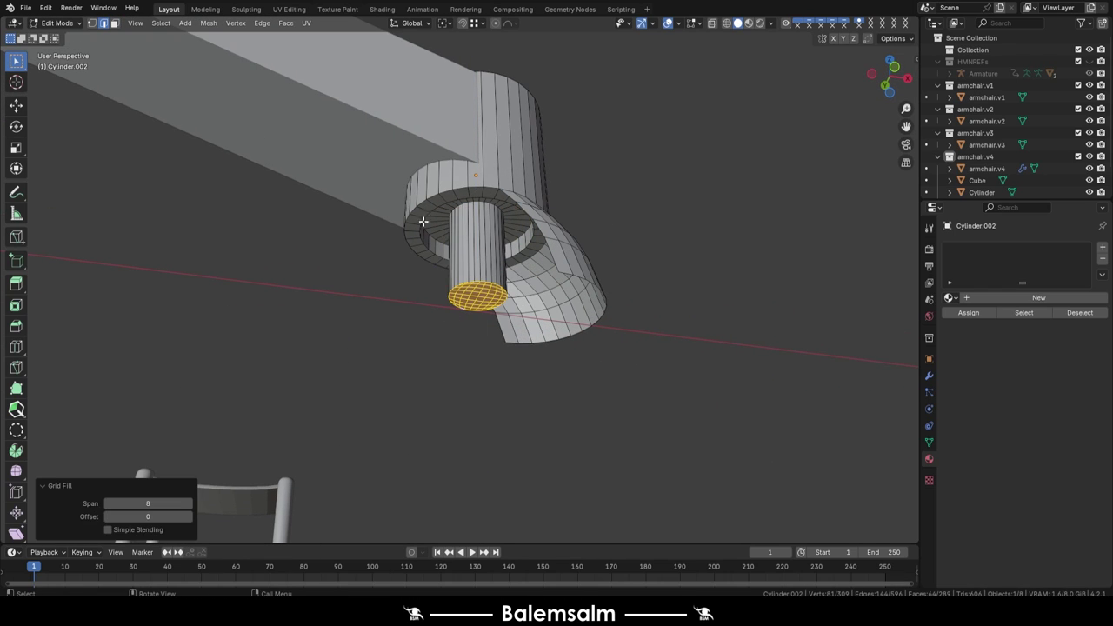
- Shrink and delete the top cap, then Grid Fill the top hole with Ctrl+F
middle_drag(514, 181, 502, 203)
click(502, 203)
key(s)
click(502, 172)
key(x)
key(2)
alt+click(461, 142)
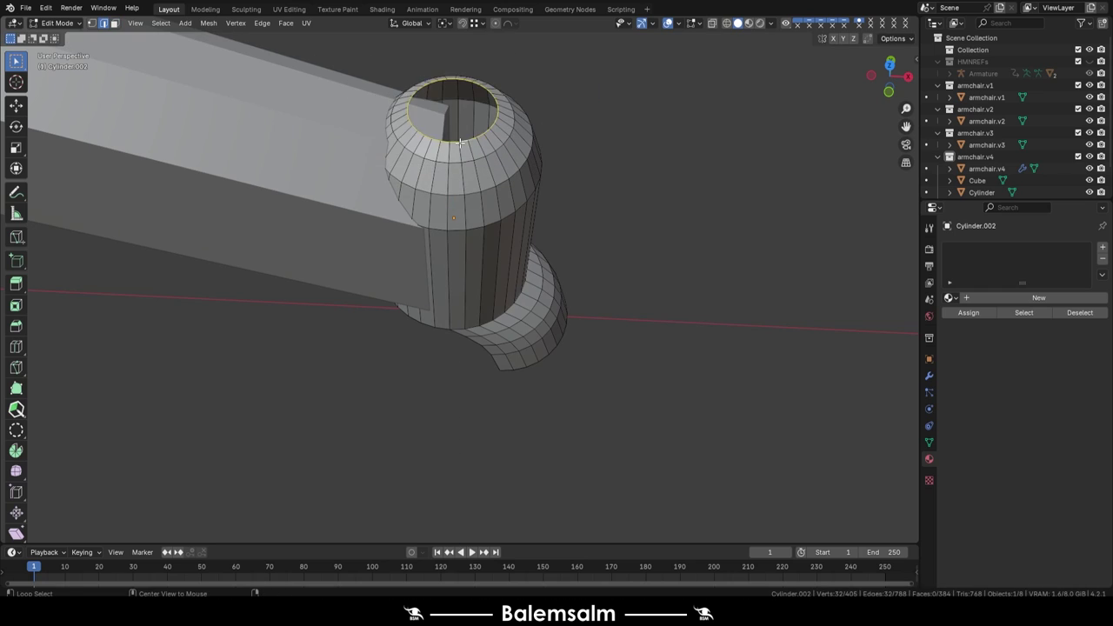
key(ctrl+f)
- Extrude a face loop near the bottom and move the rim edge loop along Z
mouse_move(455, 181)
middle_down()
mouse_move(481, 240)
mouse_move(545, 266)
middle_up()
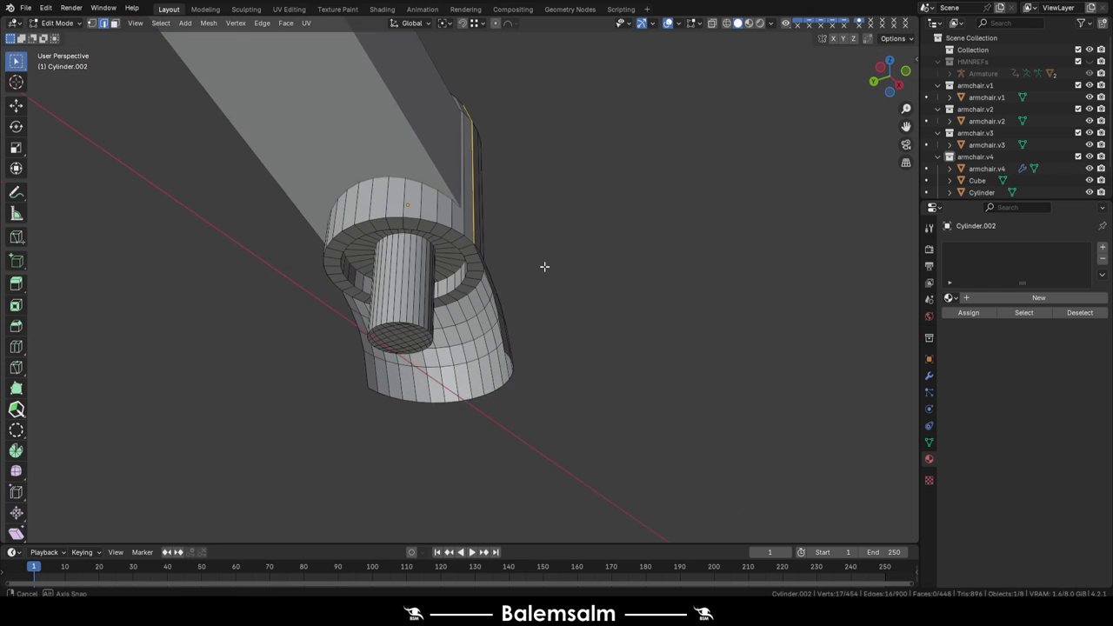
key(3)
alt+click(498, 361)
click(676, 308)
key(2)
alt+click(509, 133)
middle_drag(677, 308, 474, 82)
key(g)
key(z)
click(508, 133)
- Apply smooth shading to the cylindrical socket
right_click(474, 81)
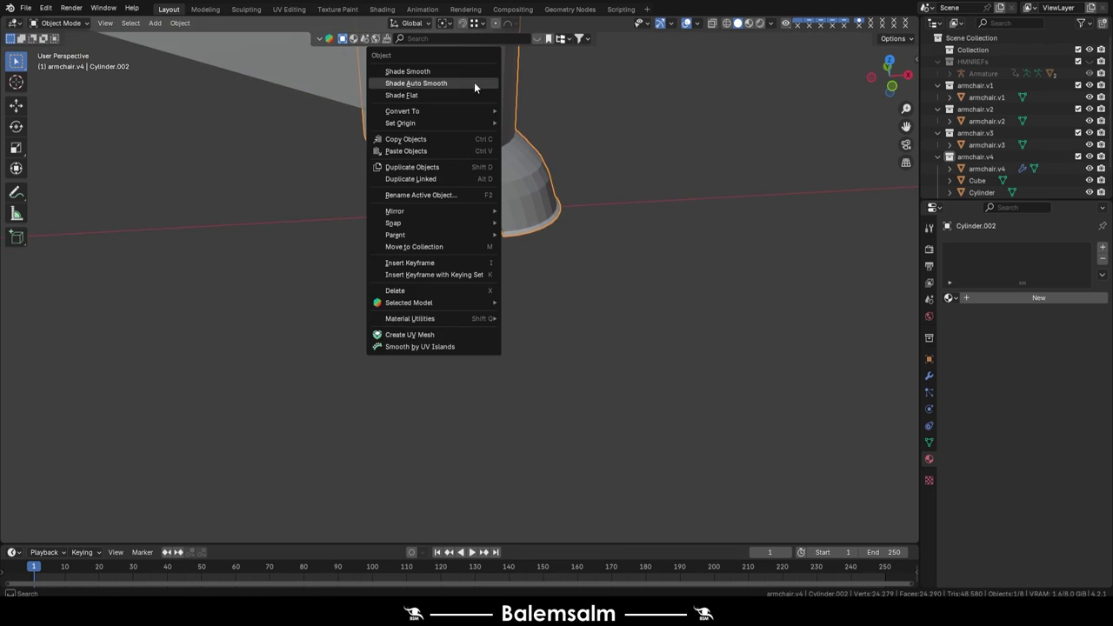
key(Escape)
mouse_move(534, 243)
middle_down()
mouse_move(489, 283)
mouse_move(410, 266)
mouse_move(428, 287)
mouse_move(371, 264)
mouse_move(495, 247)
middle_up()
key(ctrl+2)
key(Tab)
- Shift the arm's geometry vertically to line up with the socket
click(555, 265)
key(KP_1)
key(Tab)
key(g)
click(486, 304)
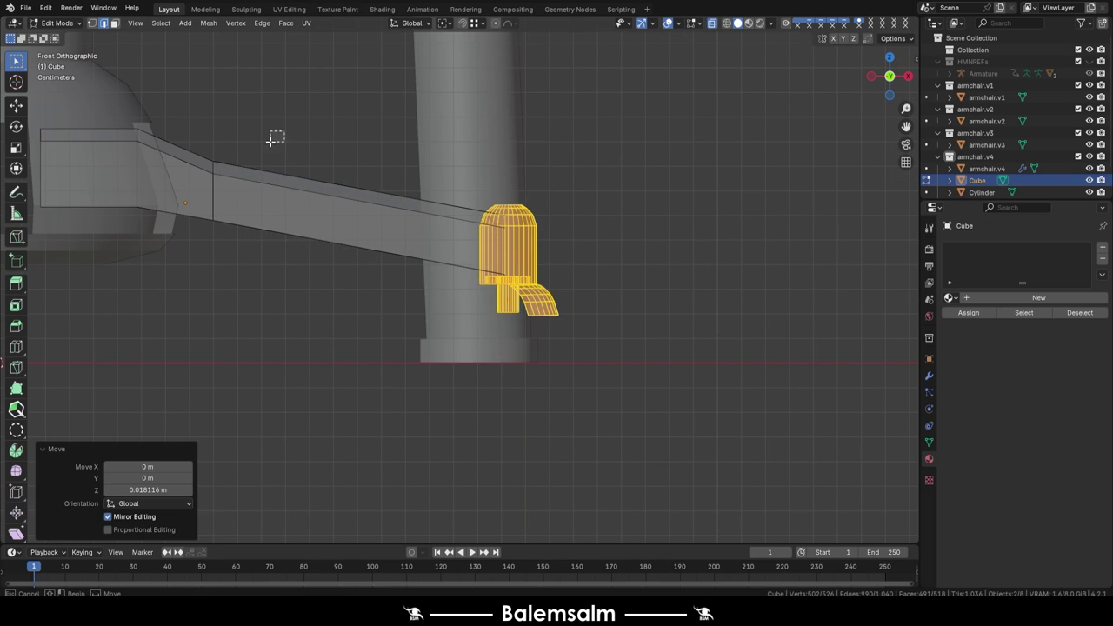
key(Tab)
- Add a new cylinder and rotate it 90° around the X axis
middle_drag(580, 218, 492, 144)
key(shift+a)
click(556, 222)
key(r)
key(x)
key(9)
key(0)
key(Return)
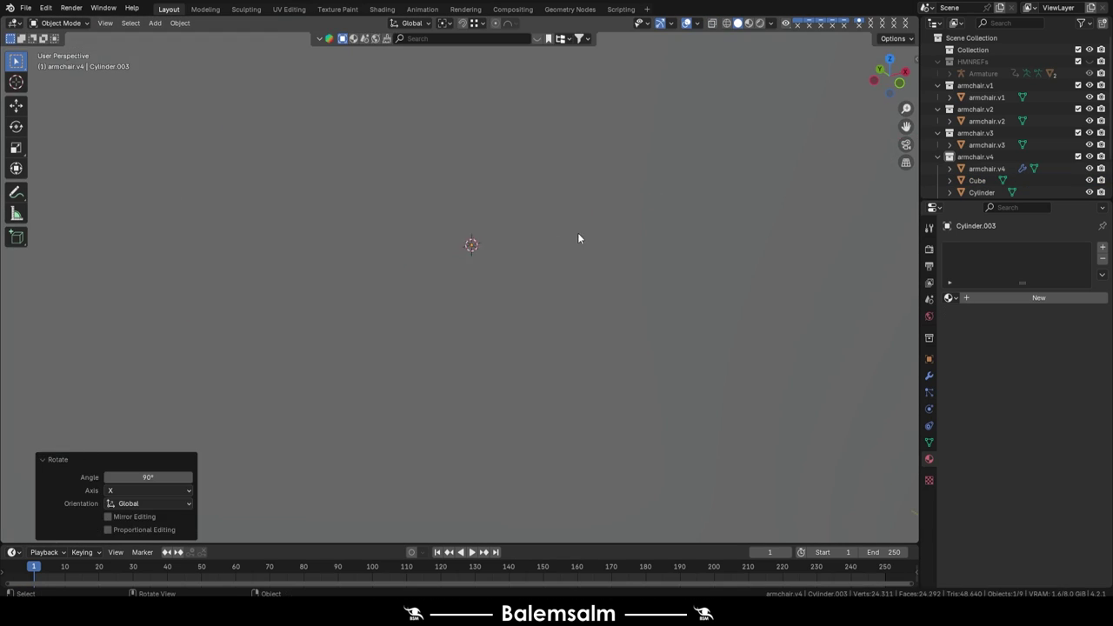
- In Edit Mode, scale the cylinder to 0.04 and place it at the arm's tip from the front view
key(Tab)
key(s)
key(period)
key(0)
key(4)
key(Return)
key(KP_1)
key(KP_Decimal)
key(g)
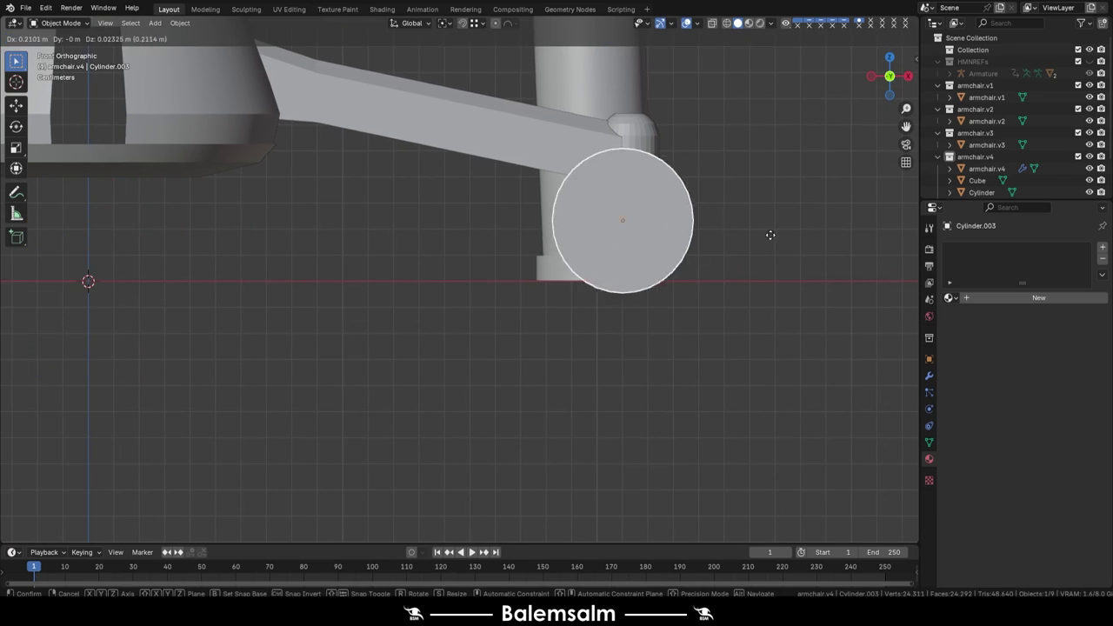
click(768, 236)
- Adjust the vertical positions of the wheel cylinder and the neighbouring stool part with G Z
key(Tab)
key(g)
key(z)
click(579, 310)
click(405, 101)
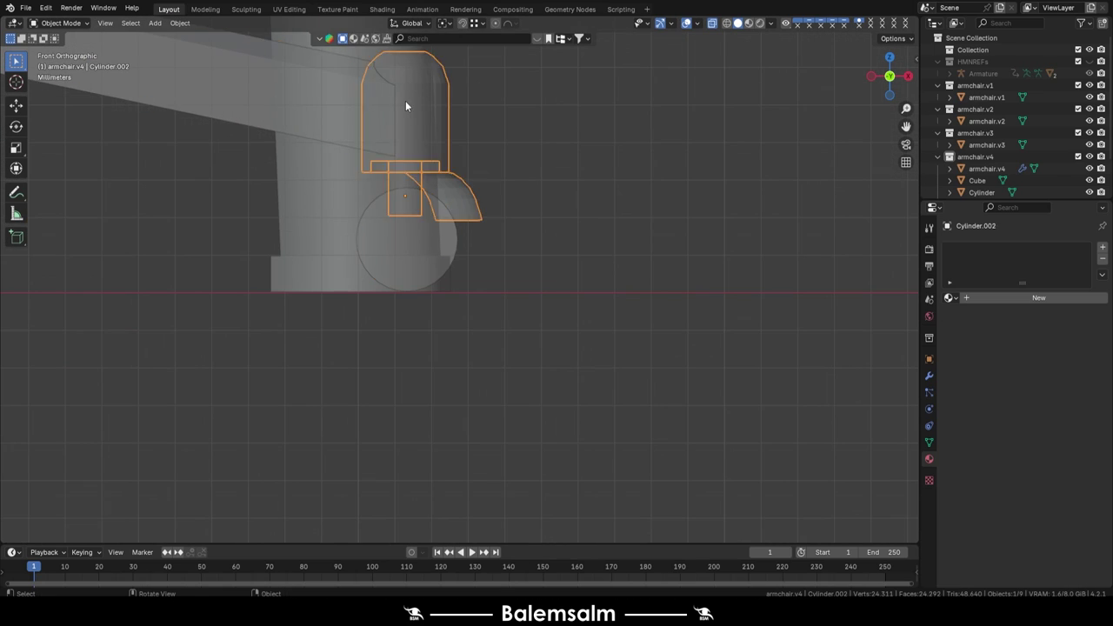
key(Tab)
key(g)
key(z)
click(318, 172)
- Cap both open end loops of the wheel cylinder with Grid Fill
mouse_move(32, 62)
shift+middle_down()
mouse_move(319, 171)
mouse_move(676, 375)
shift+middle_up()
key(Tab)
click(676, 375)
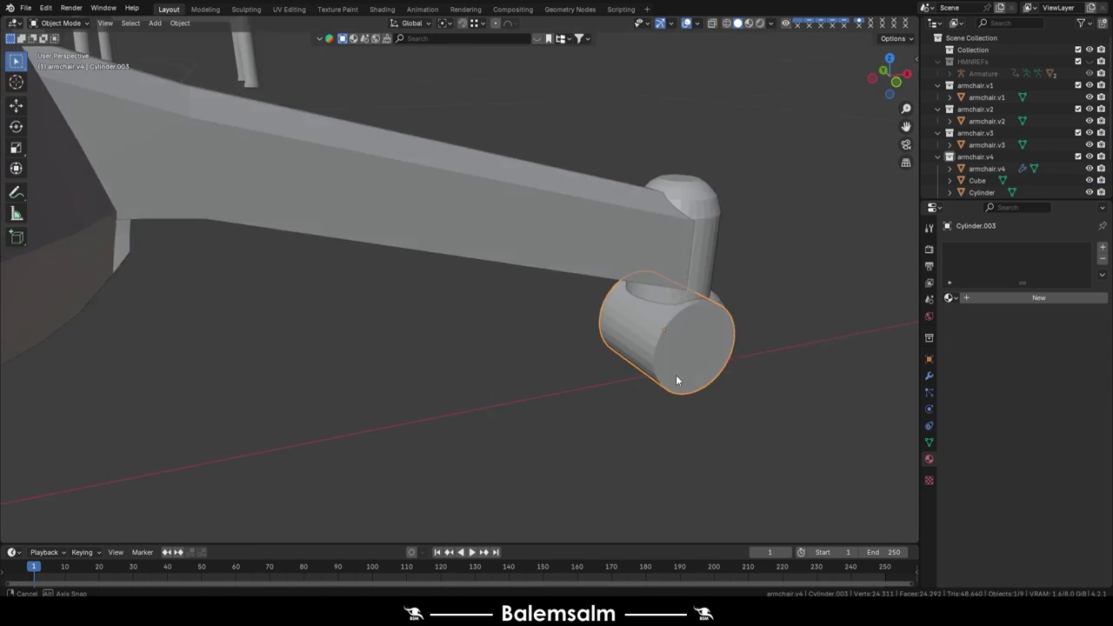
key(Tab)
key(KP_Decimal)
mouse_move(527, 261)
middle_down()
mouse_move(443, 239)
mouse_move(506, 252)
middle_up()
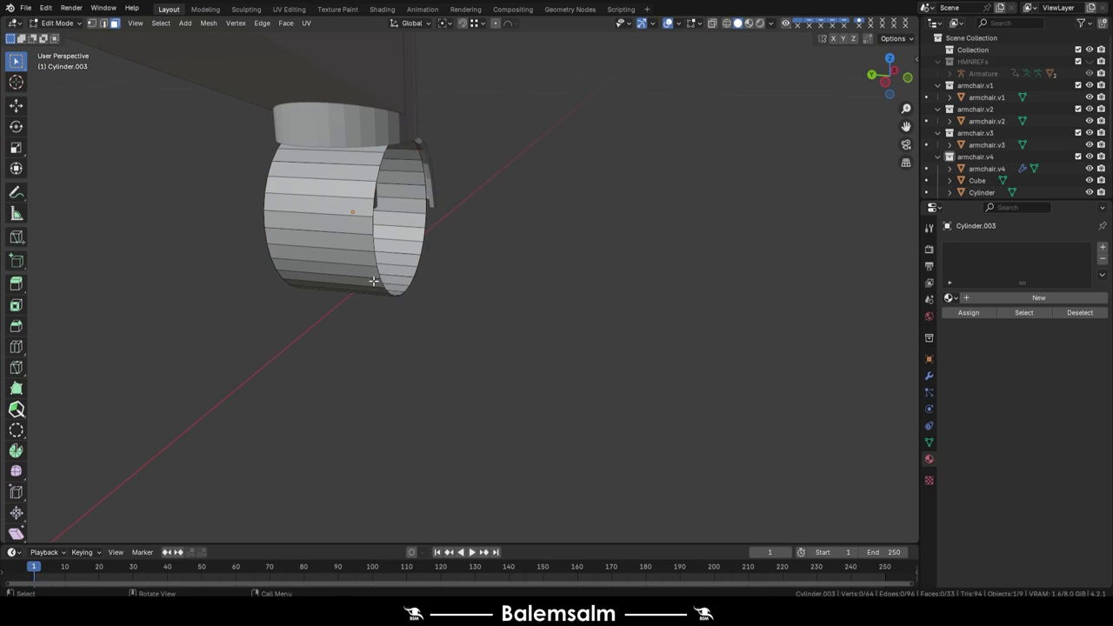
key(2)
alt+click(425, 218)
key(ctrl+f)
middle_drag(206, 481, 261, 347)
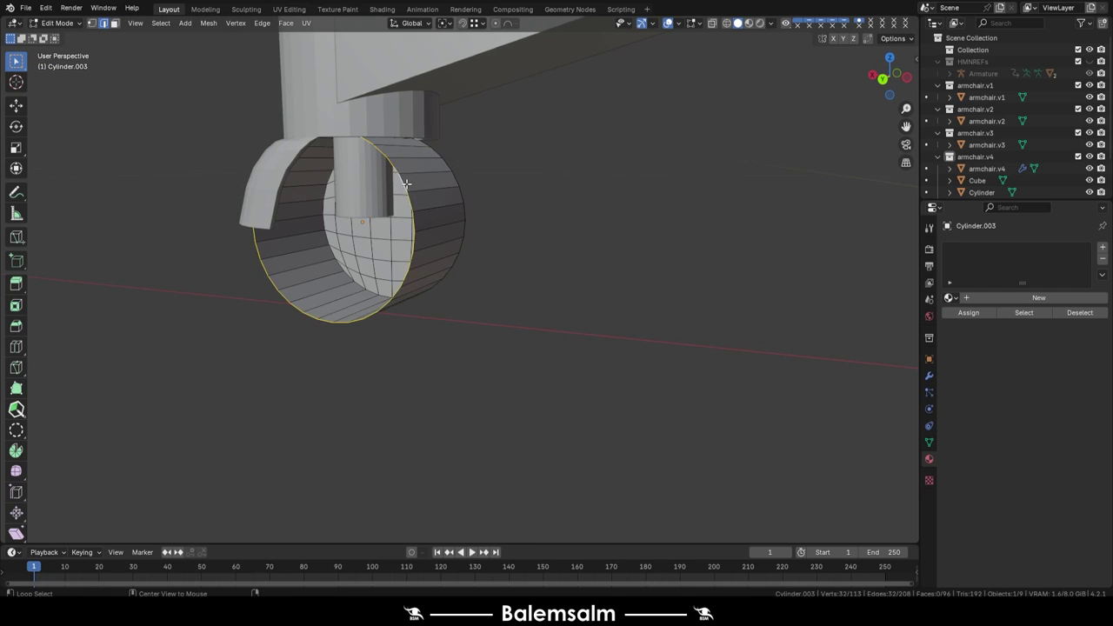
alt+click(255, 273)
key(ctrl+f)
- Add loop cuts around the wheel and shrink the middle band inward into a groove
mouse_move(191, 517)
middle_down()
mouse_move(468, 184)
mouse_move(522, 243)
middle_up()
key(ctrl+r)
click(551, 249)
key(3)
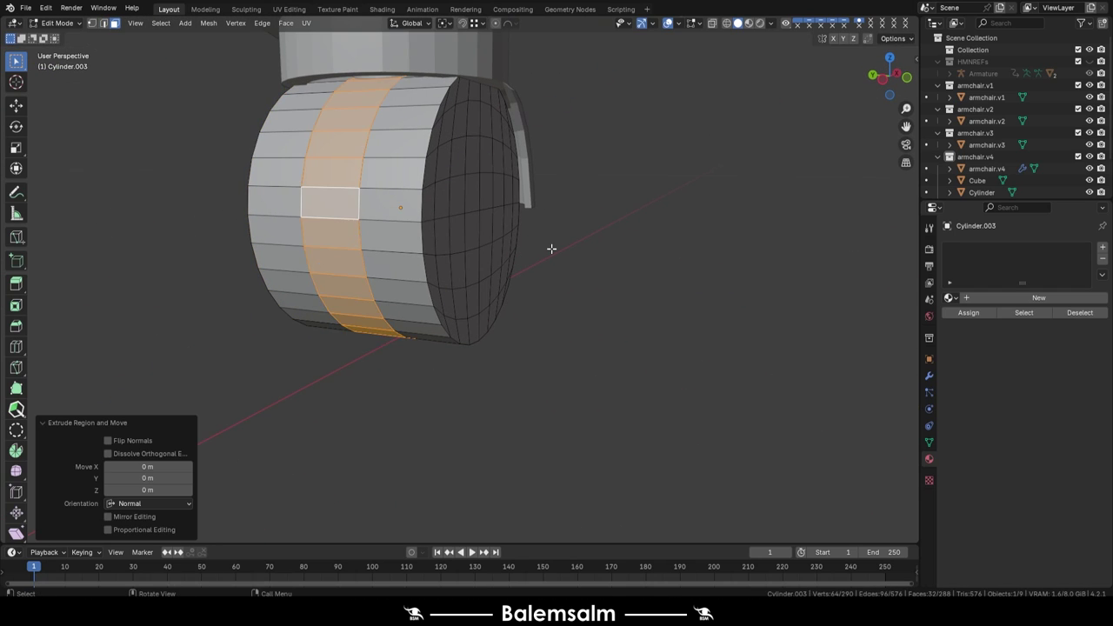
key(alt+s)
- In Right Ortho, scale the wheel's side edge columns toward the centre
key(grave)
click(537, 173)
drag(510, 119, 435, 322)
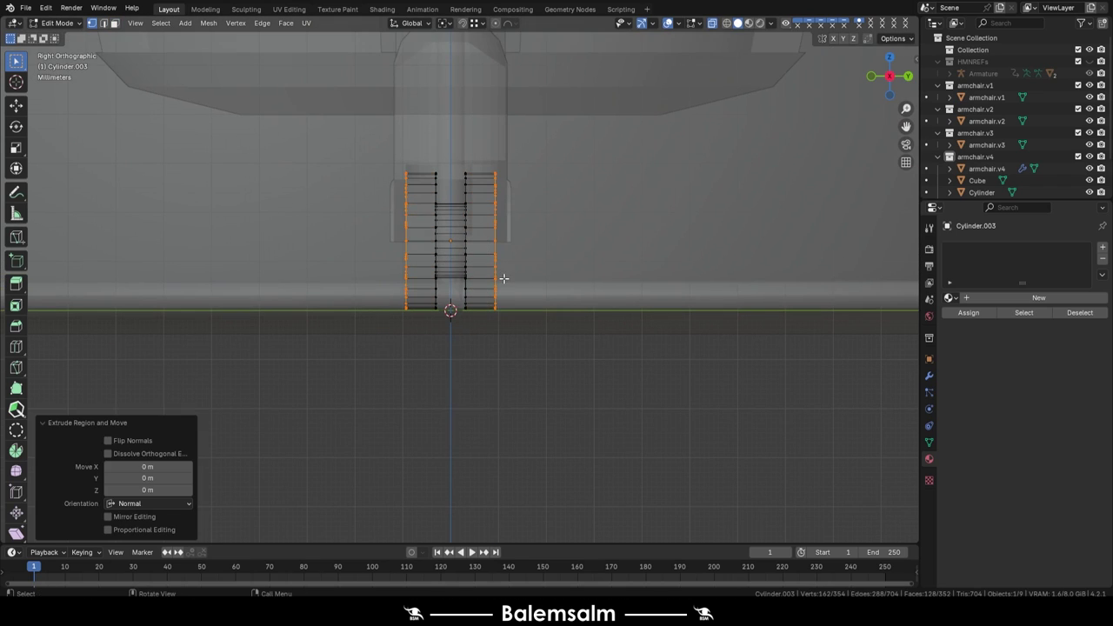
key(s)
click(536, 296)
scroll(522, 258, down, 5)
key(Tab)
middle_drag(522, 258, 708, 290)
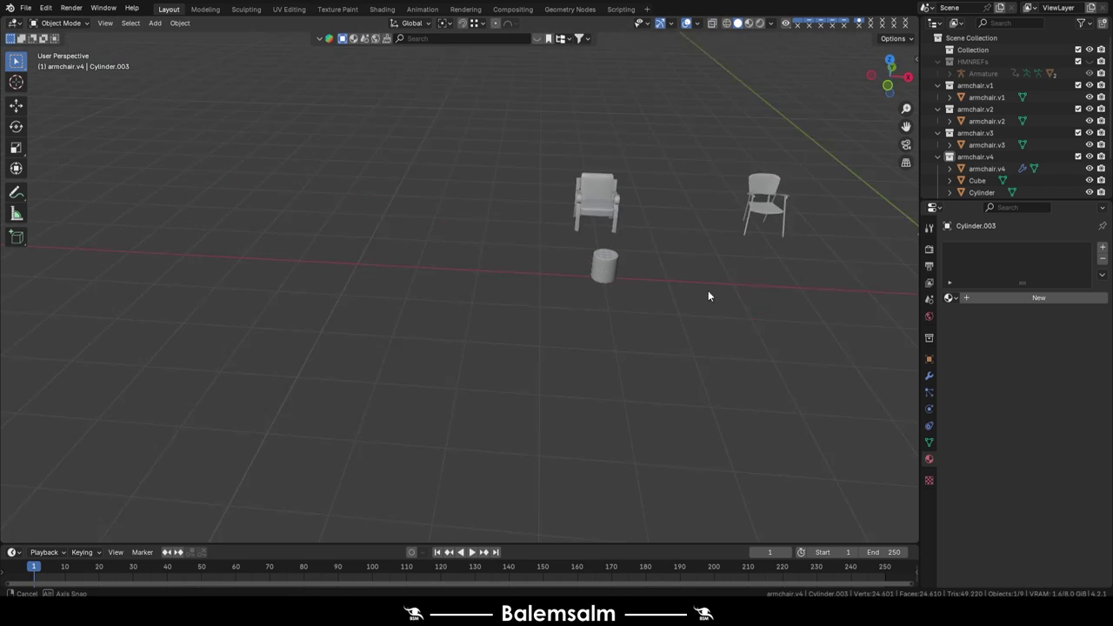
scroll(530, 247, up, 6)
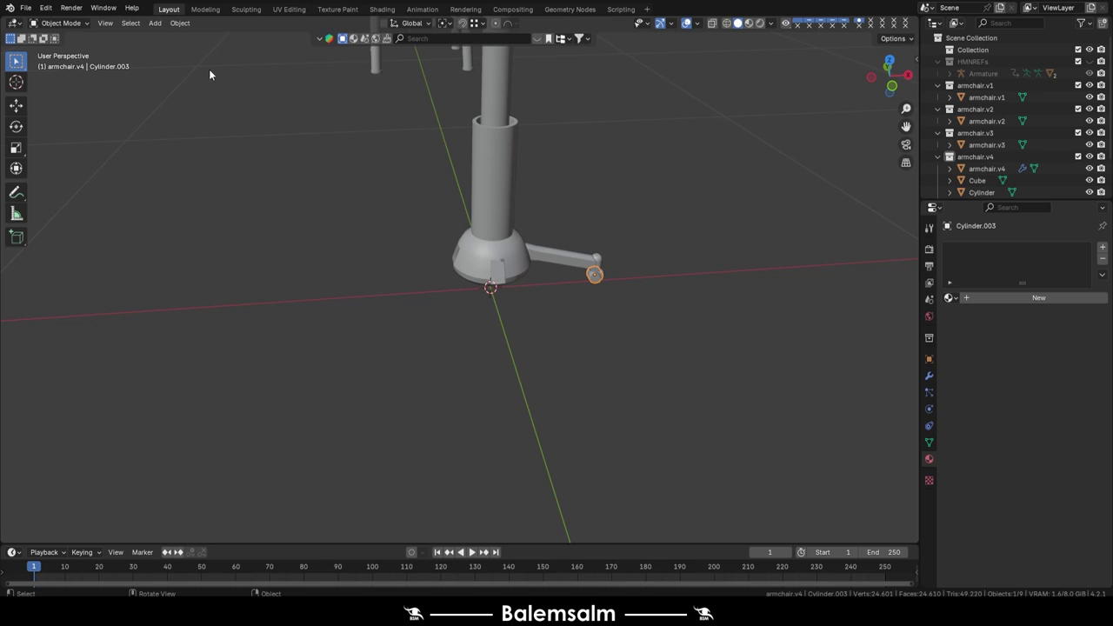
- Duplicate the small part under the seat and rotate the copy around Z
scroll(501, 237, up, 5)
scroll(422, 158, down, 6)
click(422, 158)
key(1)
key(shift+d)
key(r)
key(z)
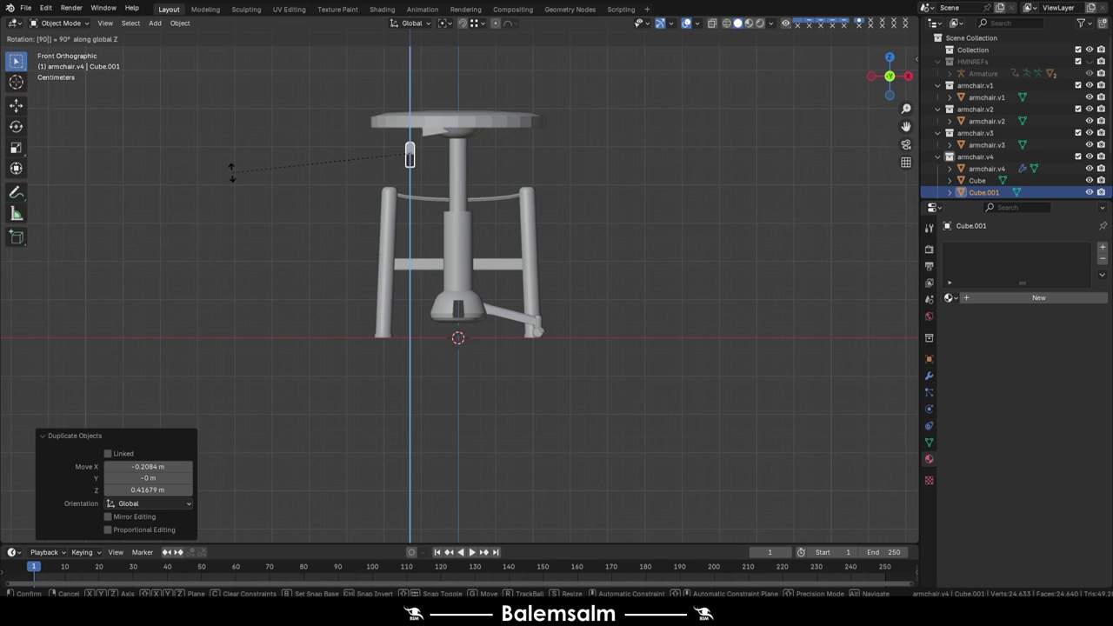
click(242, 172)
- Angle the copy into a lever by raising its right section's edges and moving its left end
scroll(541, 124, up, 3)
scroll(521, 248, up, 3)
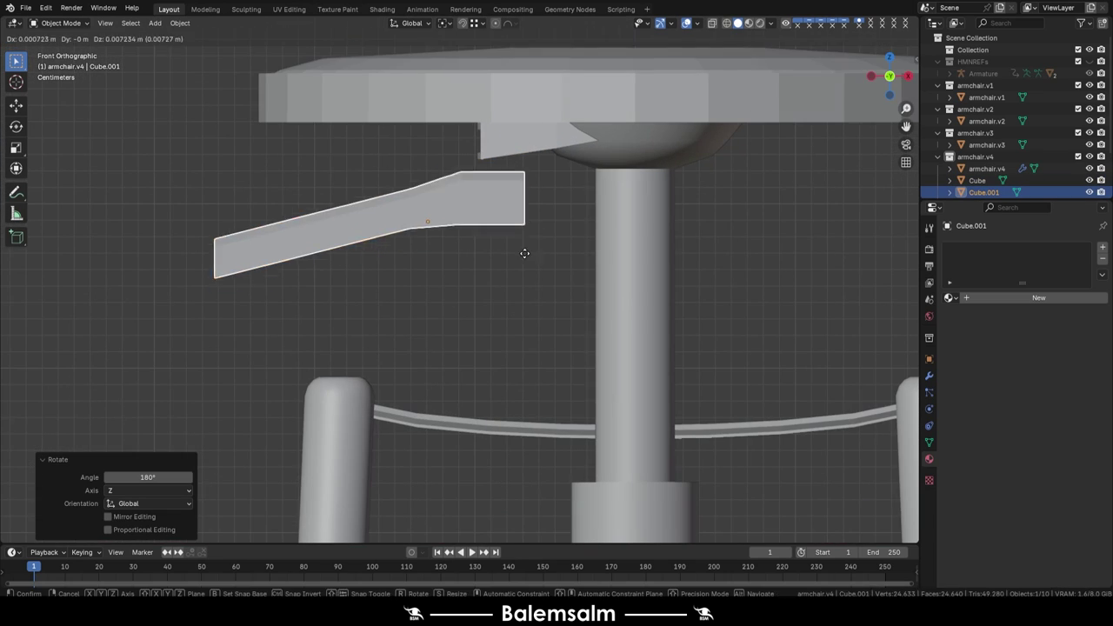
scroll(490, 166, up, 4)
key(Tab)
key(g)
right_click(724, 283)
alt+click(713, 300)
key(g)
key(z)
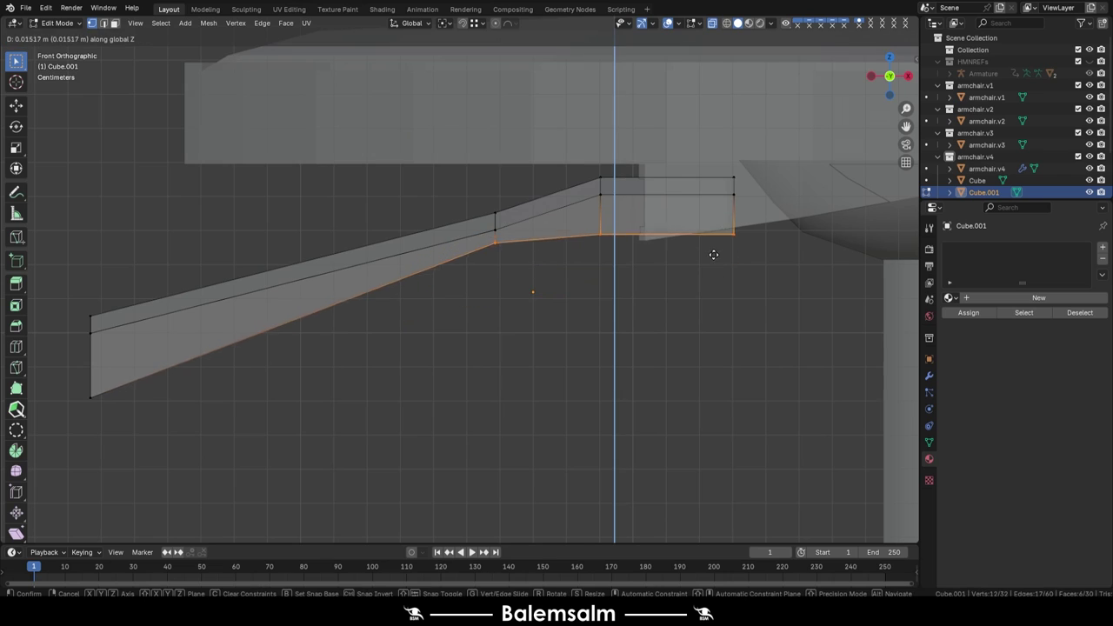
click(603, 288)
alt+click(90, 402)
key(g)
click(123, 354)
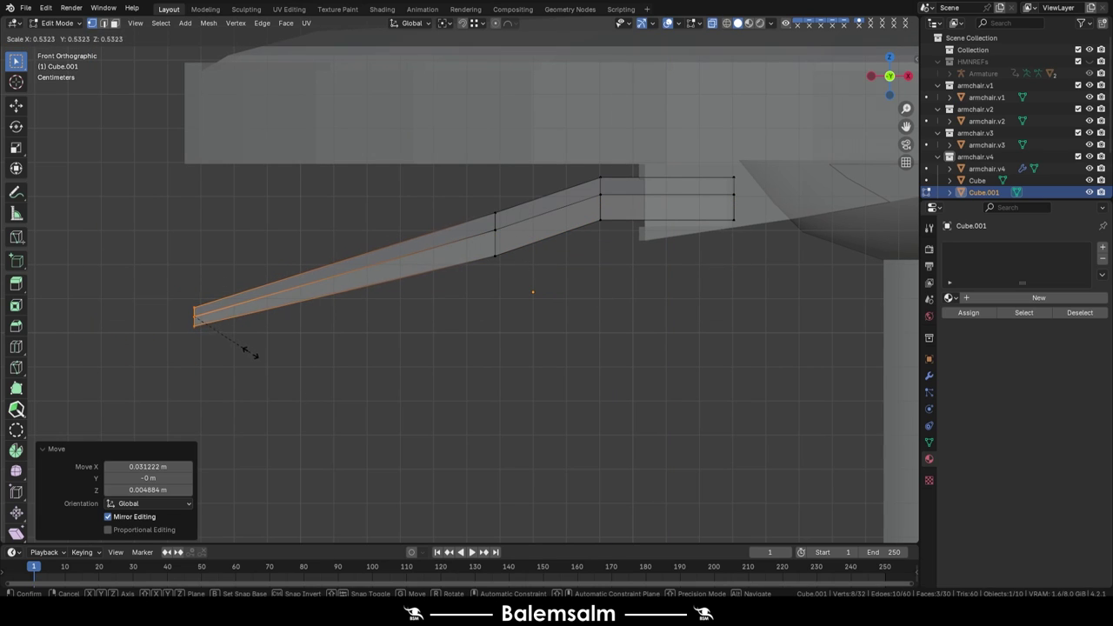
- Double the width of the lever tip with S Y 2
alt+click(458, 303)
mouse_move(240, 256)
middle_down()
mouse_move(508, 278)
mouse_move(510, 246)
middle_up()
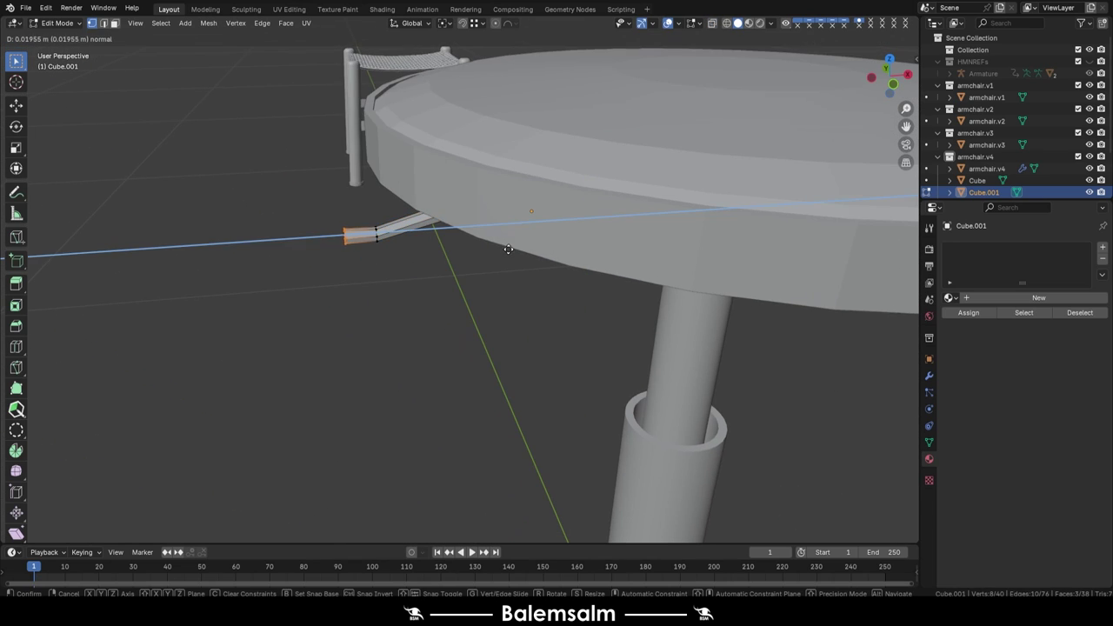
key(s)
key(y)
key(2)
key(Return)
- Extrude the widened tip outward into a flat paddle and leave Edit Mode
middle_drag(514, 303, 530, 220)
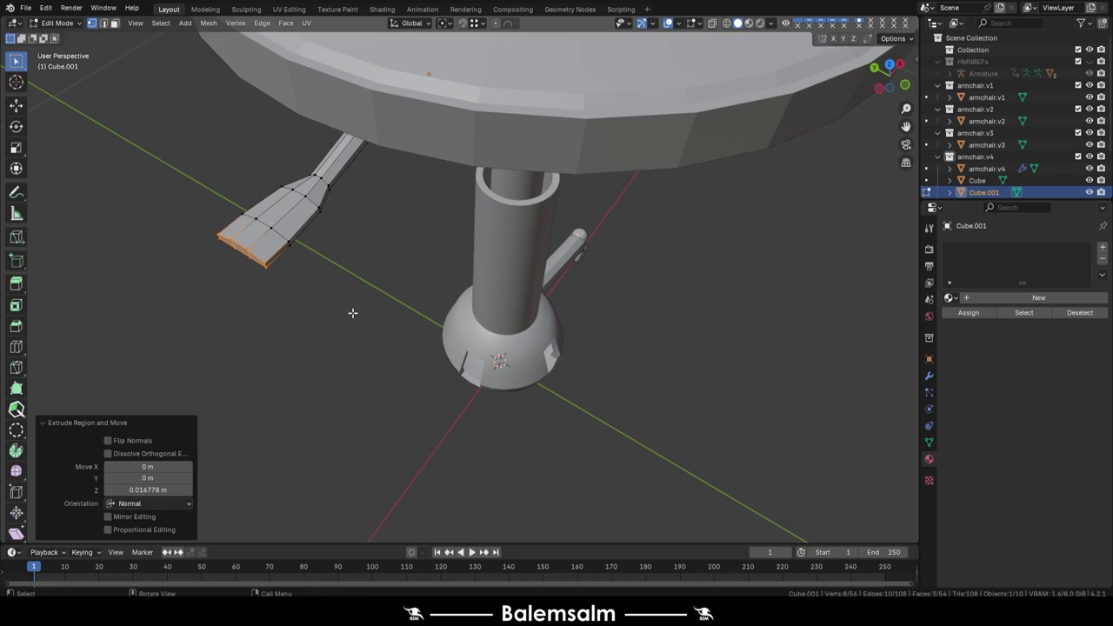
key(z)
click(315, 313)
key(Tab)
mouse_move(316, 313)
middle_down()
mouse_move(319, 256)
mouse_move(372, 275)
mouse_move(445, 201)
middle_up()
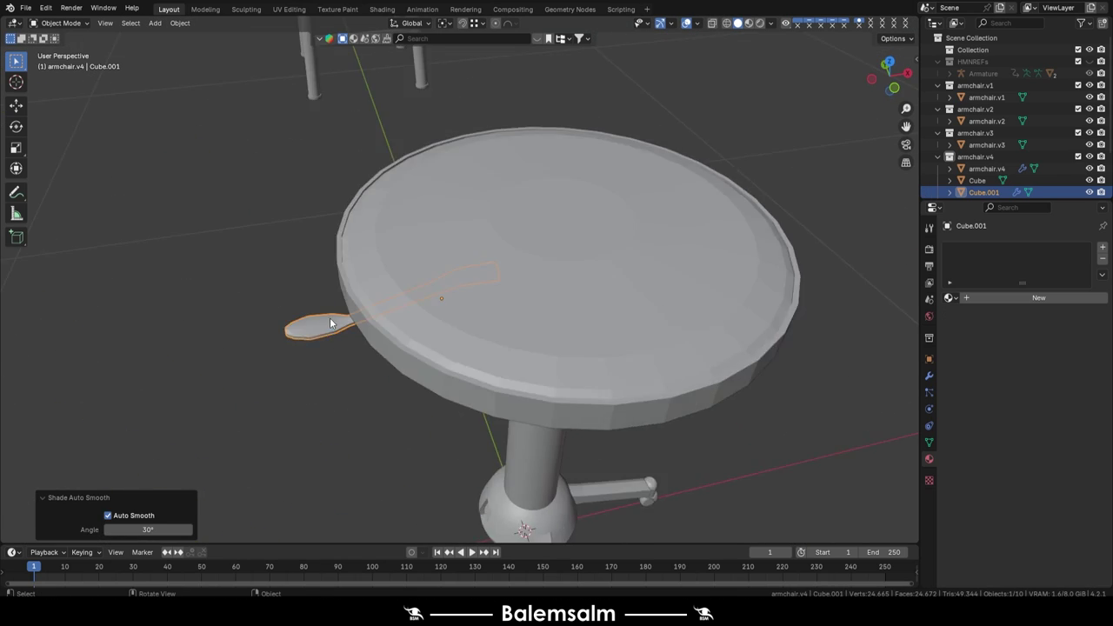
scroll(444, 201, down, 5)
- In Top Ortho, spin the base arm 270° with 3 steps to make four arms
scroll(507, 285, up, 5)
click(507, 285)
key(Tab)
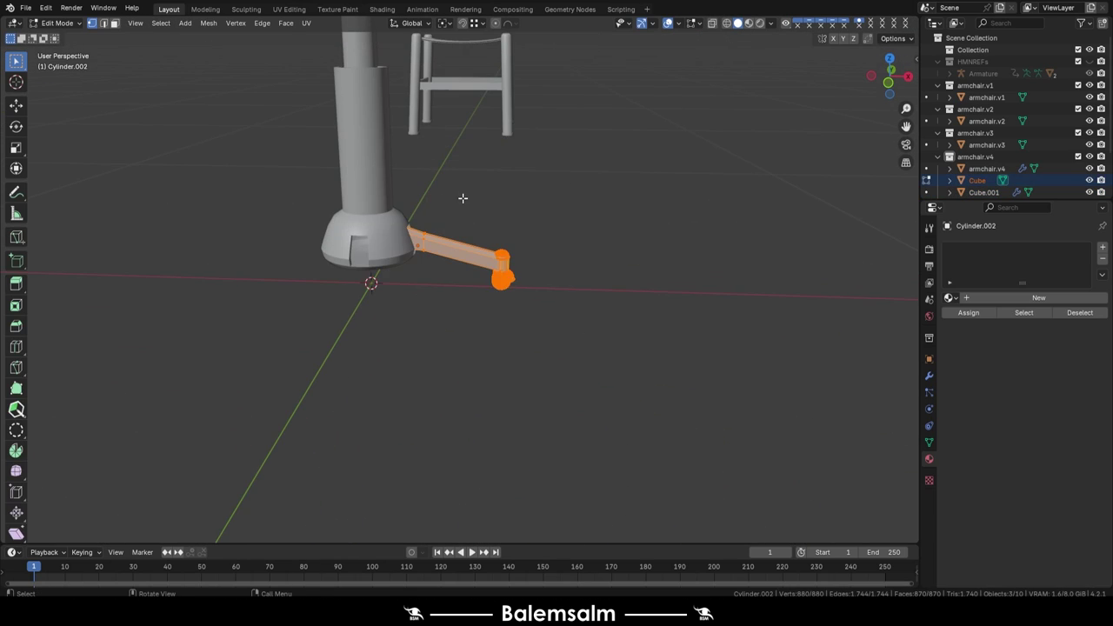
key(Tab)
scroll(497, 286, up, 2)
key(Tab)
key(KP_7)
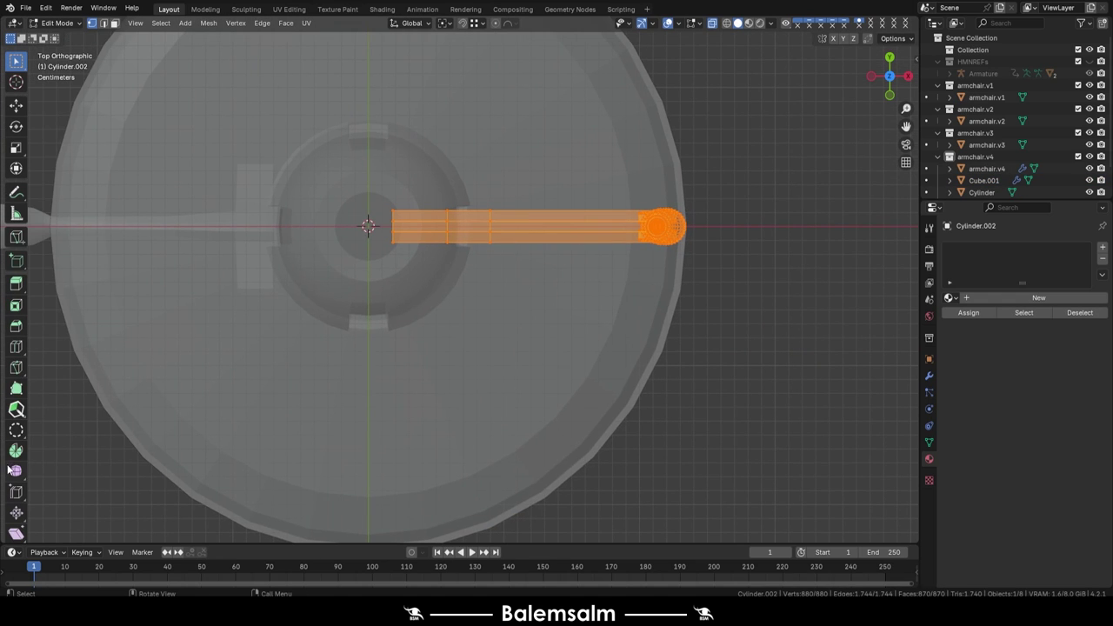
click(16, 451)
drag(268, 159, 376, 187)
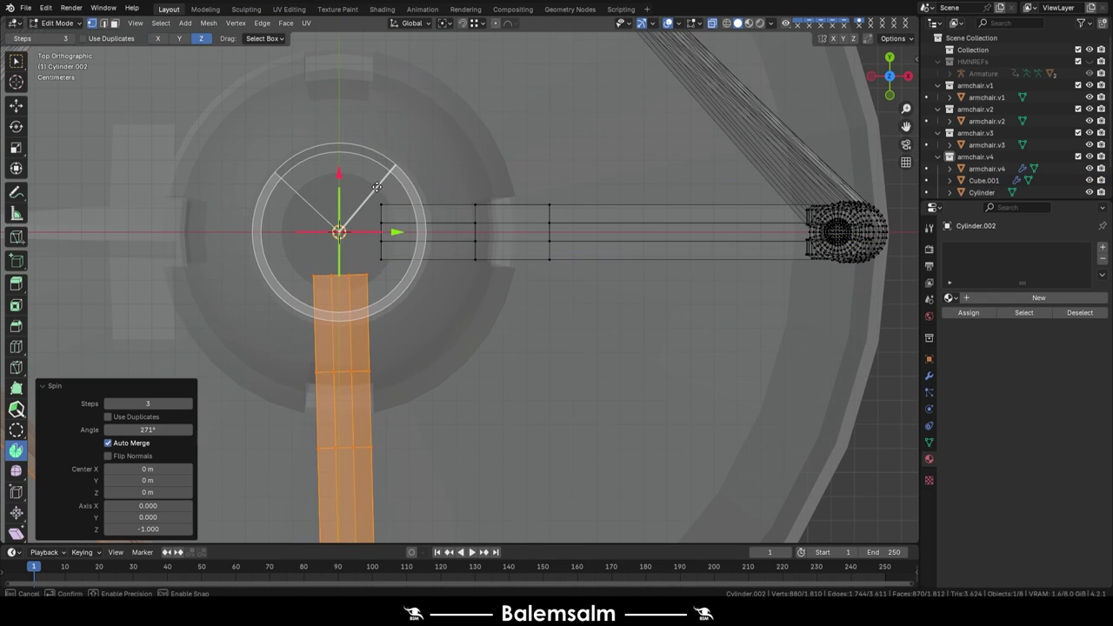
key(Return)
- Add loop cuts around the round seat's rim
scroll(435, 261, down, 3)
key(Tab)
scroll(611, 229, down, 3)
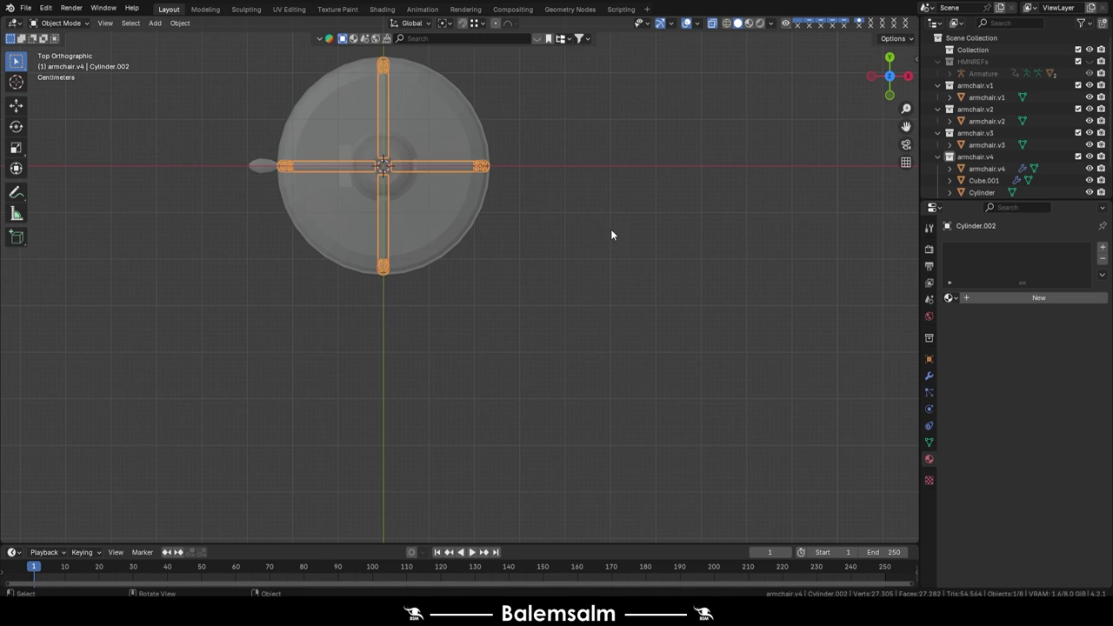
mouse_move(611, 229)
middle_down()
mouse_move(443, 138)
mouse_move(476, 174)
middle_up()
click(476, 174)
key(Tab)
key(ctrl+r)
click(572, 286)
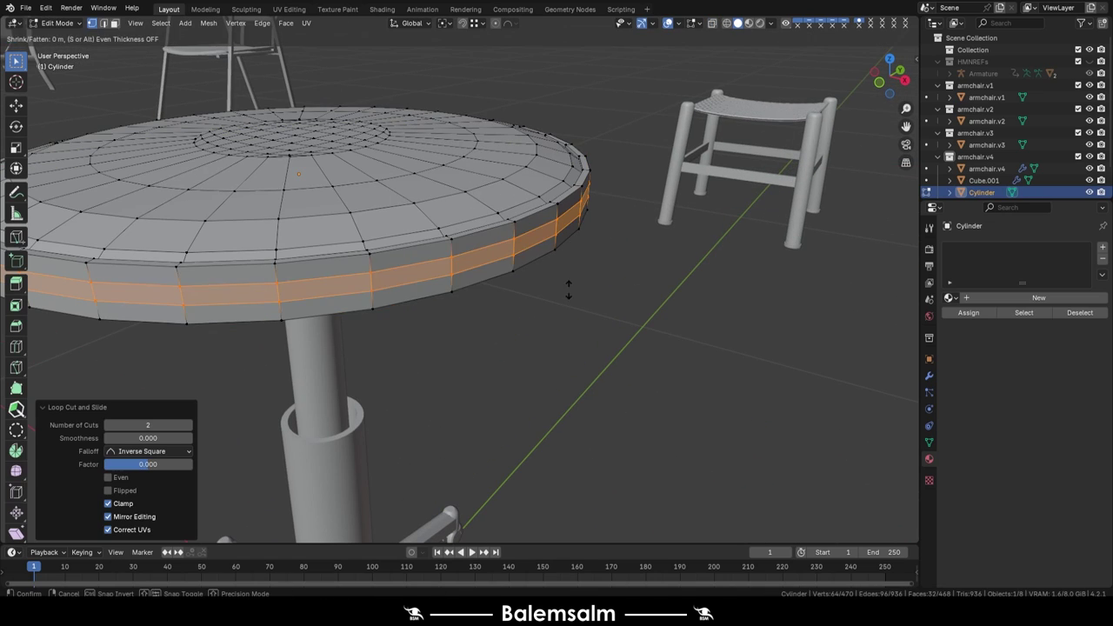
key(Tab)
- Apply Shade Auto Smooth to the seat and select the base parts together
scroll(501, 232, down, 4)
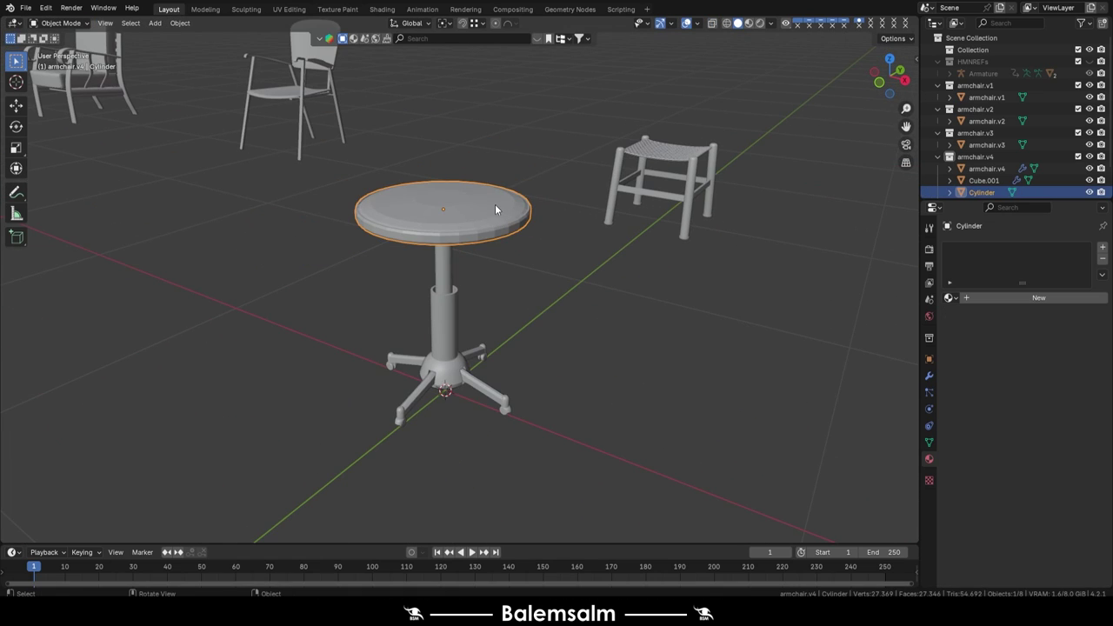
right_click(491, 218)
click(492, 217)
middle_drag(490, 211, 480, 215)
click(481, 215)
scroll(480, 215, up, 2)
shift+click(483, 251)
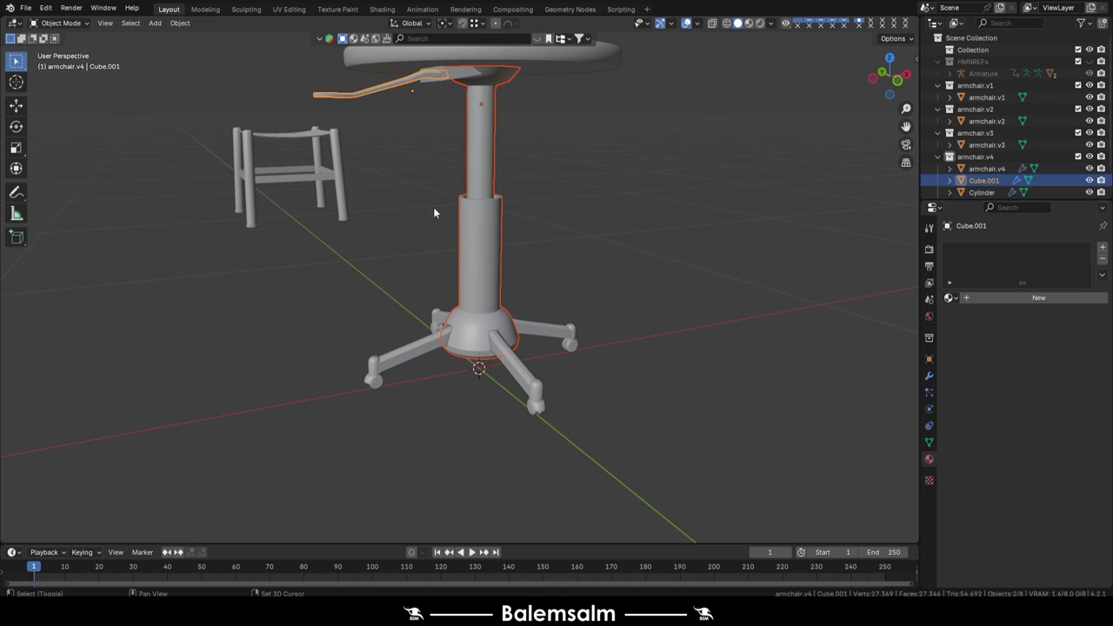
mouse_move(543, 257)
middle_down()
mouse_move(586, 183)
mouse_move(626, 174)
middle_up()
- Join the base parts and assign material 240909.armchair.v5.mat.01
key(ctrl+j)
click(950, 297)
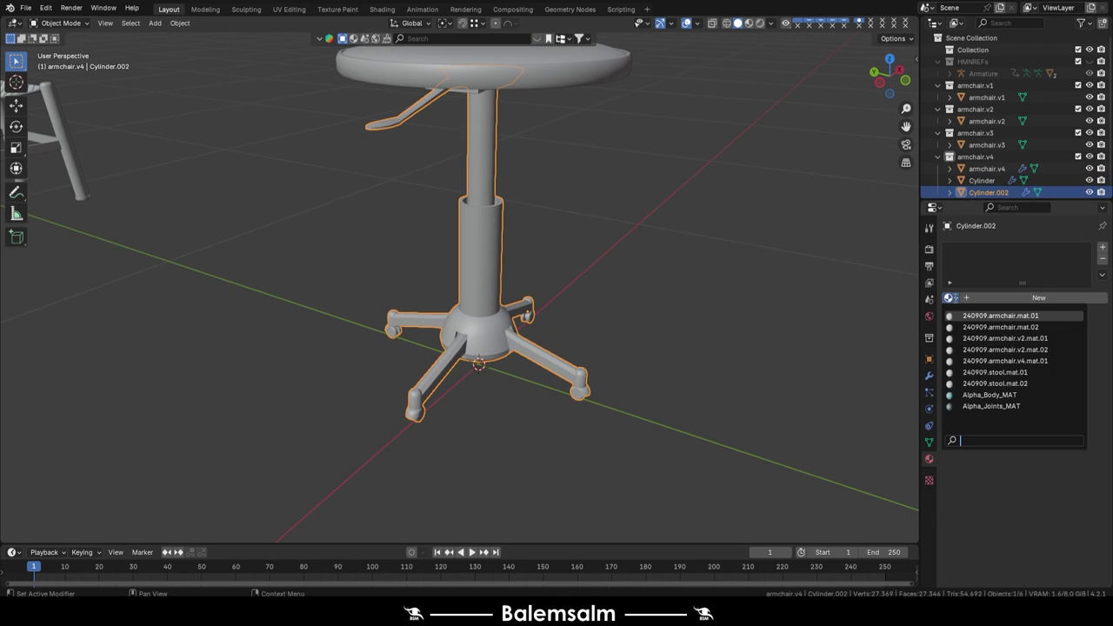
click(1006, 361)
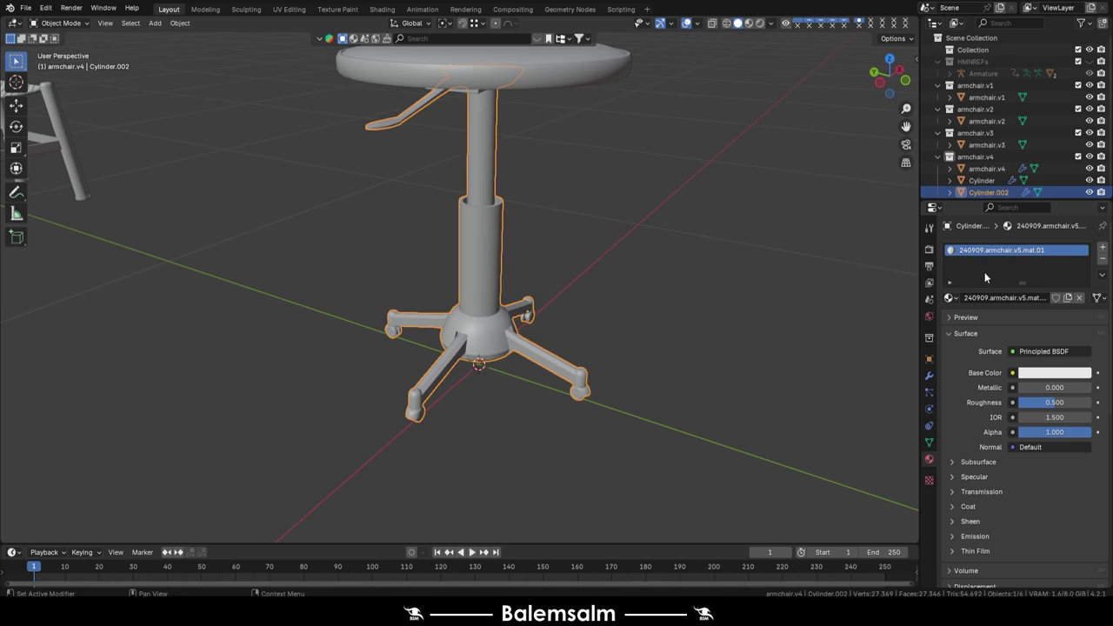
- Move the stool objects into a new armchair.v5 collection and give the seat a new material
key(m)
click(797, 415)
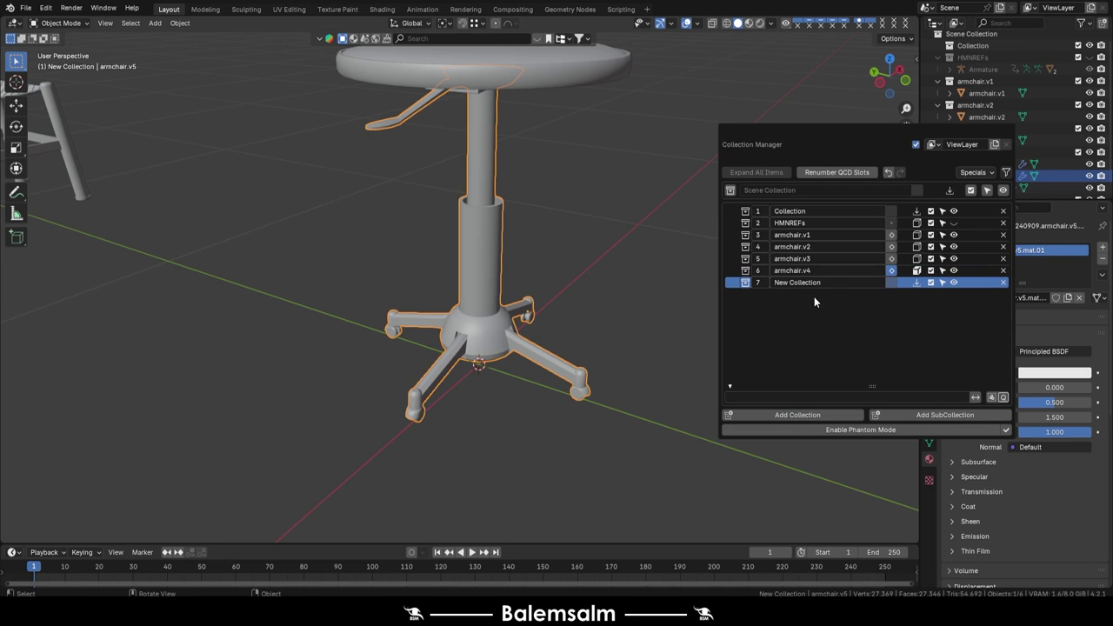
click(918, 283)
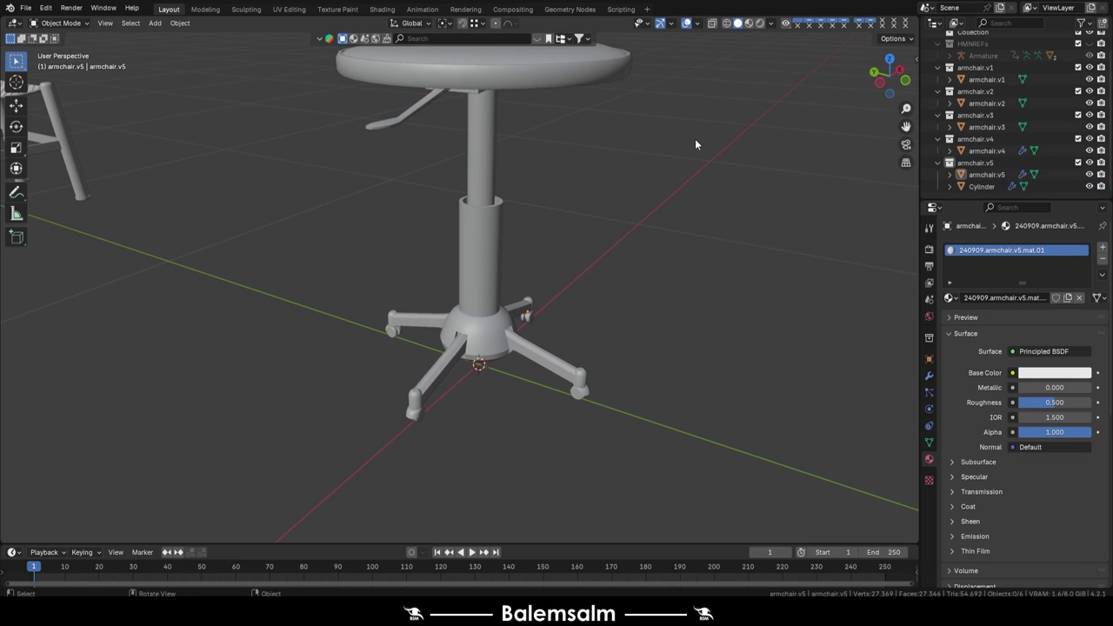
click(572, 73)
click(500, 203)
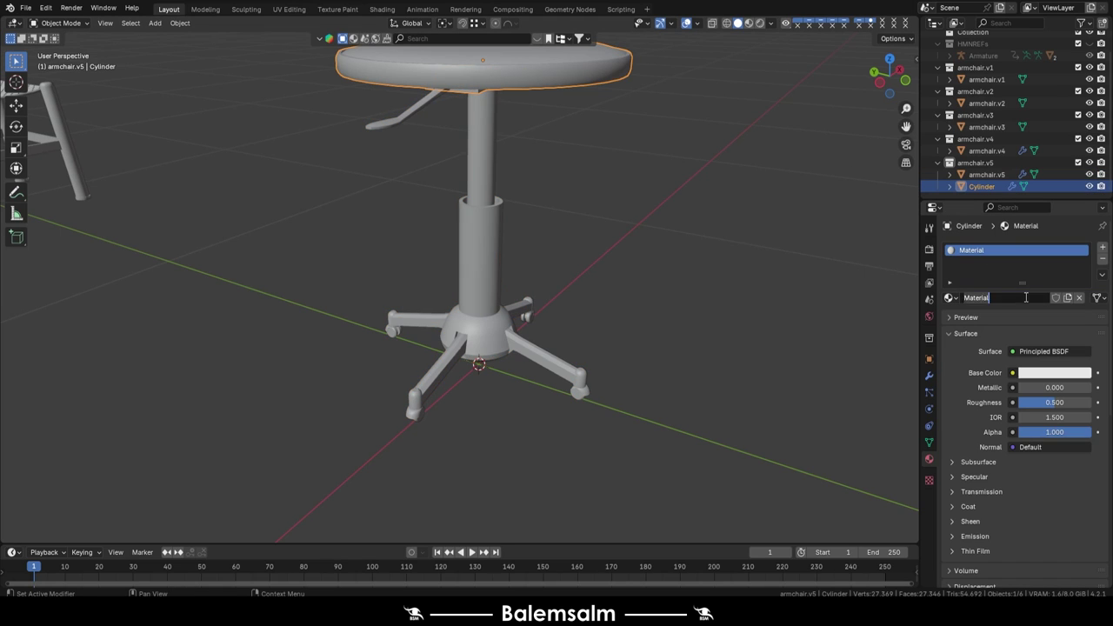
- Re-unwrap the stool mesh's UVs in the UV Editing workspace
click(289, 8)
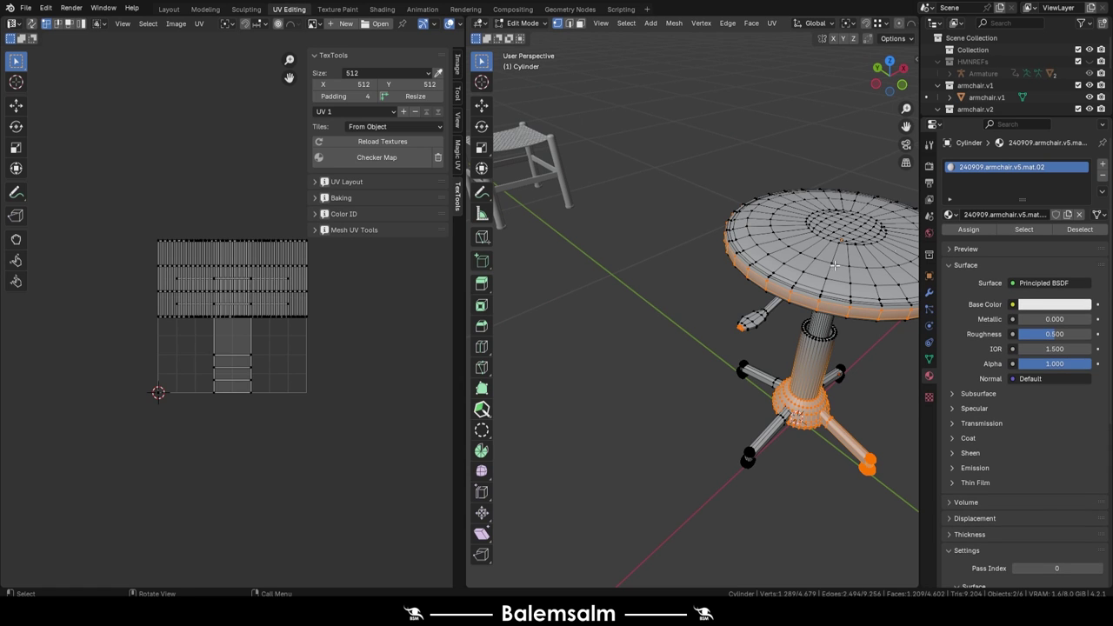
key(alt+a)
key(a)
key(alt+a)
key(a)
key(q)
click(696, 241)
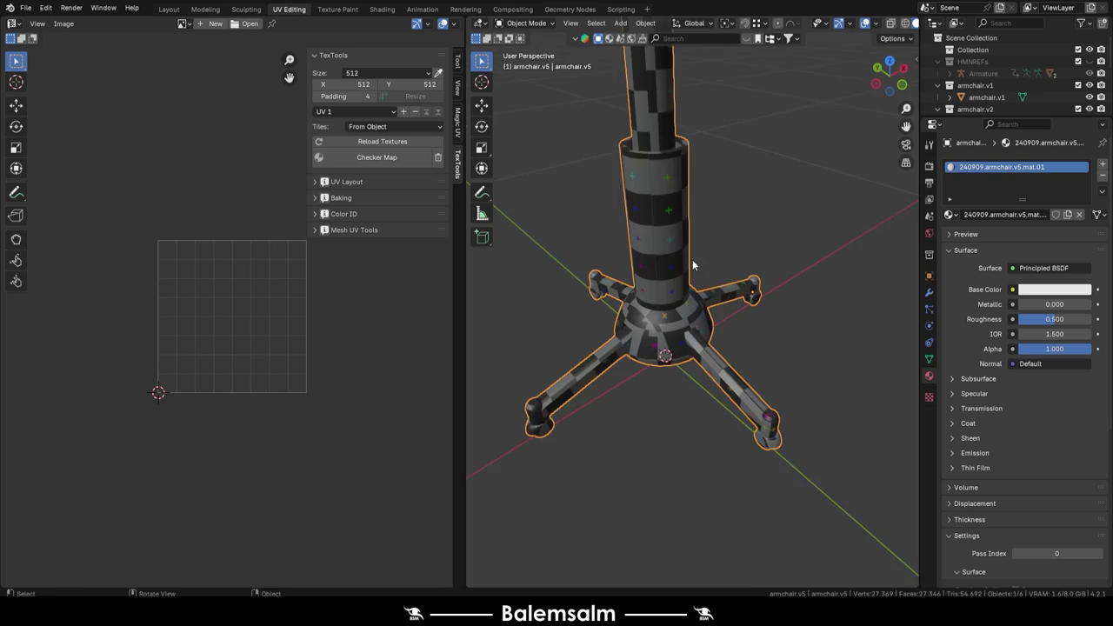
key(alt+a)
mouse_move(605, 180)
middle_down()
mouse_move(578, 200)
mouse_move(609, 174)
middle_up()
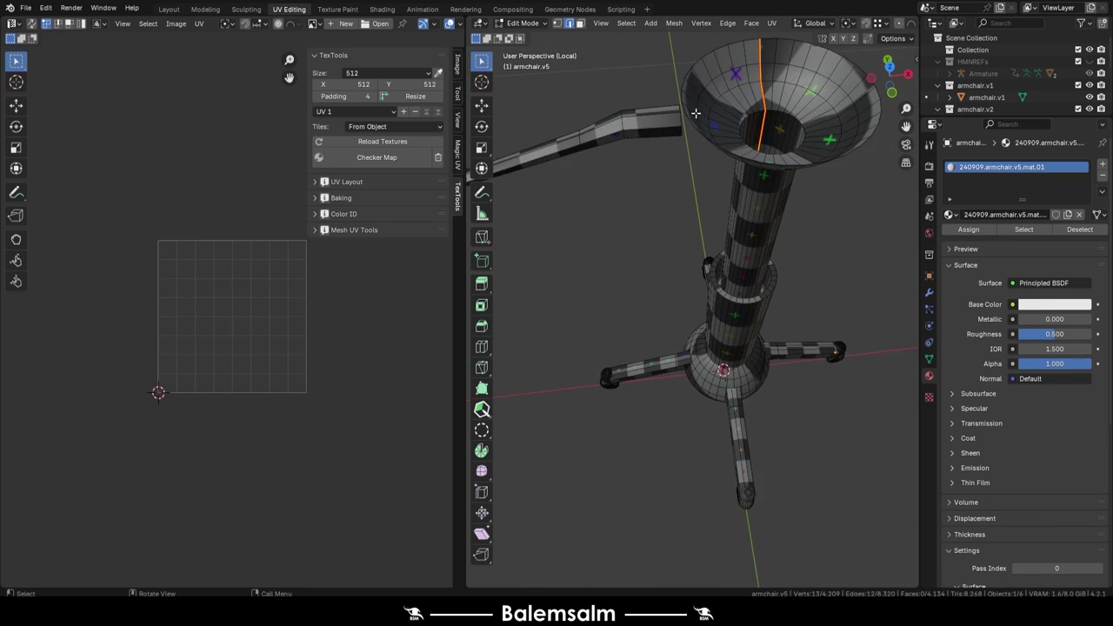
- Isolate the round tabletop, check its mesh from below in Edit Mode, then exit local view
key(Tab)
middle_drag(679, 174, 723, 191)
key(KP_Divide)
click(696, 77)
key(KP_Divide)
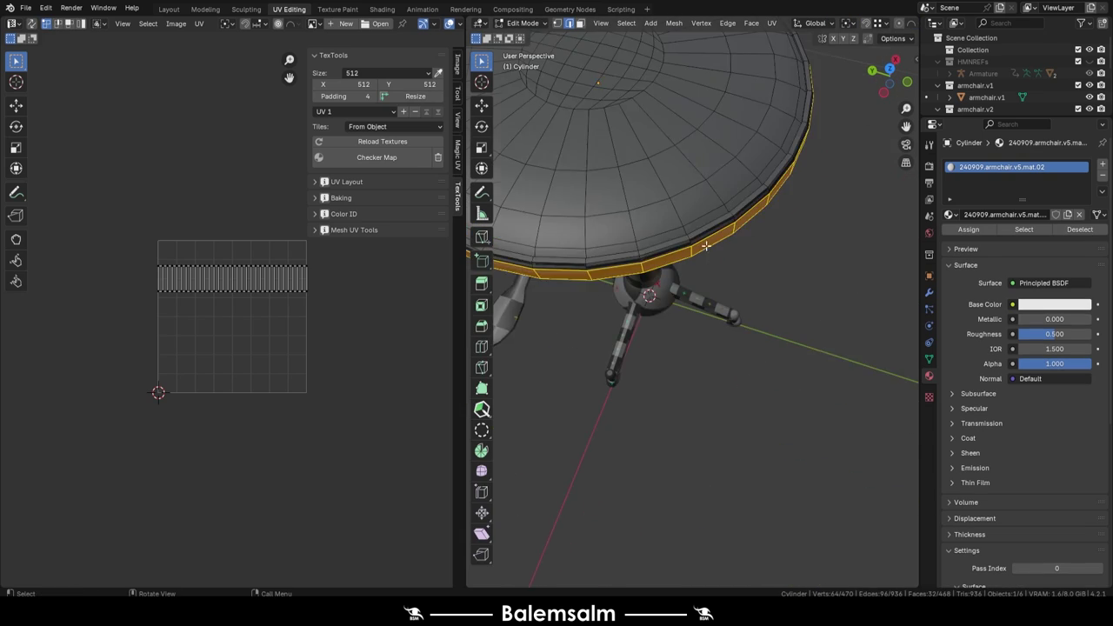
key(Tab)
middle_drag(661, 261, 703, 187)
key(Tab)
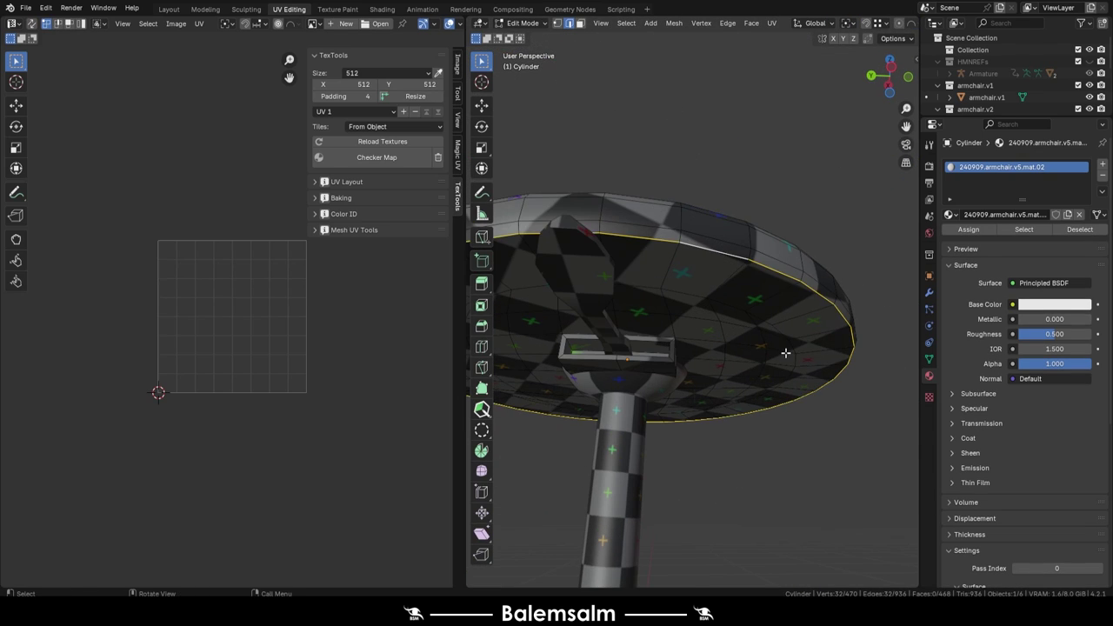
key(KP_Divide)
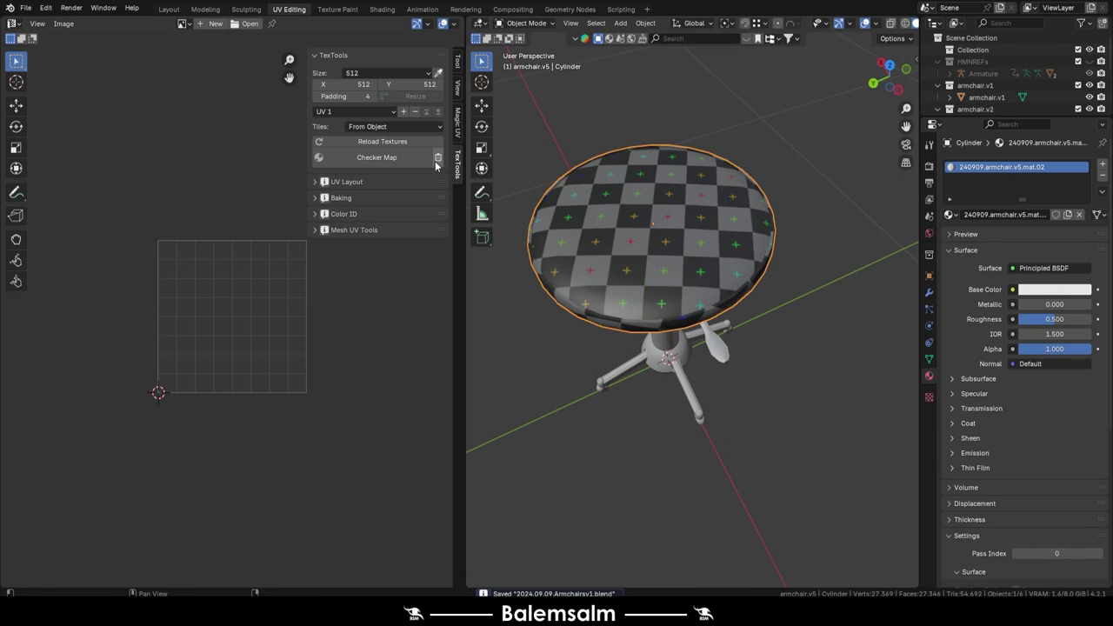
- Remove the TexTools checker map, join the tabletop into armchair.v5, and save
click(438, 159)
key(ctrl+j)
scroll(729, 268, down, 3)
key(ctrl+s)
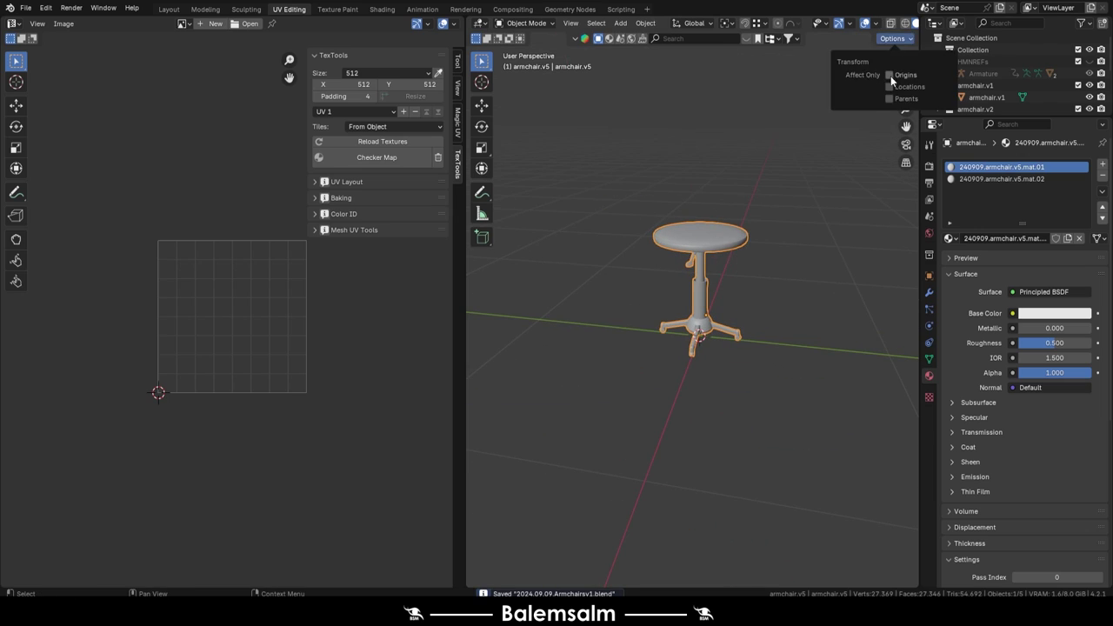
- Set the armchair.v5 side table's origin, then deselect it
scroll(748, 259, up, 3)
right_click(635, 218)
click(756, 261)
click(762, 344)
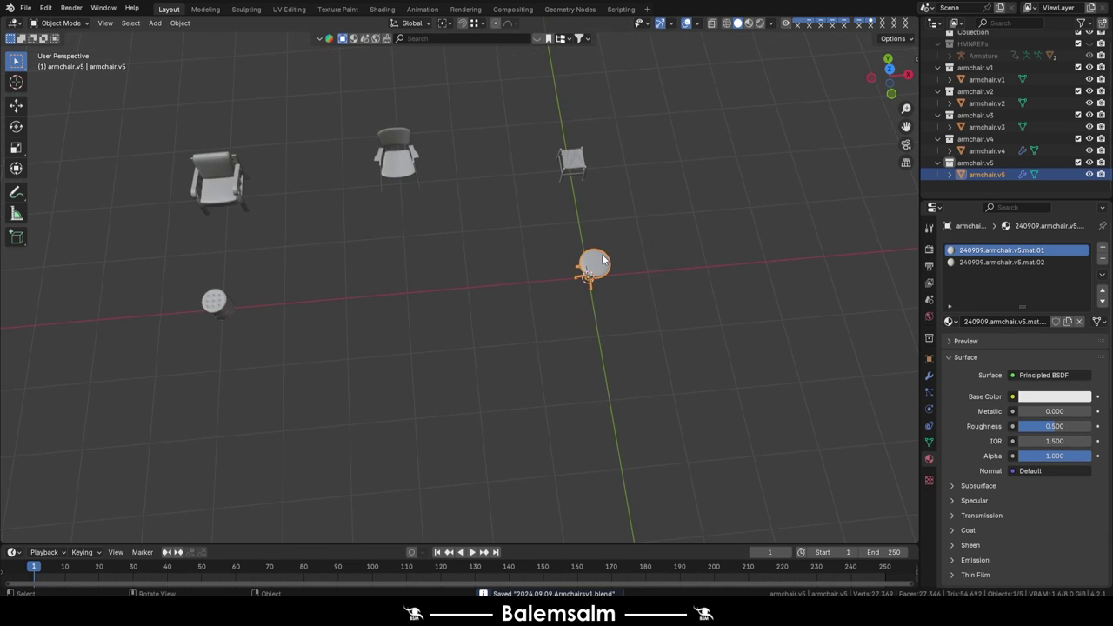
- In Top view, move the side table along negative Y into the row beside the stool, and save
key(KP_7)
key(g)
key(y)
key(minus)
key(Return)
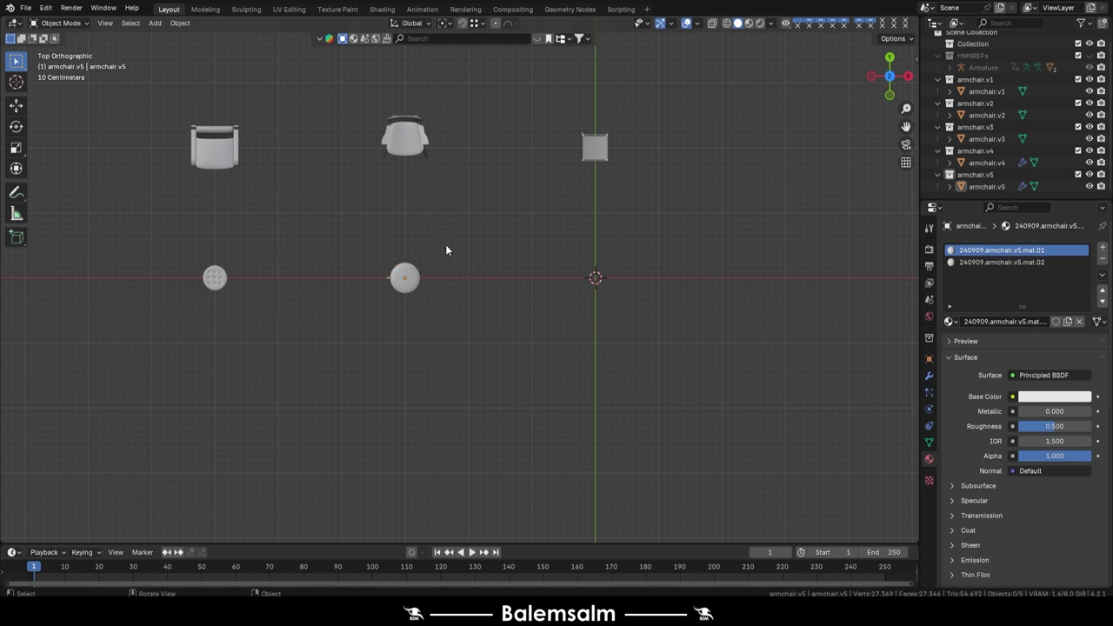
mouse_move(445, 245)
middle_down()
mouse_move(395, 210)
mouse_move(527, 260)
middle_up()
key(ctrl+s)
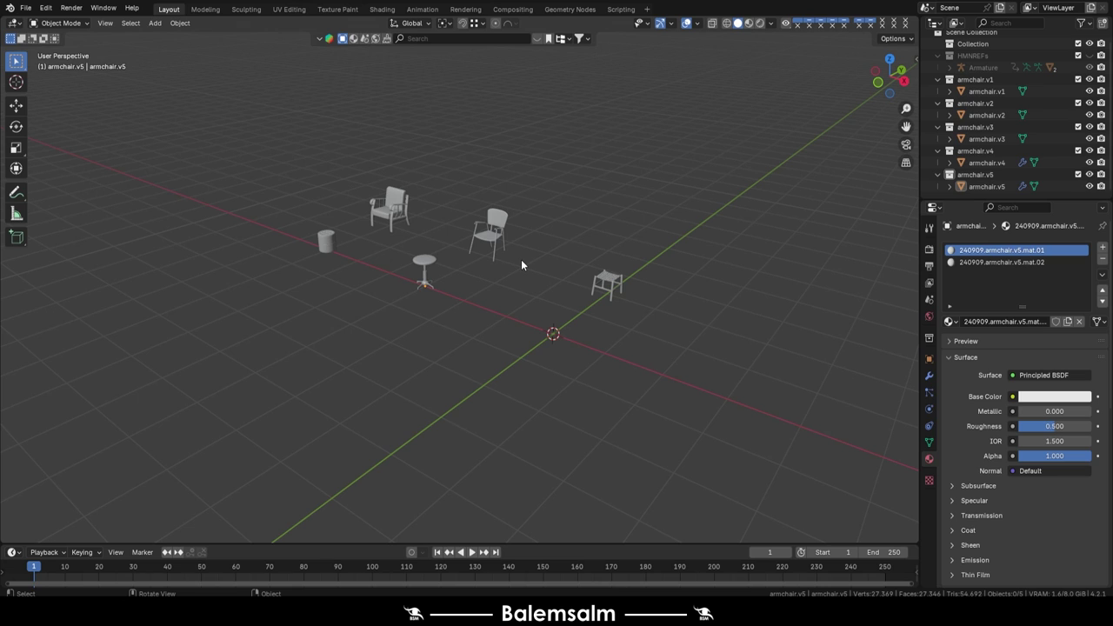
- Unhide the HMNREFs seated human reference figure
scroll(521, 260, up, 2)
mouse_move(535, 292)
middle_down()
mouse_move(506, 136)
mouse_move(558, 170)
mouse_move(460, 201)
mouse_move(539, 236)
mouse_move(561, 179)
middle_up()
key(alt+h)
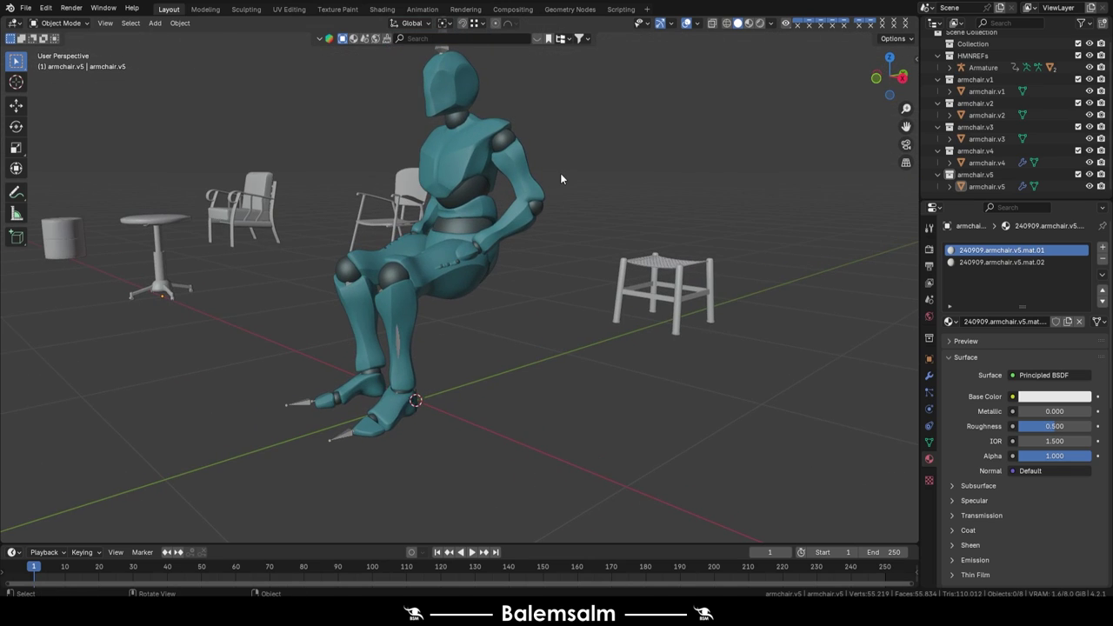
- Add a cube, flatten it along Z, and raise it under the figure's hips as a seat slab
key(shift+a)
click(630, 247)
key(Tab)
key(KP_3)
key(s)
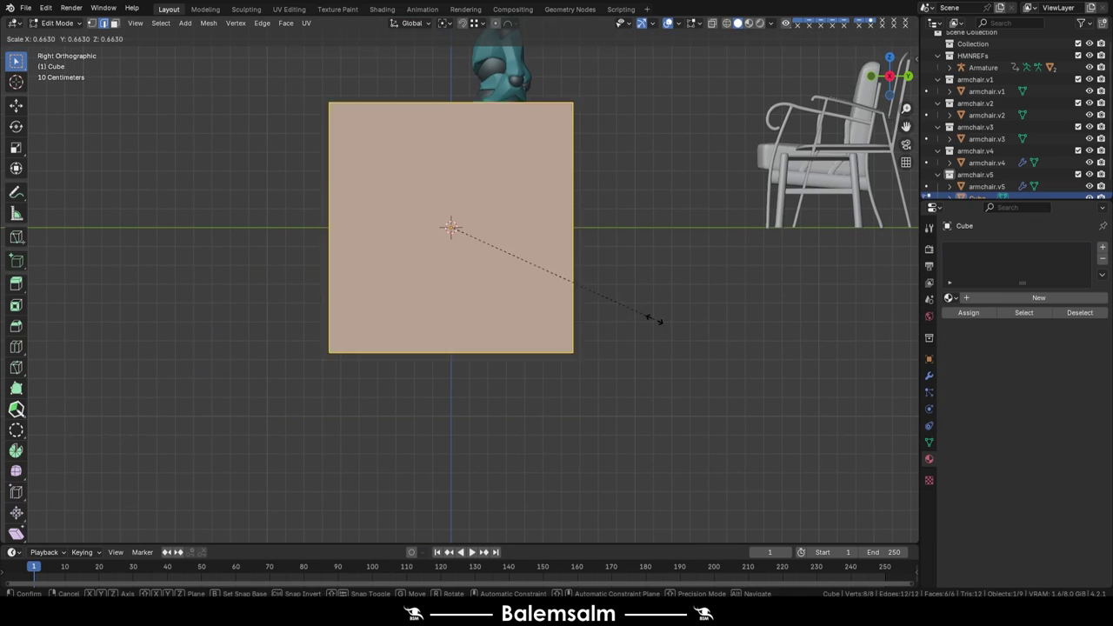
key(z)
click(654, 320)
scroll(513, 283, up, 3)
key(g)
key(z)
click(494, 229)
- Narrow the seat slab along X, deepen it along Y, and slide it under the seated figure
scroll(738, 323, up, 2)
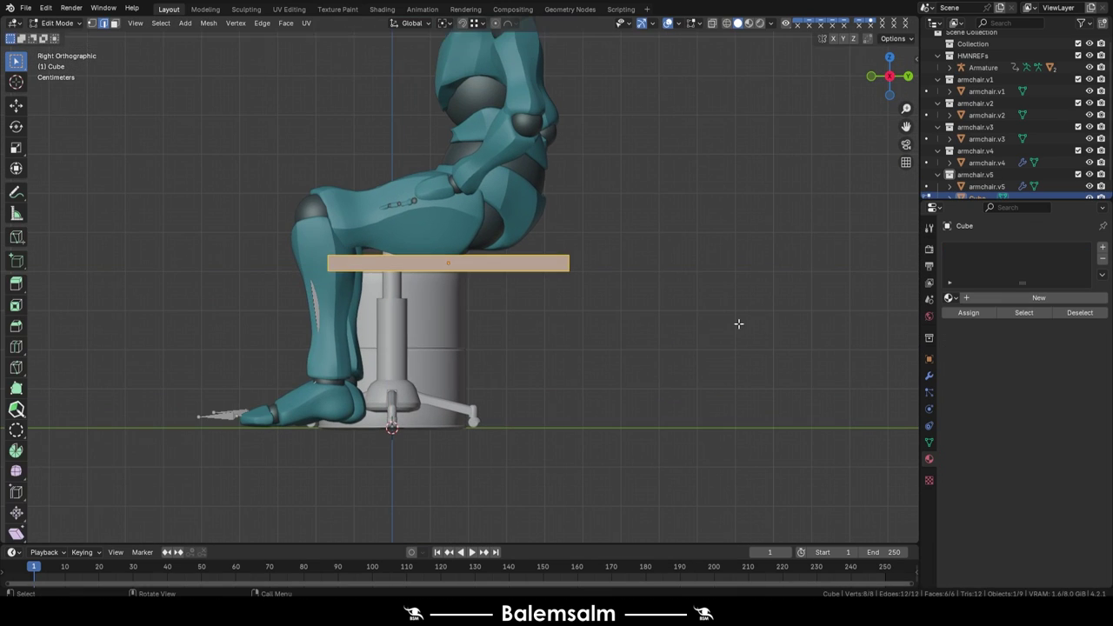
key(s)
click(587, 275)
key(s)
key(x)
click(526, 271)
middle_drag(526, 271, 515, 265)
key(KP_7)
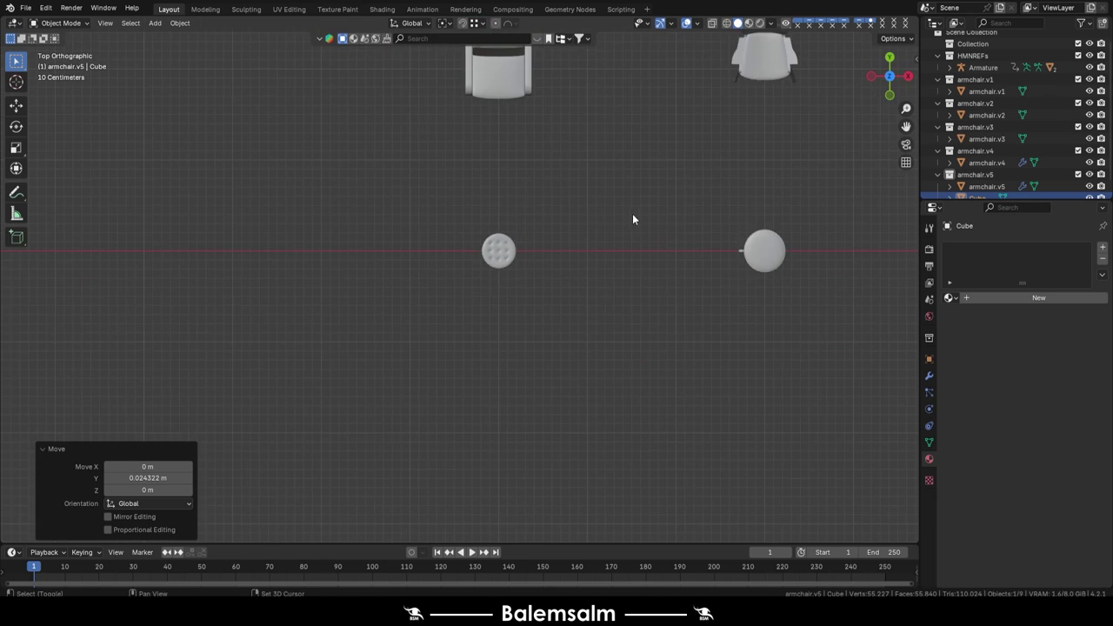
scroll(600, 213, up, 3)
key(s)
key(y)
click(522, 257)
key(Tab)
key(g)
key(y)
click(513, 250)
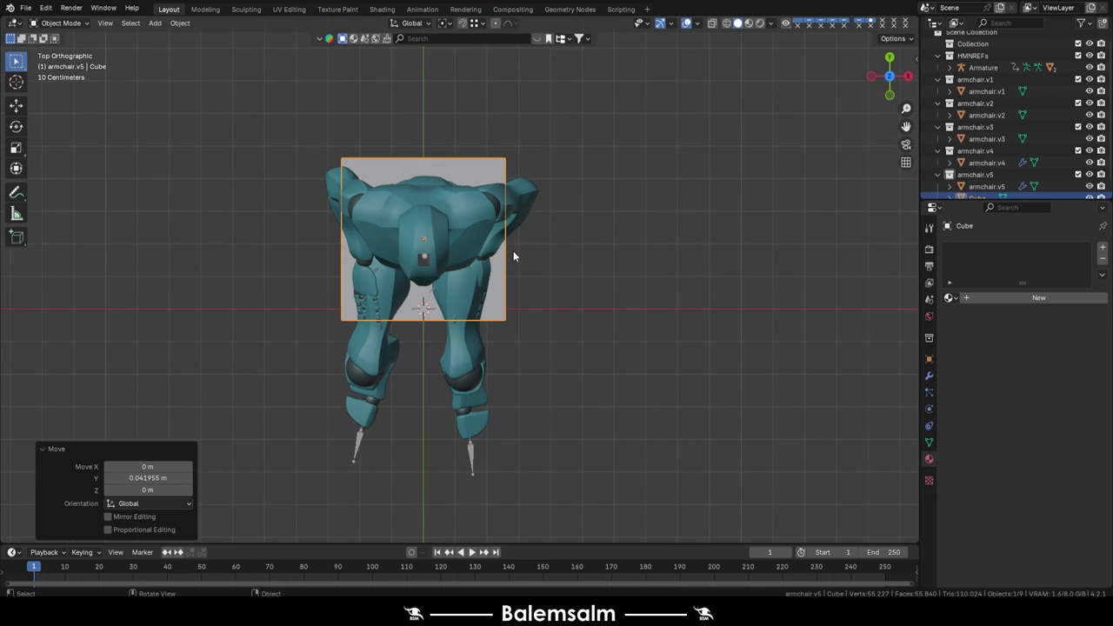
middle_drag(514, 256, 308, 131)
- Scale the backrest panel to its new height and add loop cuts across it
key(KP_3)
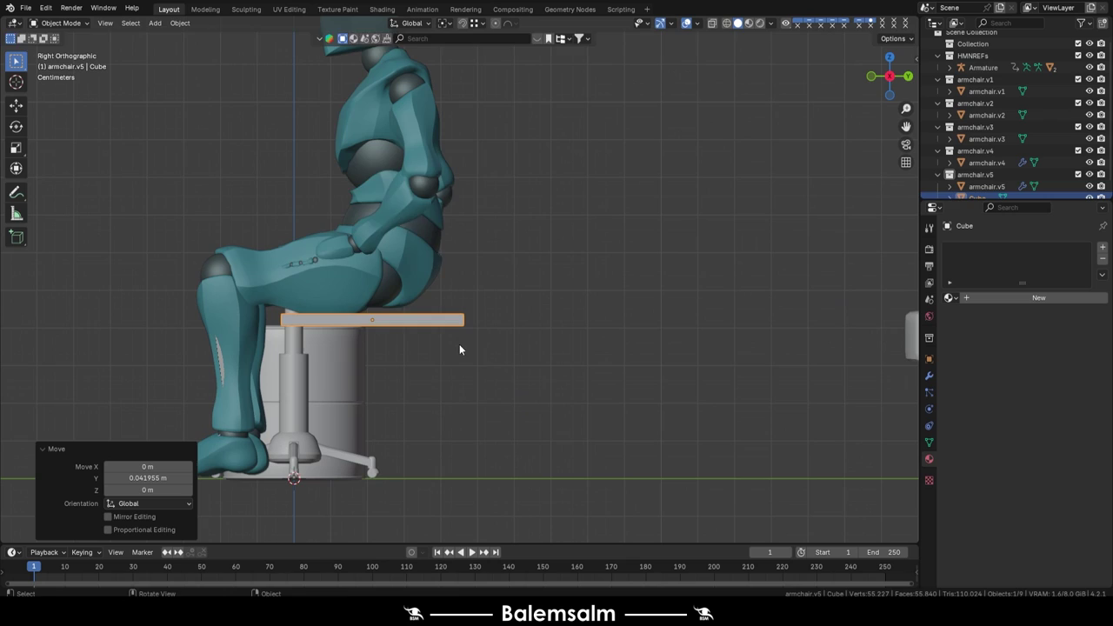
key(Tab)
key(s)
key(z)
key(z)
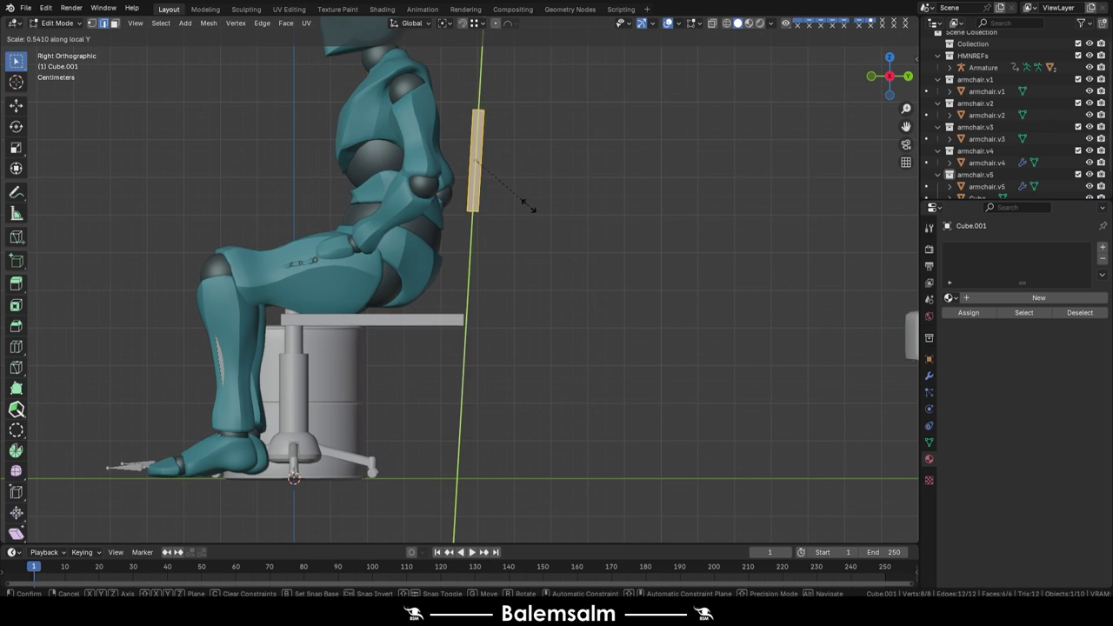
click(528, 205)
mouse_move(528, 206)
middle_down()
mouse_move(409, 174)
mouse_move(384, 241)
middle_up()
key(ctrl+r)
click(409, 174)
- Curve the backrest with proportional editing, tilt it back about 10°, and move it down
key(shift+o)
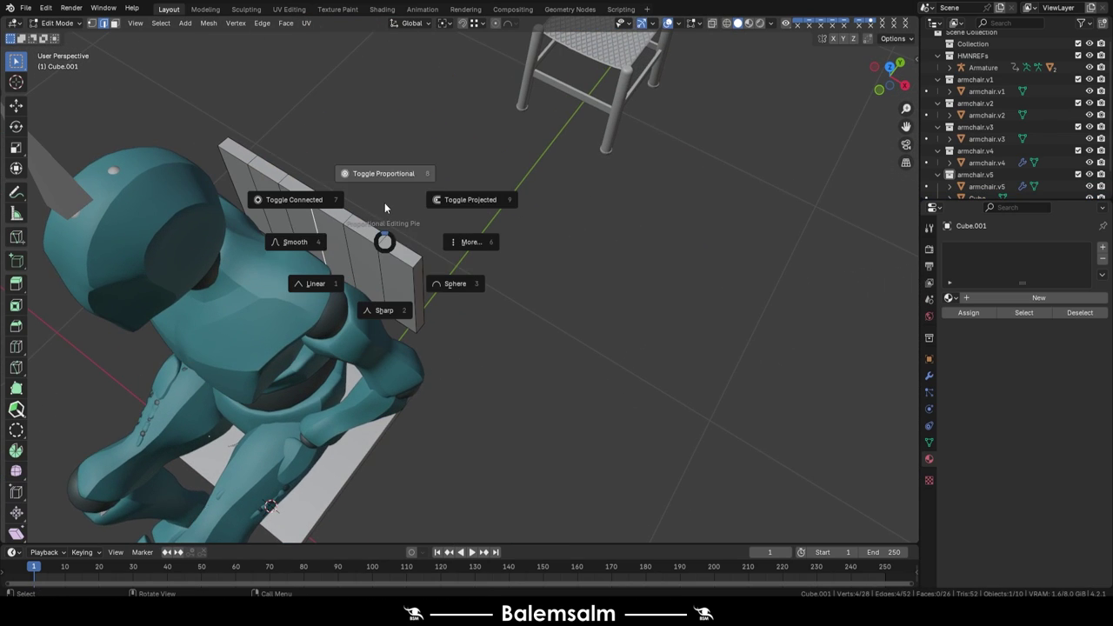
click(510, 22)
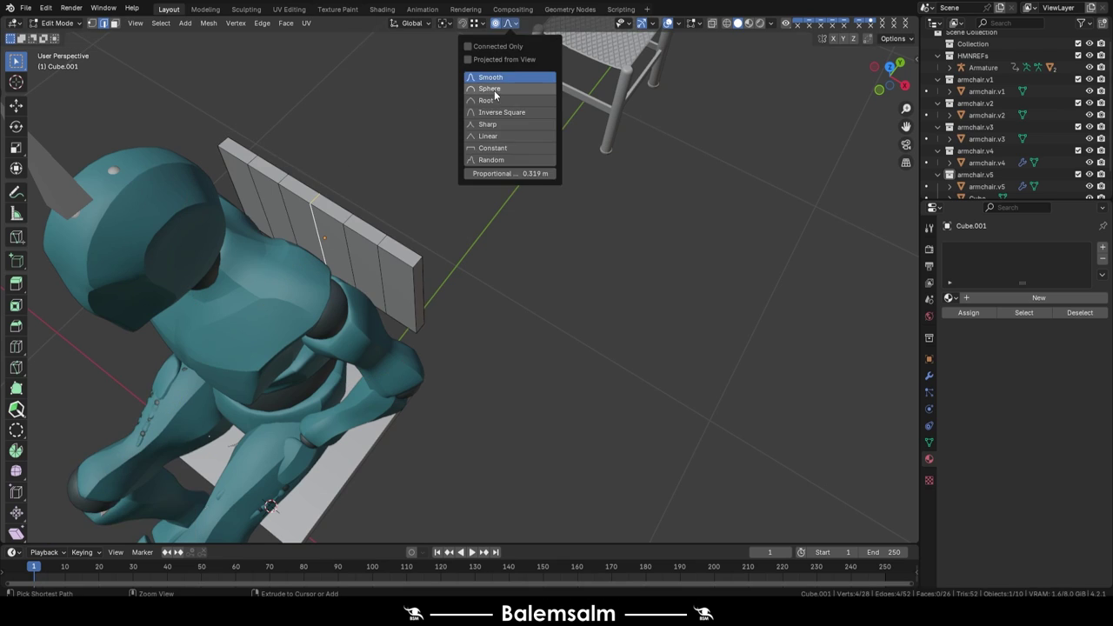
key(g)
key(y)
key(Tab)
key(grave)
click(455, 170)
key(ctrl+z)
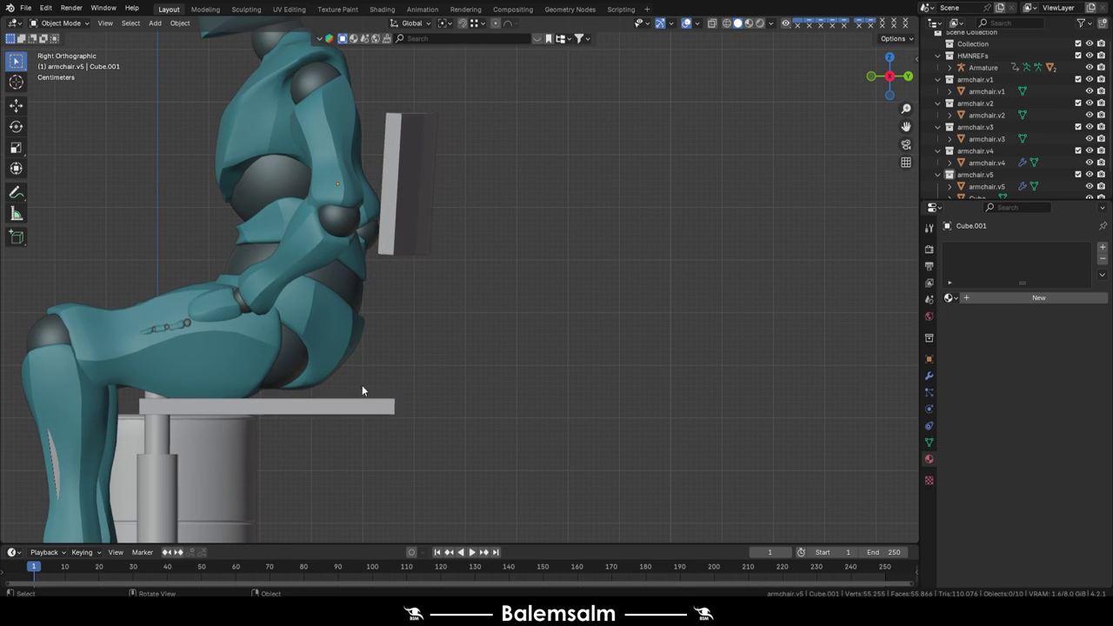
key(r)
click(434, 237)
key(g)
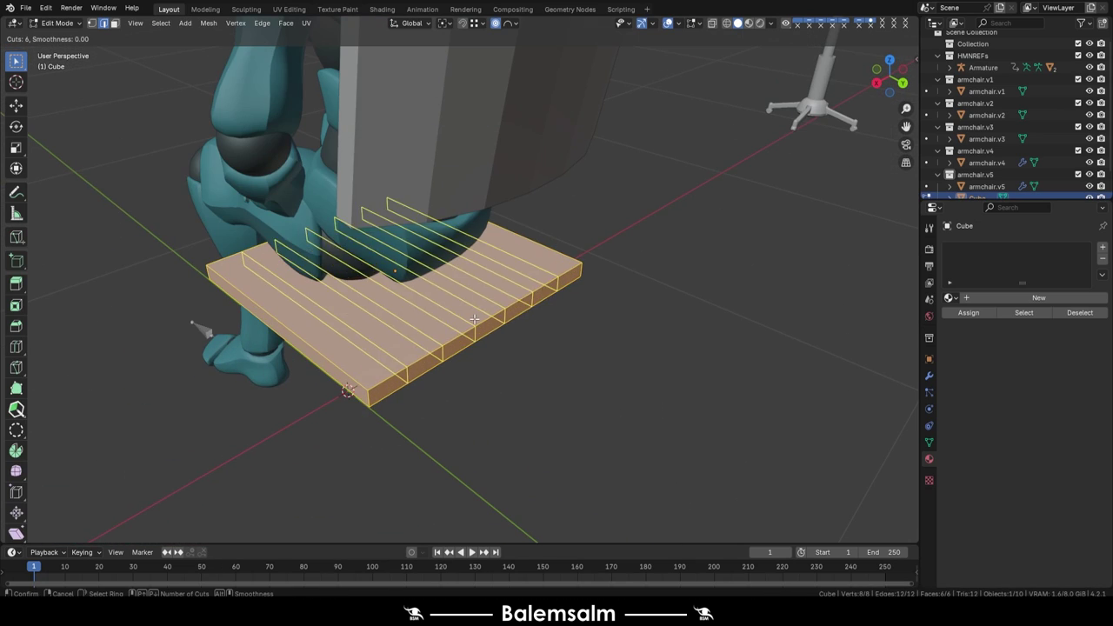
- Add a Subdivision modifier to the backrest and insert an extra edge loop
middle_drag(501, 277, 550, 293)
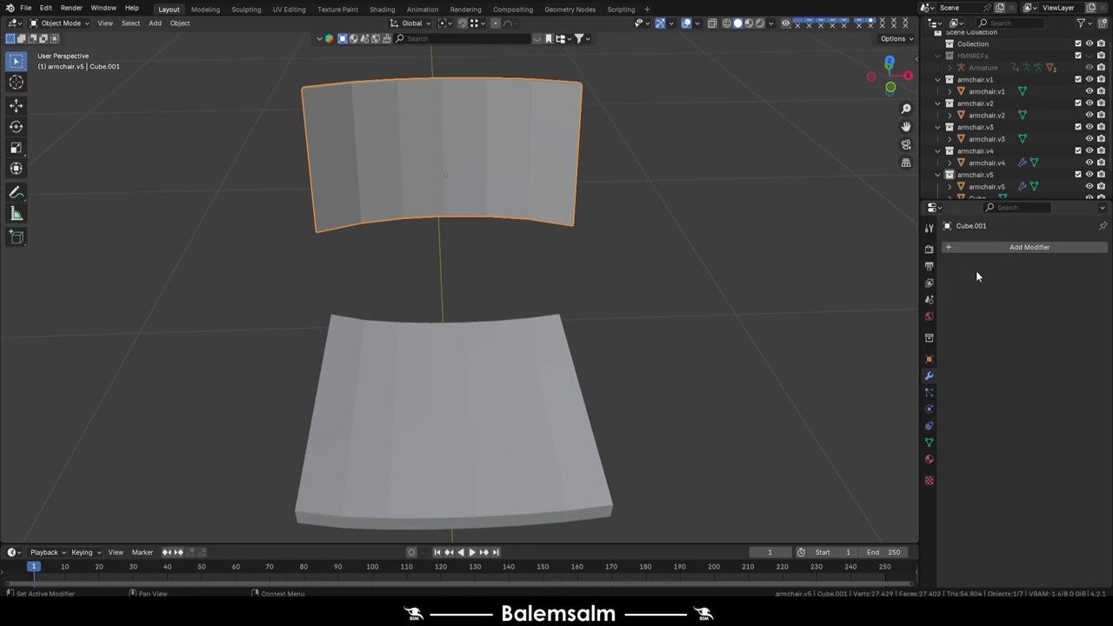
click(850, 402)
key(Tab)
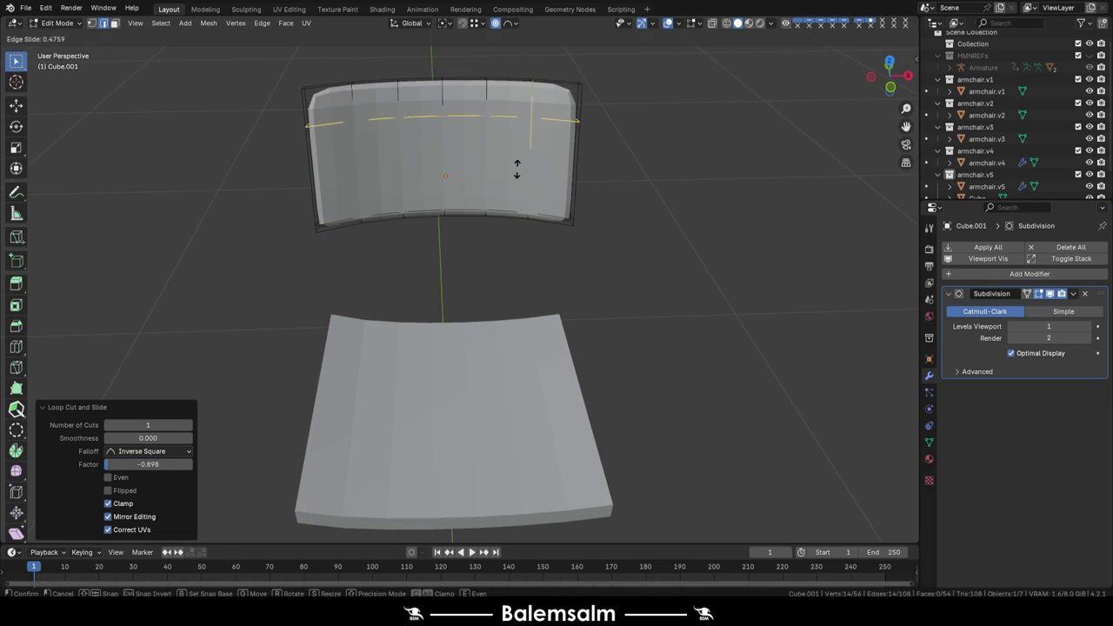
click(517, 169)
middle_drag(517, 169, 449, 170)
key(ctrl+r)
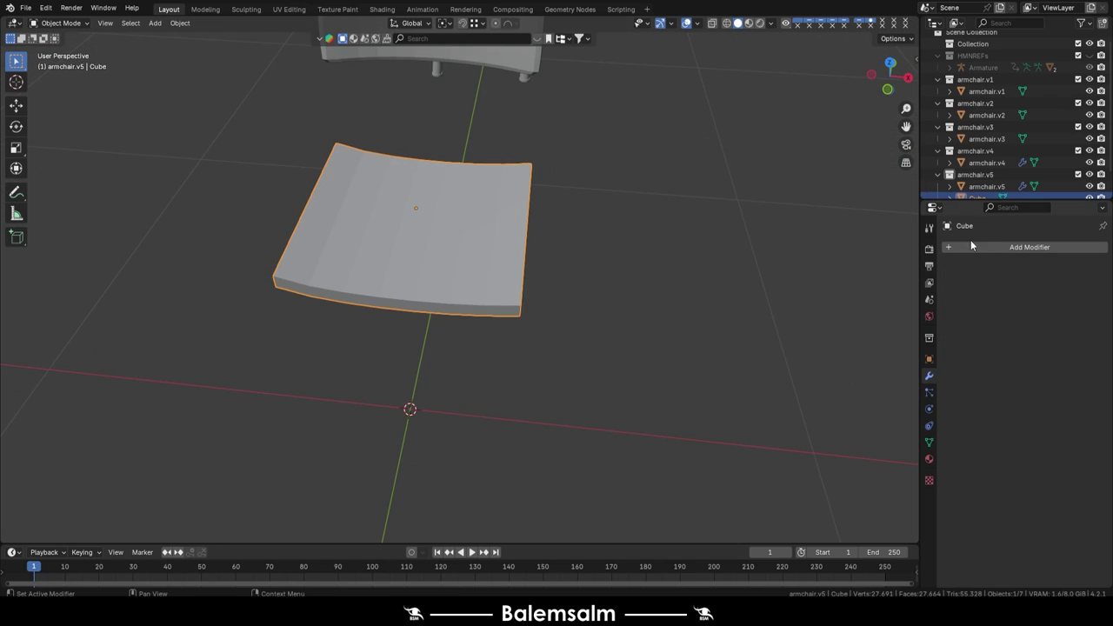
- Add a Subdivision modifier to the seat and scale its edges to round the cushion
click(1042, 399)
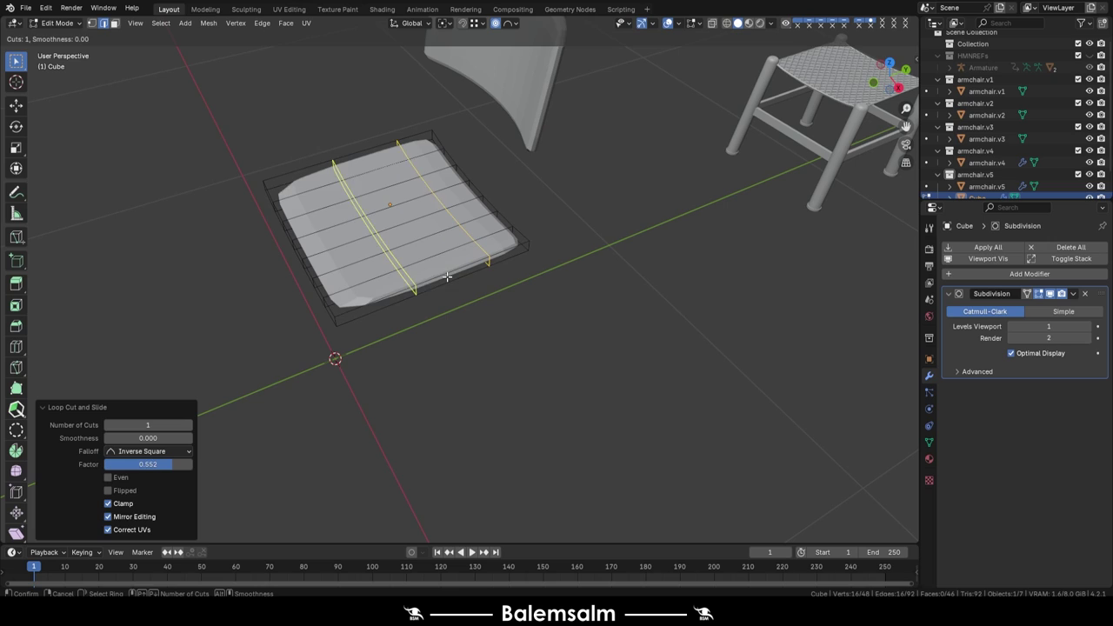
middle_drag(477, 175, 571, 240)
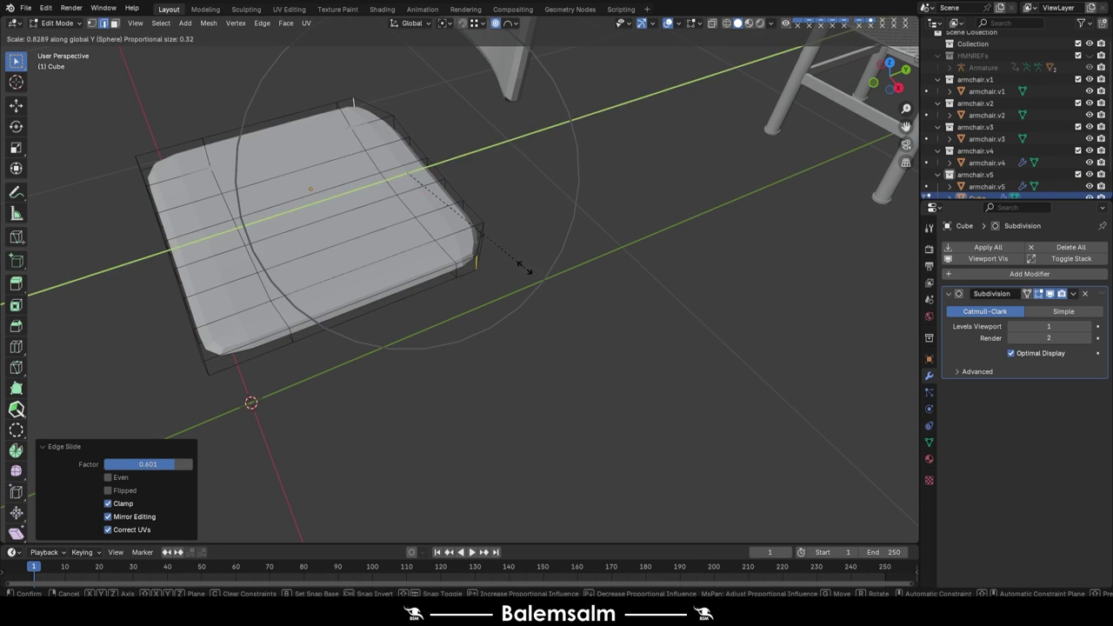
key(o)
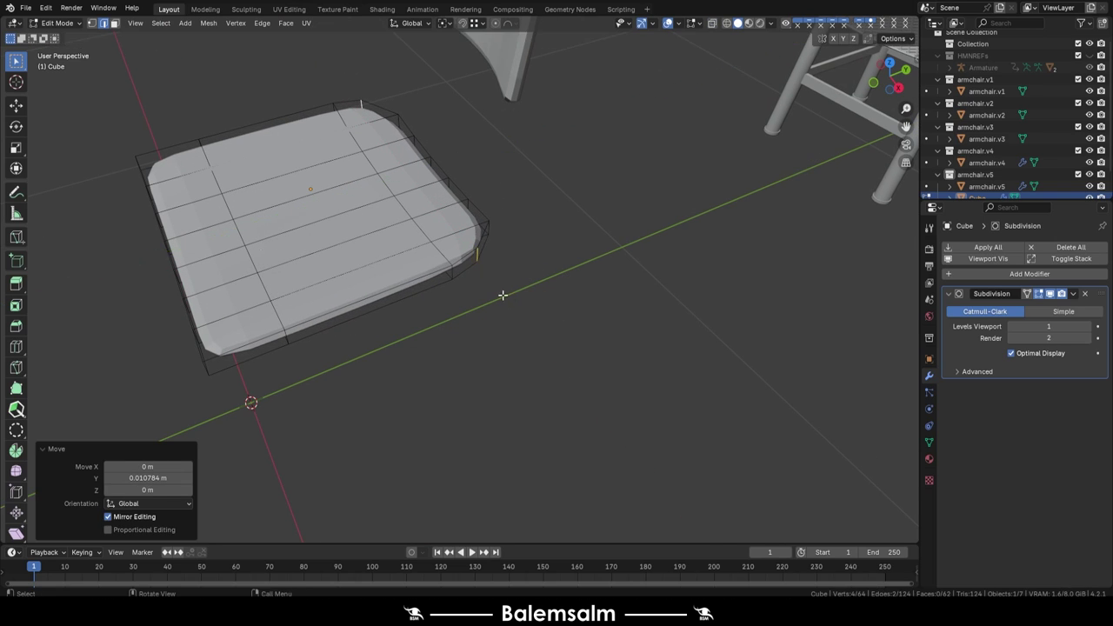
middle_drag(503, 295, 324, 351)
click(323, 351)
key(Tab)
middle_drag(398, 306, 488, 190)
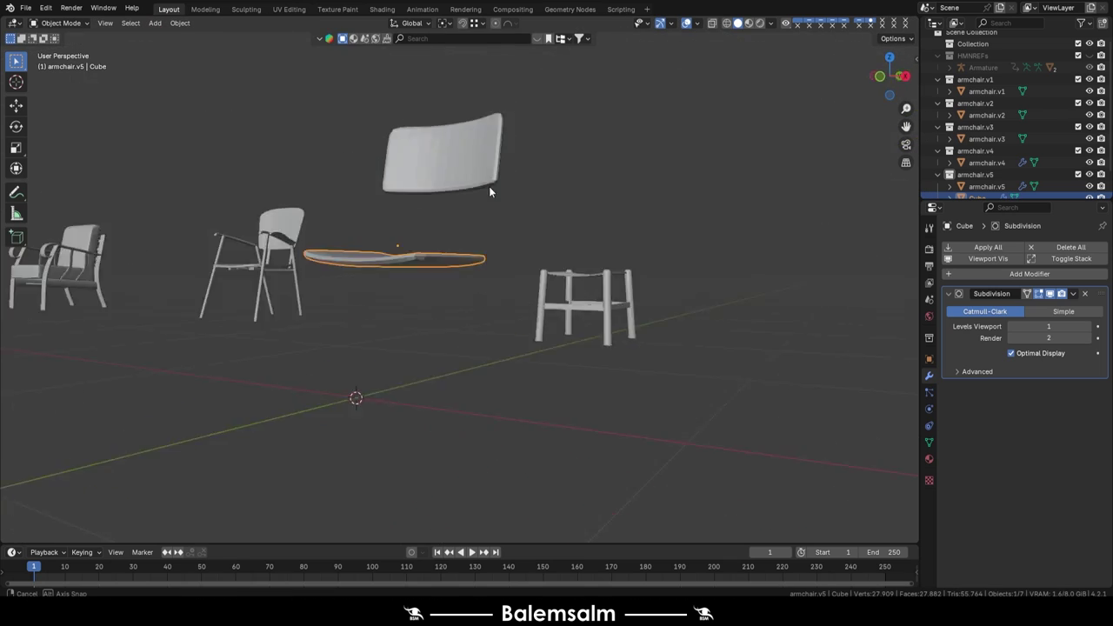
mouse_move(472, 257)
middle_down()
mouse_move(315, 164)
mouse_move(374, 114)
mouse_move(488, 222)
mouse_move(204, 235)
mouse_move(400, 197)
mouse_move(431, 213)
mouse_move(489, 194)
mouse_move(459, 253)
middle_up()
- Select the backrest, then the seat cushion, to review both pieces
click(374, 113)
click(433, 218)
scroll(433, 218, up, 5)
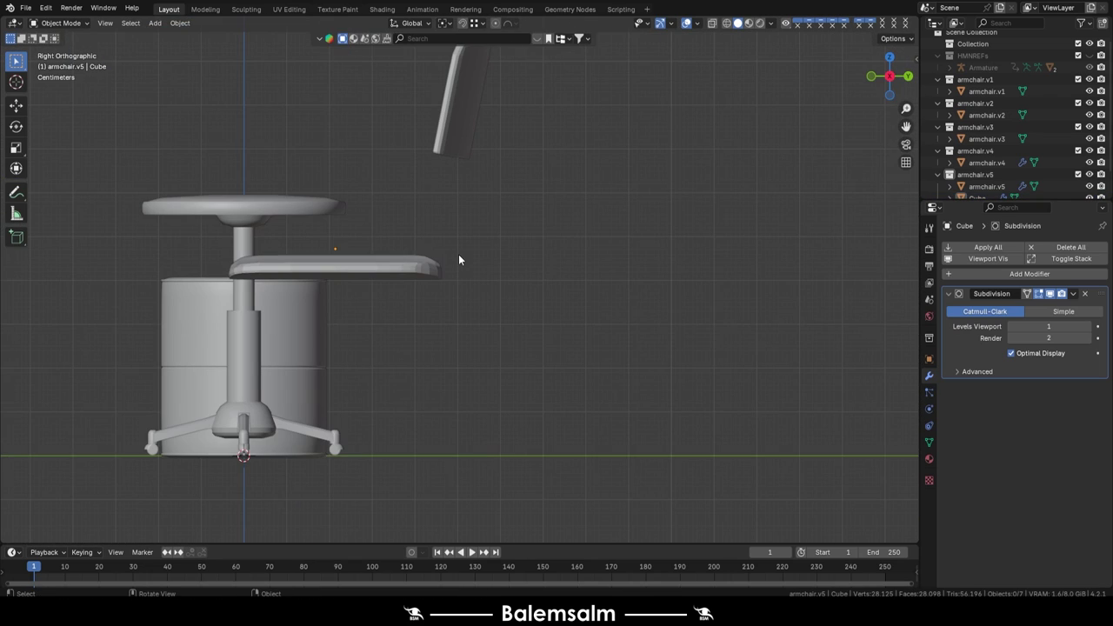
- Discard a stray plane and add a new cylinder in its place
scroll(500, 277, down, 3)
key(KP_7)
key(s)
click(435, 373)
key(x)
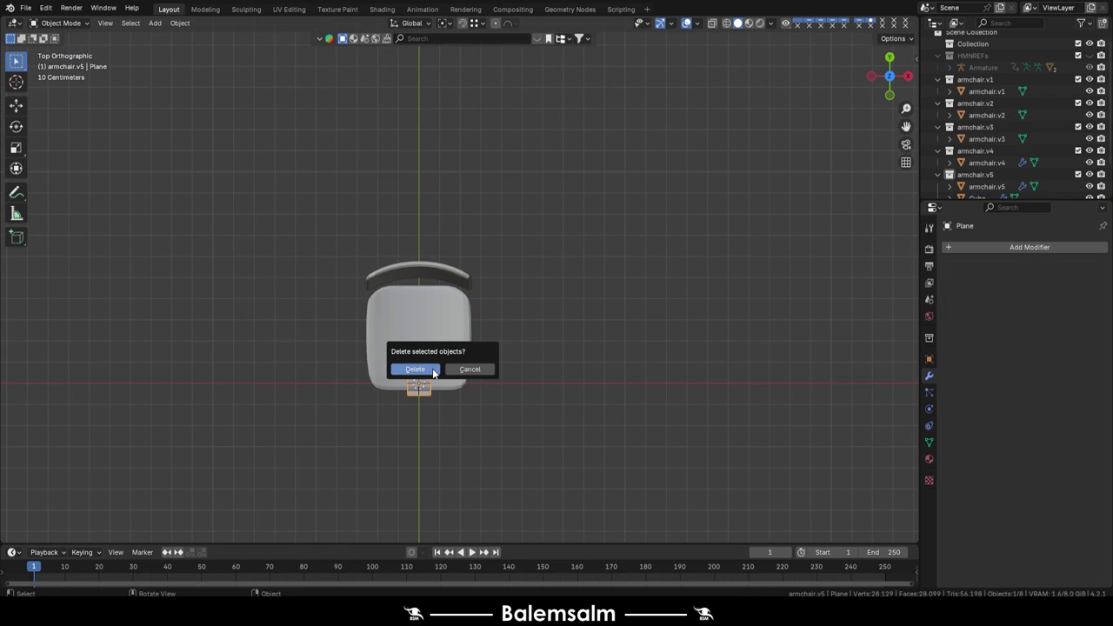
click(432, 368)
key(shift+a)
click(474, 291)
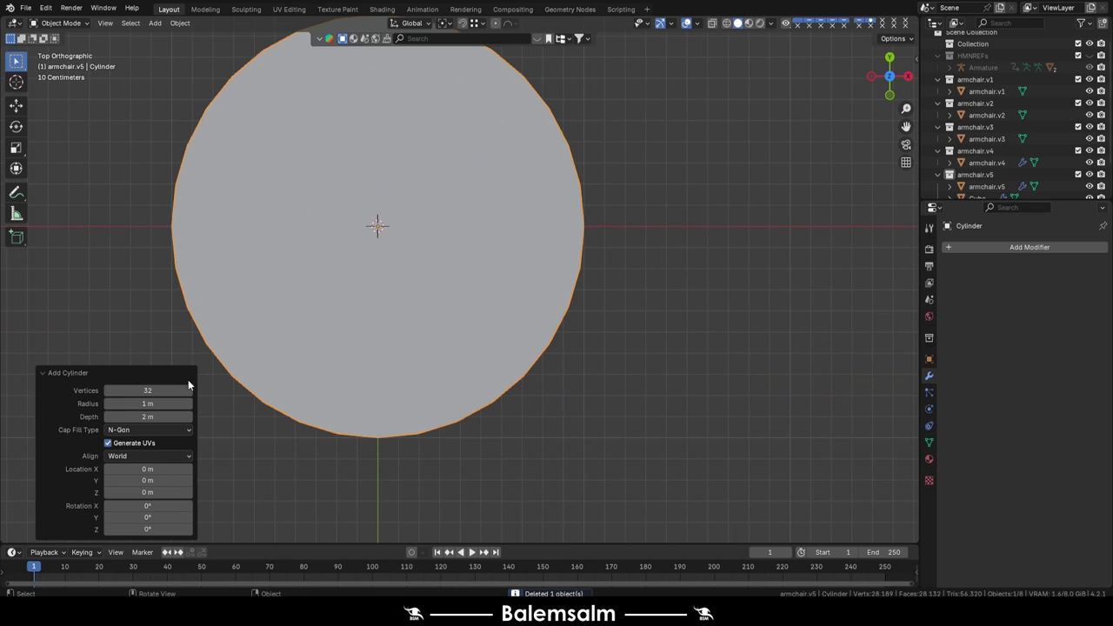
- Tilt the cylinder to the backrest angle and move it behind the seat
key(Tab)
scroll(716, 274, down, 4)
key(KP_3)
key(Tab)
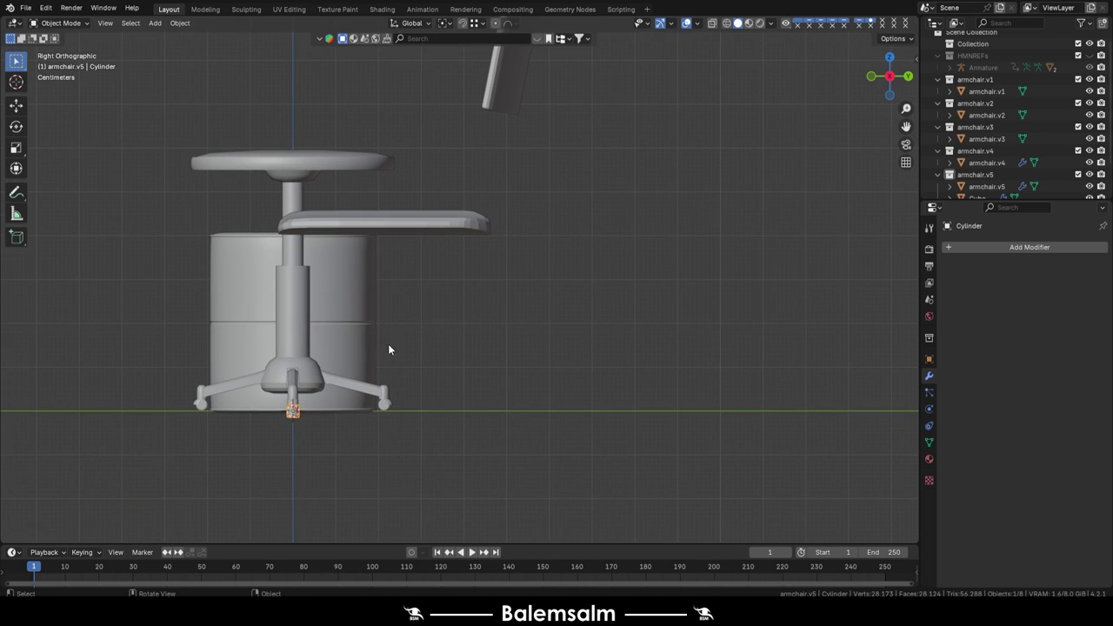
scroll(388, 344, up, 4)
scroll(489, 249, up, 2)
key(r)
click(436, 341)
key(g)
scroll(496, 191, down, 3)
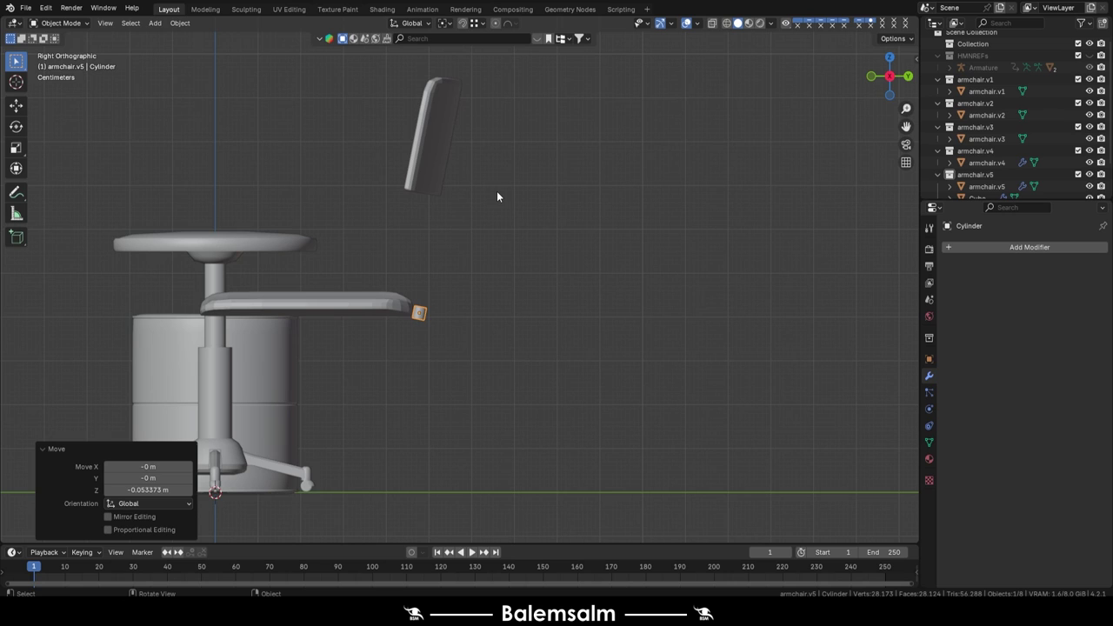
scroll(423, 295, up, 3)
- Extrude the cylinder's end into a long leg and shift the tube to the seat's side
key(Tab)
key(e)
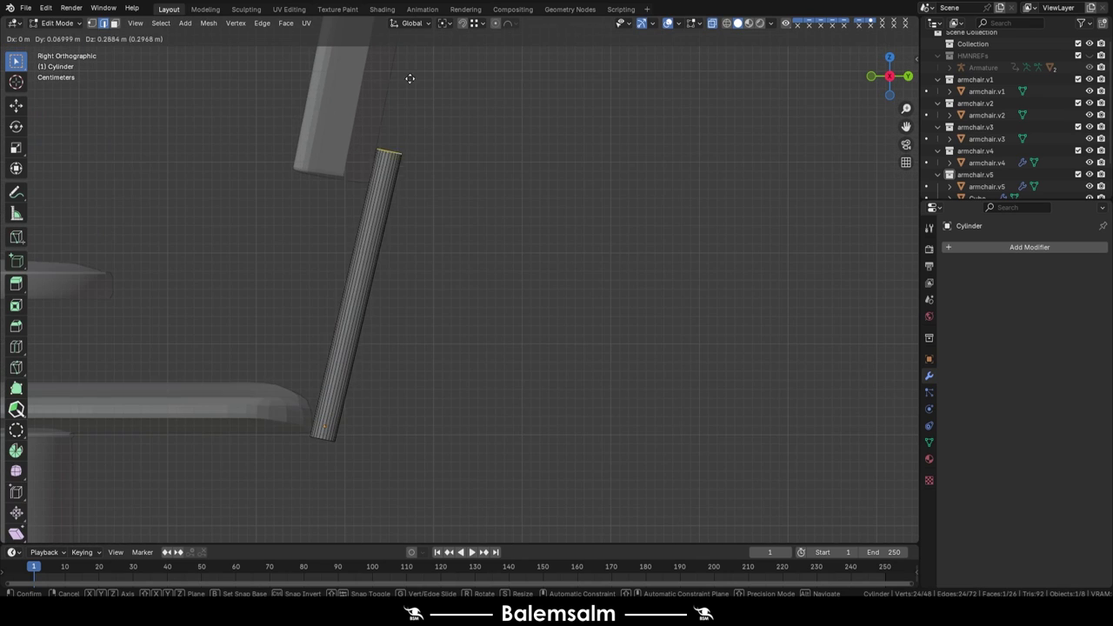
click(376, 219)
scroll(374, 174, down, 2)
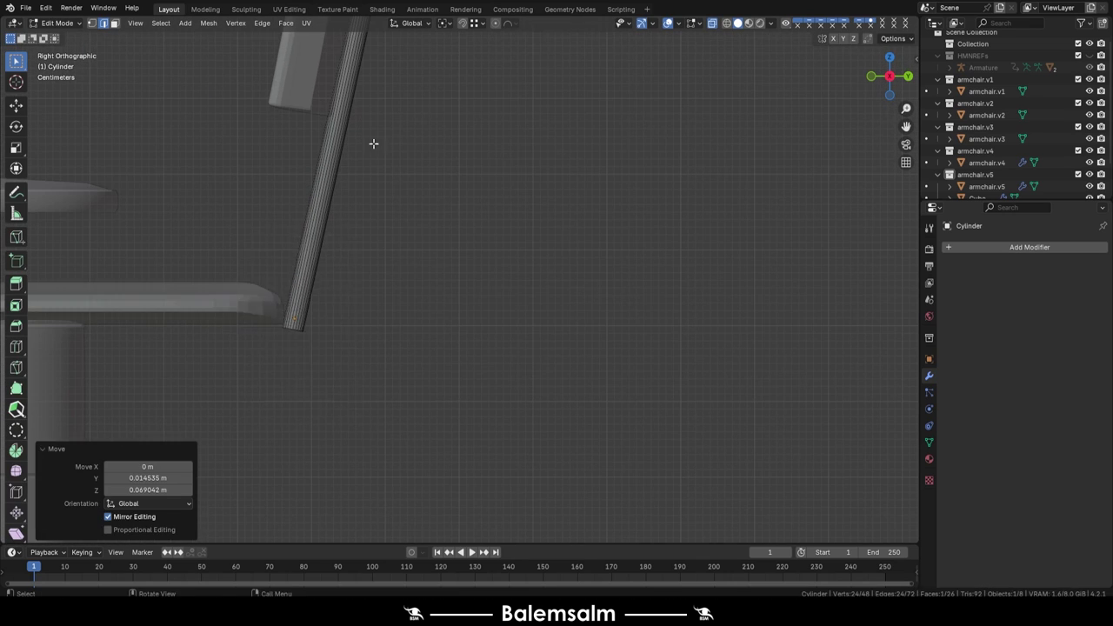
click(311, 283)
key(Tab)
key(KP_7)
key(g)
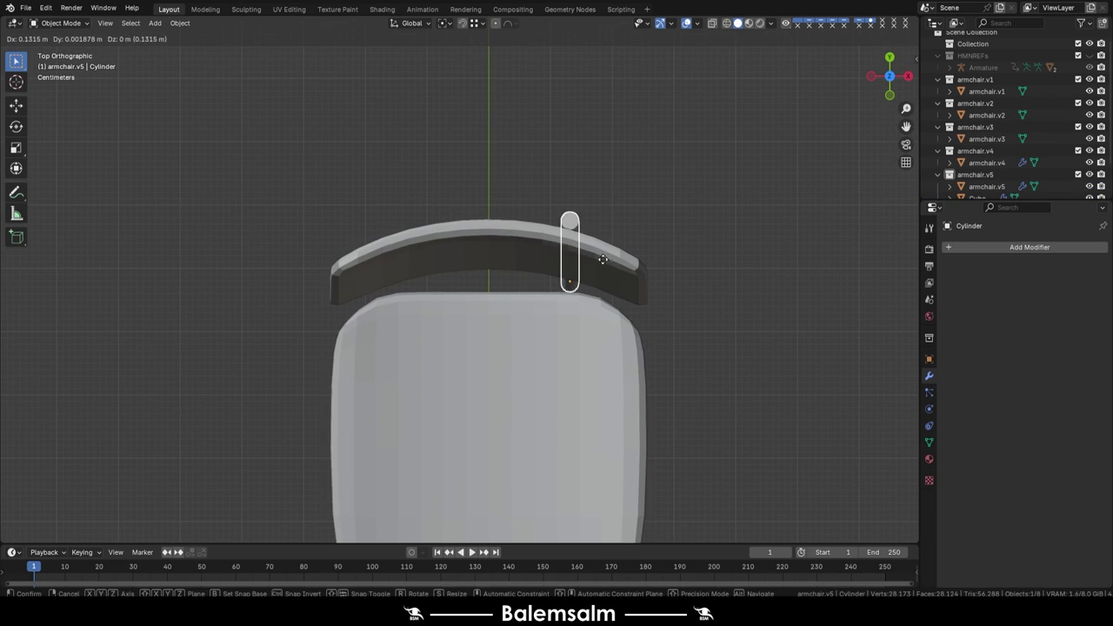
mouse_move(649, 294)
middle_down()
mouse_move(596, 272)
mouse_move(736, 239)
mouse_move(695, 226)
mouse_move(726, 213)
mouse_move(643, 253)
mouse_move(618, 249)
middle_up()
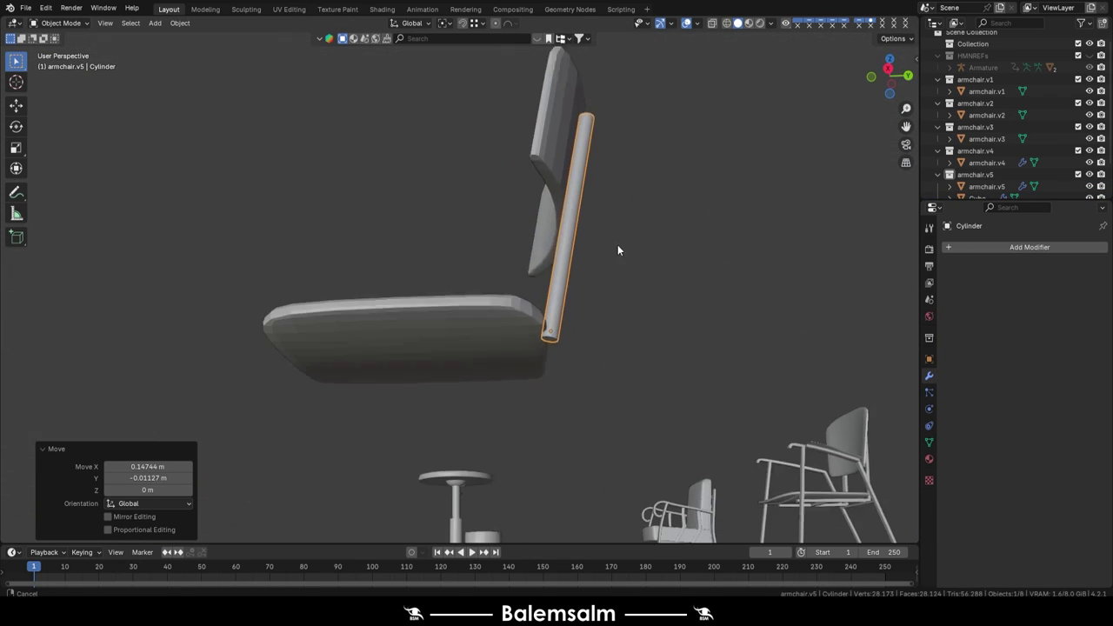
- Spin the tube's bottom end into a 4-step curved bend, seen from the right side
key(Tab)
scroll(565, 269, up, 4)
key(grave)
click(516, 287)
click(485, 264)
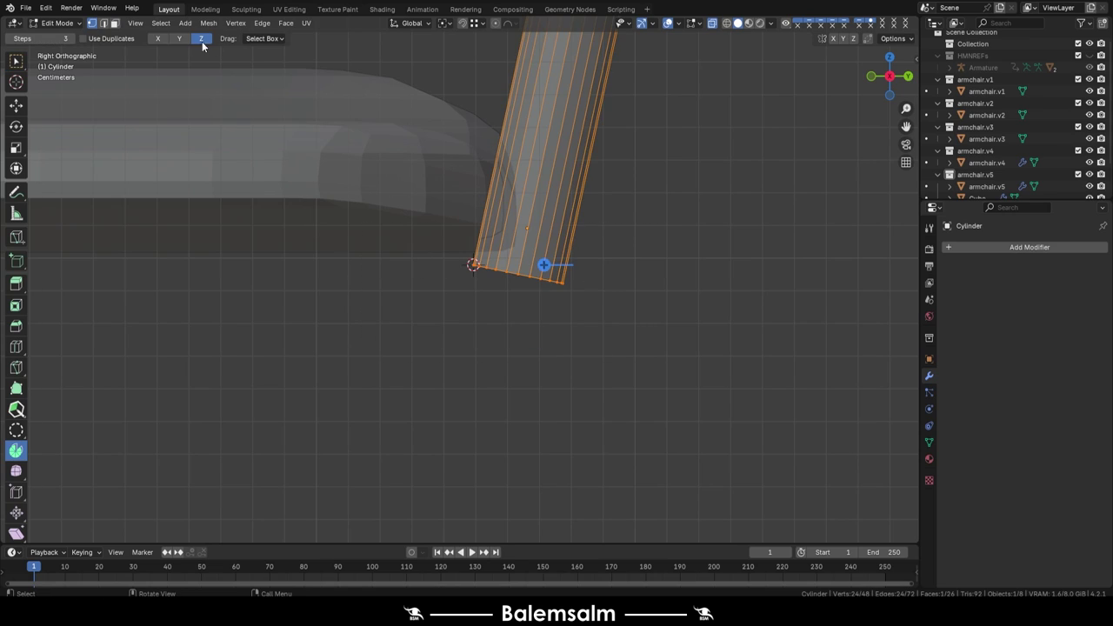
drag(543, 192, 542, 310)
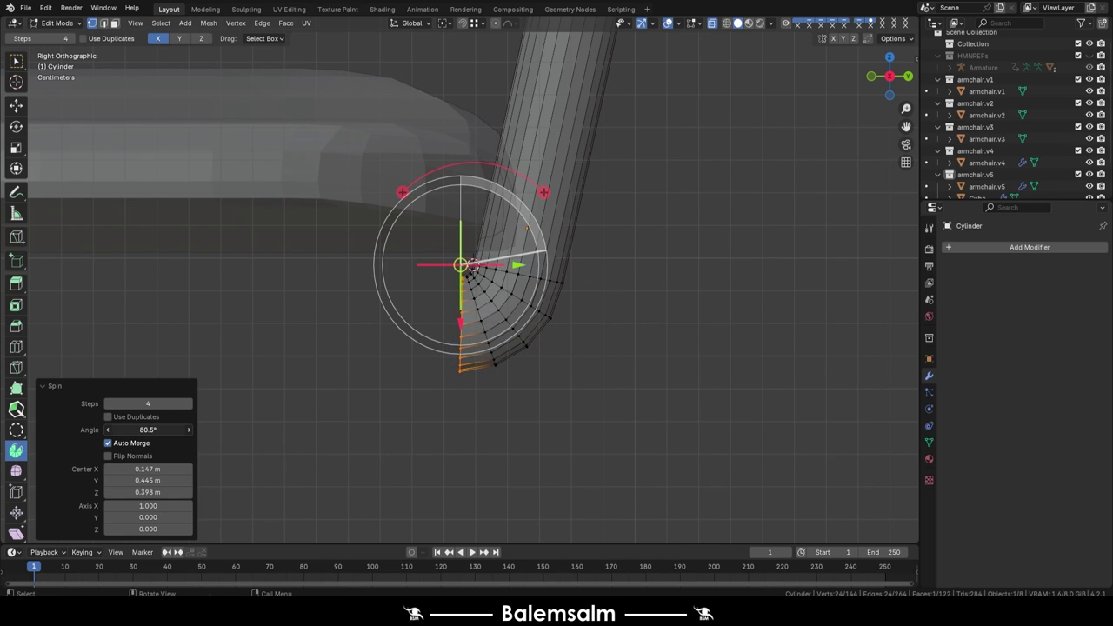
- Adjust the bend's sweep and extend its end forward under the seat
key(e)
key(ctrl+z)
drag(534, 171, 548, 292)
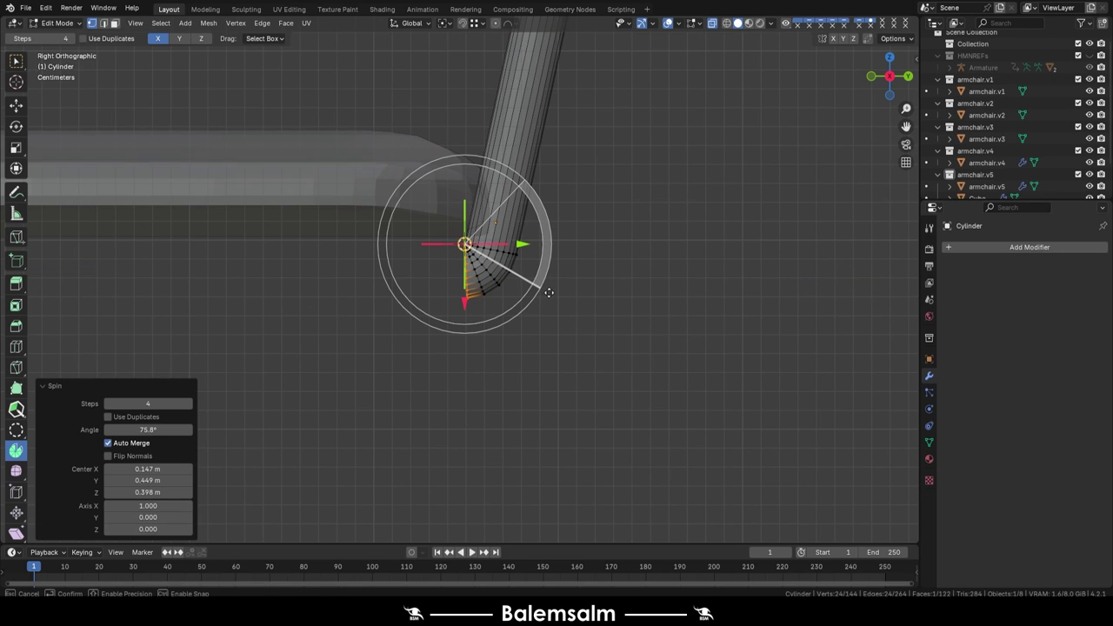
click(260, 299)
key(g)
key(z)
click(261, 296)
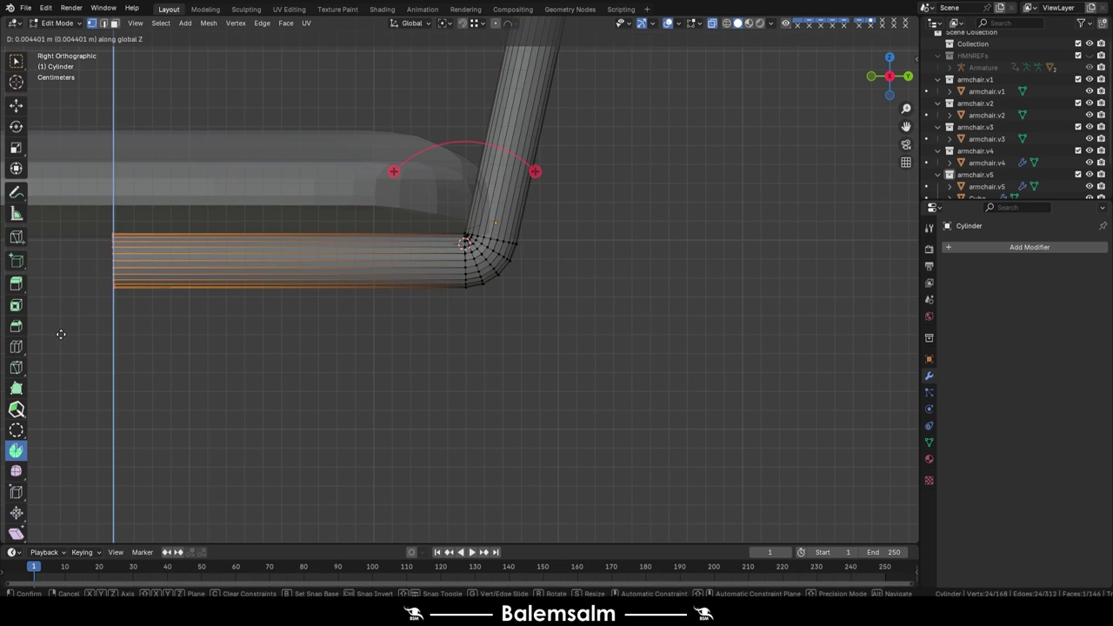
middle_drag(261, 296, 411, 248)
key(e)
click(305, 291)
scroll(304, 292, up, 3)
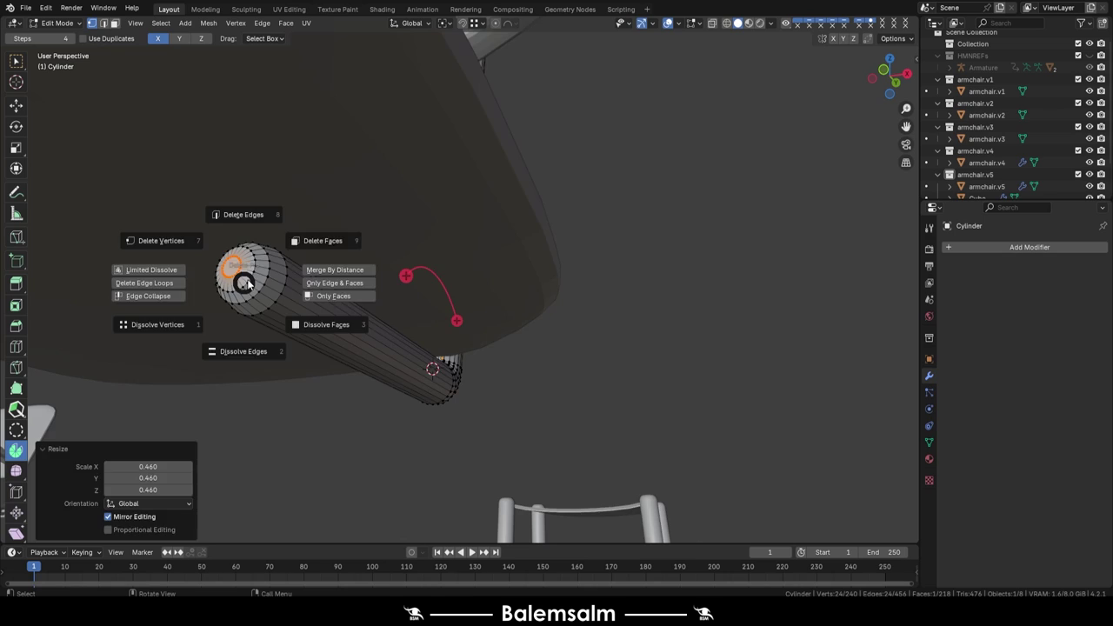
- Delete the tube's end-cap faces and Grid Fill the open top rim
click(247, 284)
scroll(276, 278, up, 2)
mouse_move(191, 515)
middle_down()
mouse_move(597, 120)
mouse_move(569, 284)
middle_up()
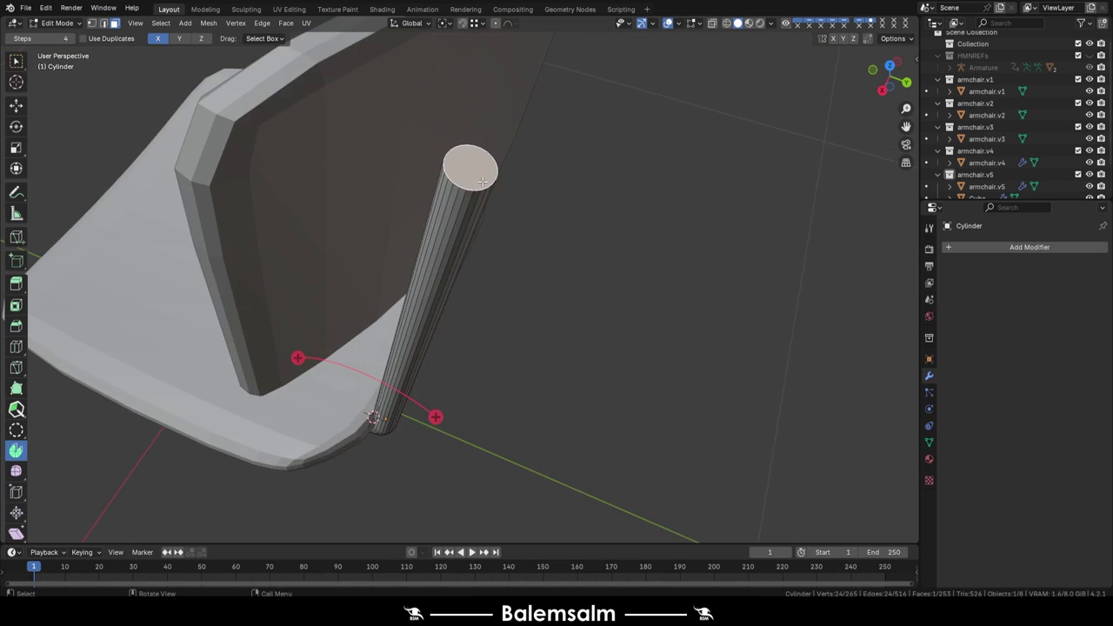
key(e)
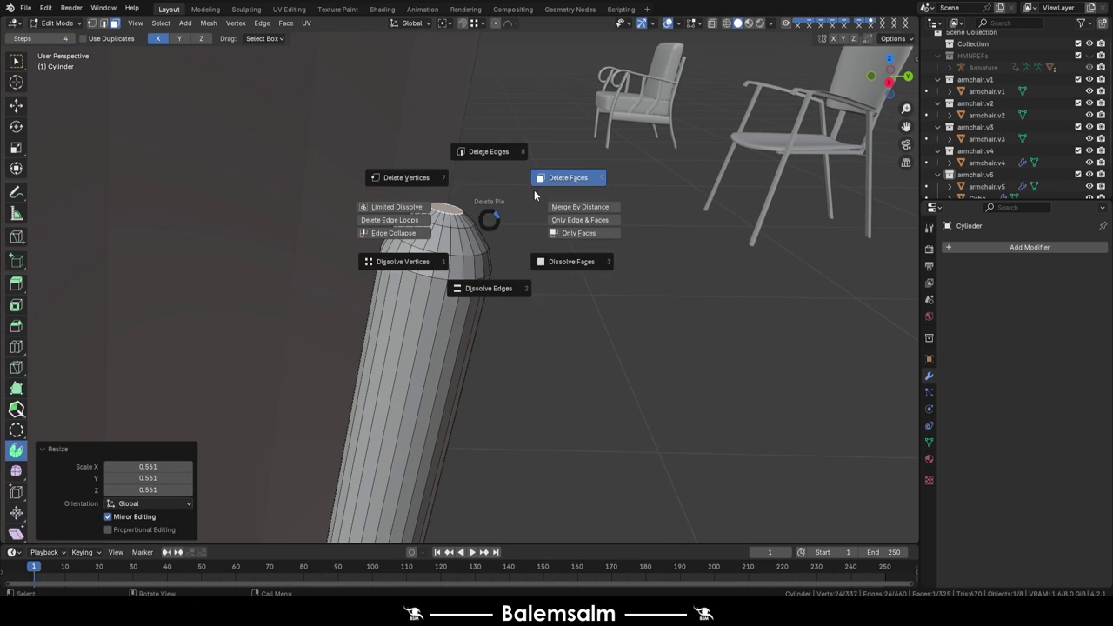
click(535, 196)
key(2)
alt+click(449, 213)
middle_drag(449, 212, 175, 543)
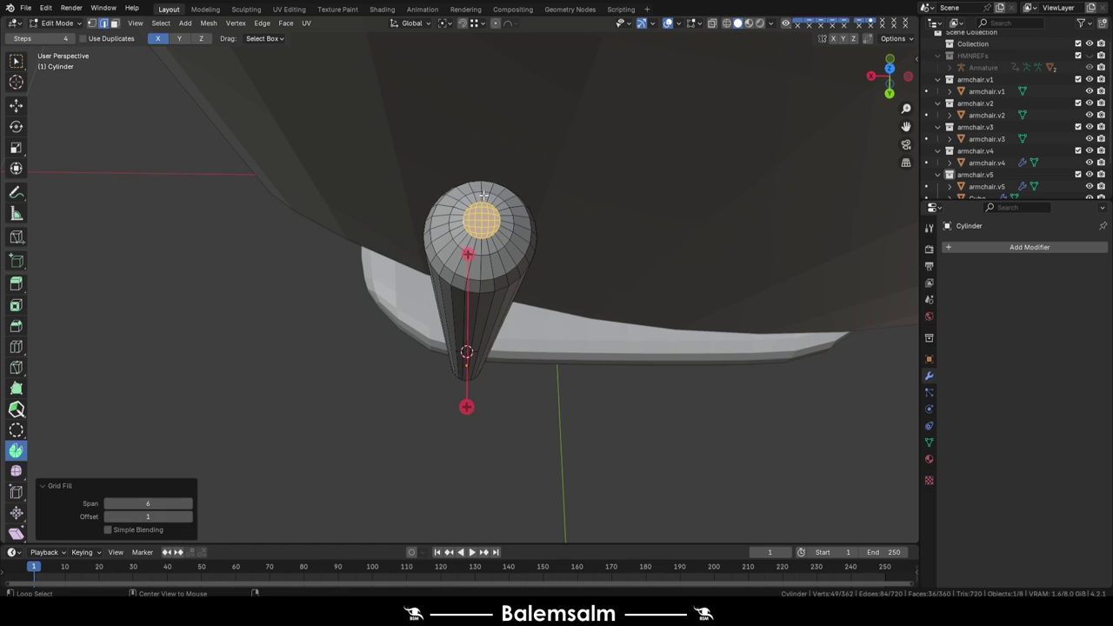
- Select the open rim loop at the tube's other end, using see-through view
mouse_move(484, 195)
middle_down()
mouse_move(457, 217)
mouse_move(453, 350)
mouse_move(379, 297)
mouse_move(481, 198)
mouse_move(469, 174)
mouse_move(438, 220)
mouse_move(430, 214)
mouse_move(353, 70)
middle_up()
click(458, 216)
key(alt+z)
click(481, 198)
key(alt+z)
ctrl+click(566, 387)
mouse_move(566, 386)
middle_down()
mouse_move(522, 253)
mouse_move(513, 154)
mouse_move(446, 300)
middle_up()
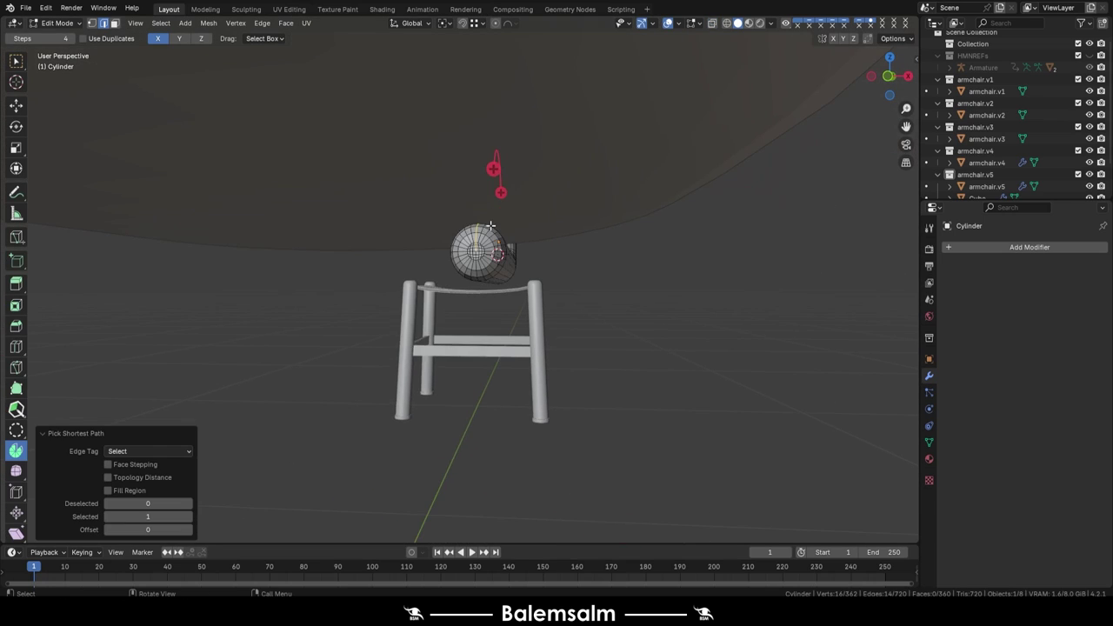
key(Tab)
scroll(640, 235, down, 3)
mouse_move(646, 230)
middle_down()
mouse_move(562, 261)
mouse_move(626, 234)
middle_up()
- Add a Mirror modifier to the tube using Cube.001 as the mirror object
click(1029, 247)
click(945, 323)
click(1086, 355)
click(538, 91)
mouse_move(538, 92)
middle_down()
mouse_move(590, 154)
mouse_move(536, 203)
mouse_move(610, 284)
middle_up()
click(574, 174)
click(544, 357)
- Inspect the mirrored pair of support tubes from several angles
key(Tab)
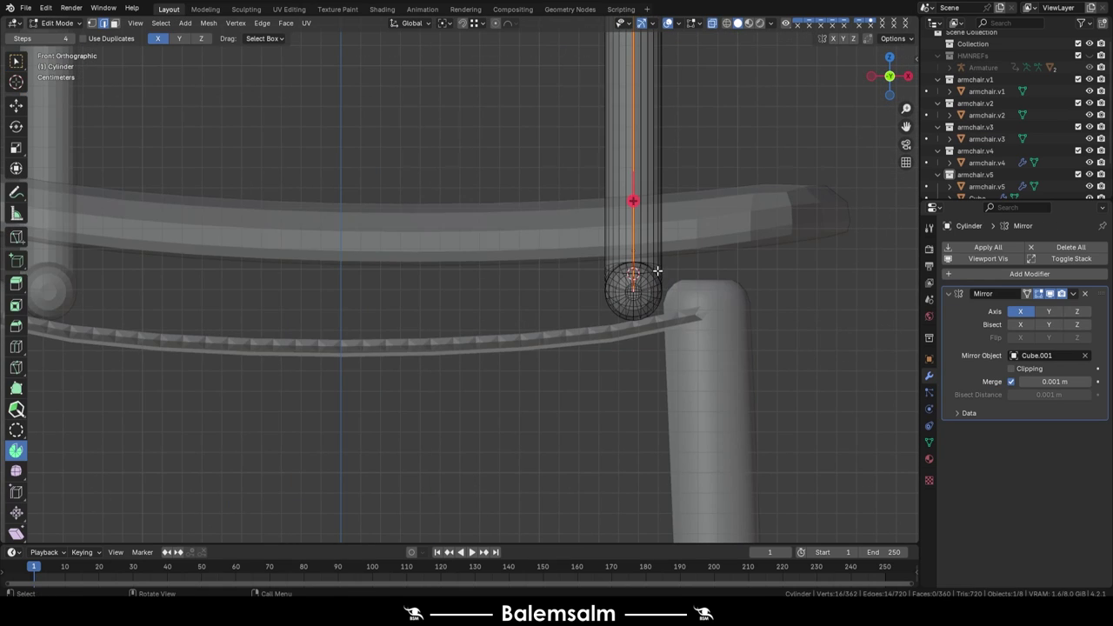
mouse_move(487, 287)
middle_down()
mouse_move(554, 248)
mouse_move(475, 199)
middle_up()
key(Tab)
key(Right)
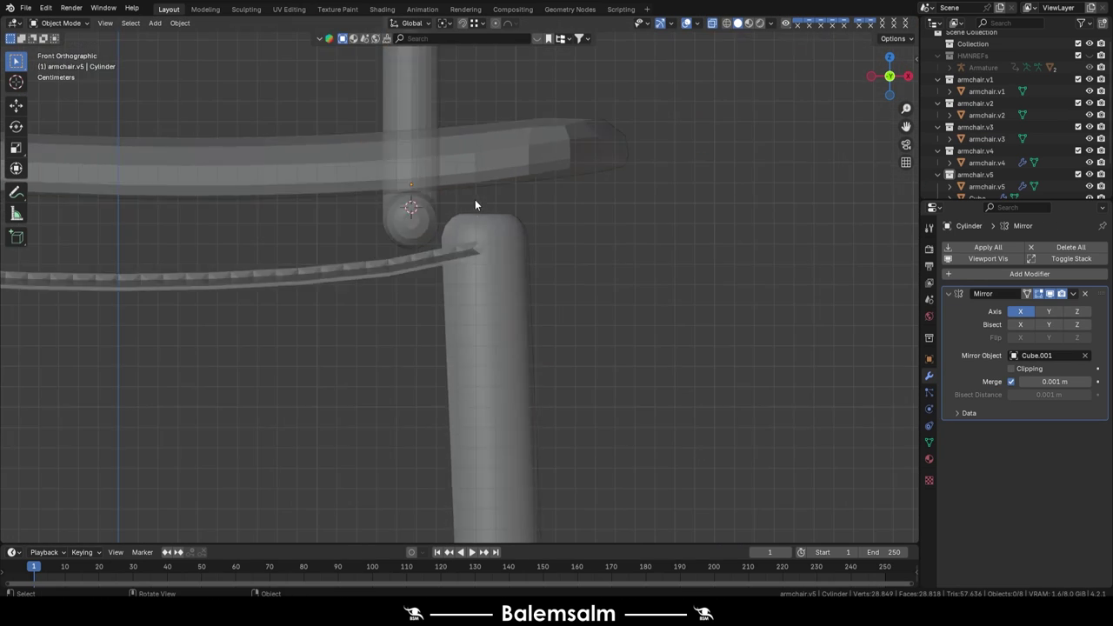
scroll(352, 259, down, 5)
middle_drag(351, 260, 467, 208)
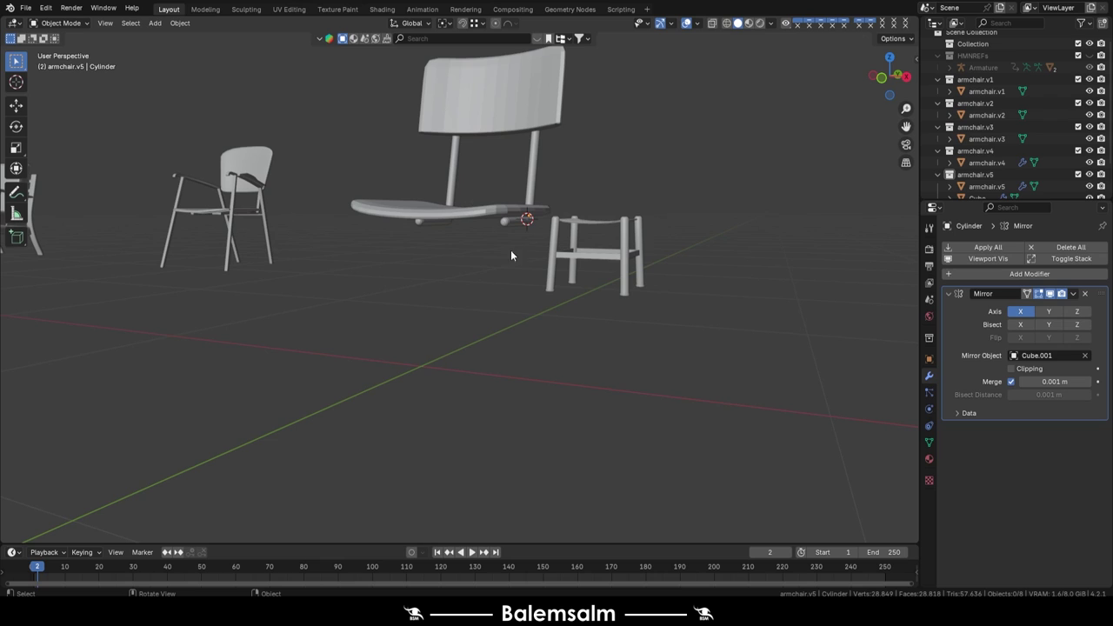
mouse_move(574, 199)
middle_down()
mouse_move(430, 229)
mouse_move(310, 388)
middle_up()
scroll(430, 229, up, 4)
- Add a Bézier curve and draw the leg's path from seat to floor
key(KP_3)
key(shift+a)
click(452, 245)
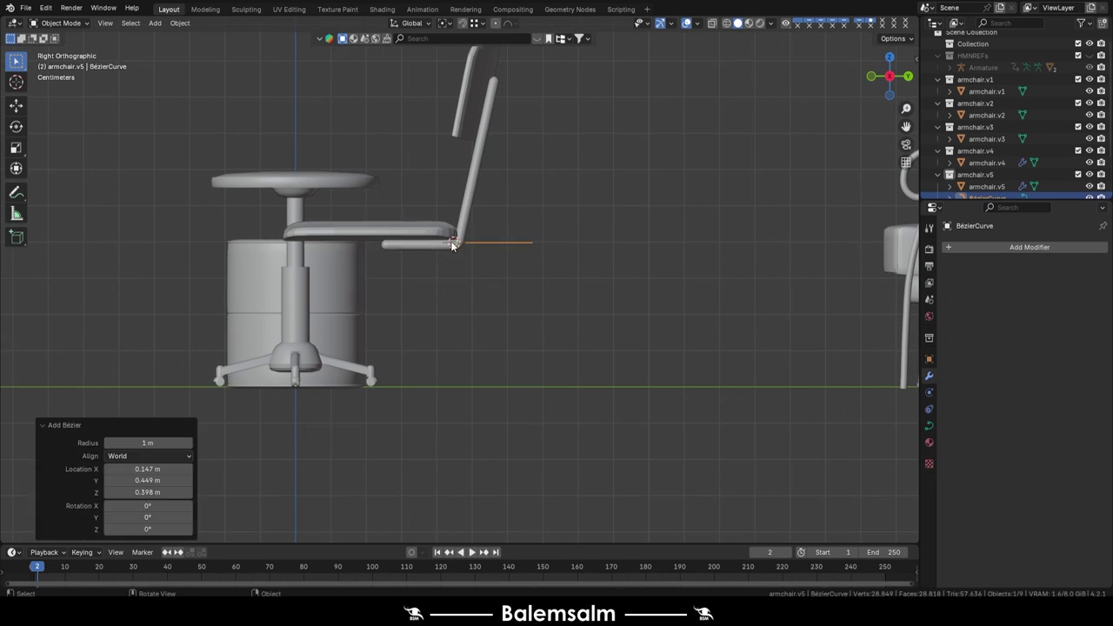
click(17, 236)
shift+middle_drag(439, 294, 482, 273)
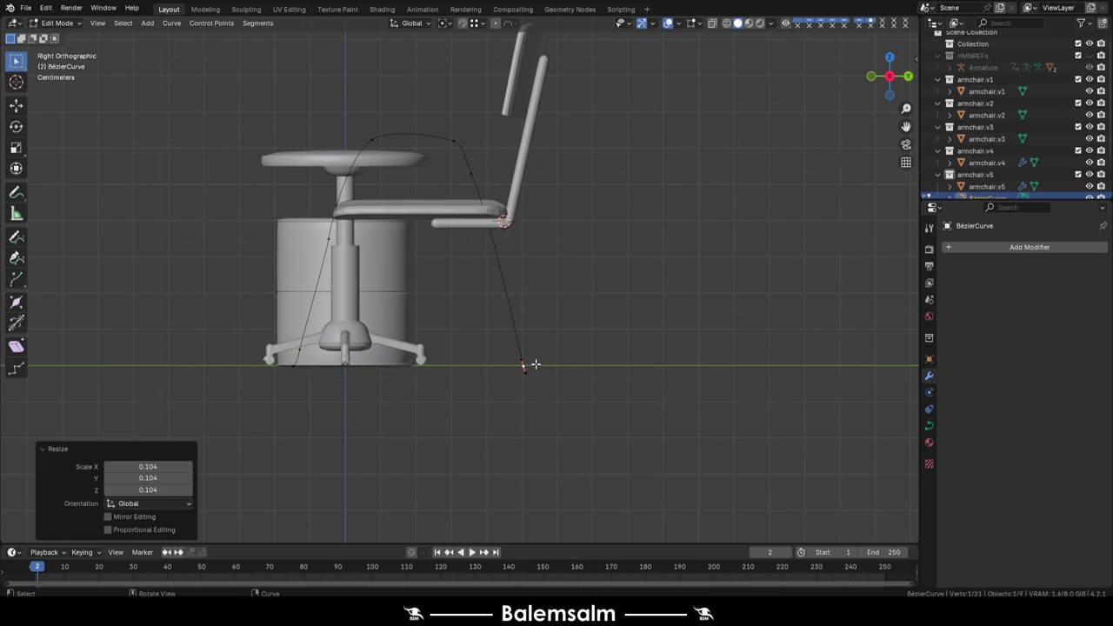
scroll(313, 371, up, 2)
key(x)
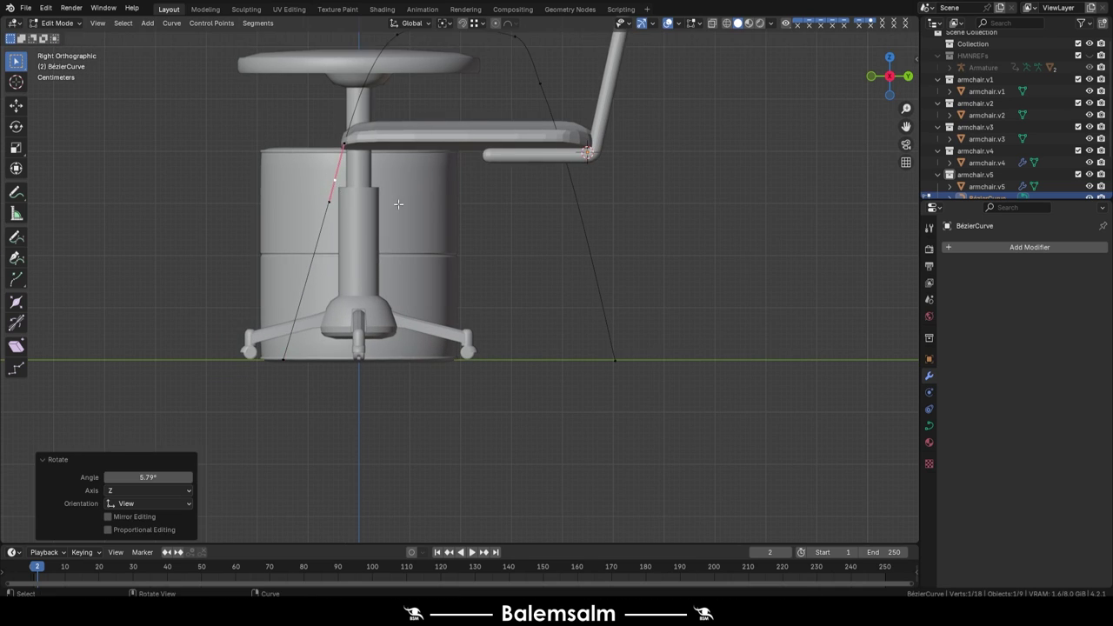
- Tweak the curve's handles near the seat into an arch
shift+middle_drag(399, 203, 293, 297)
drag(482, 295, 489, 326)
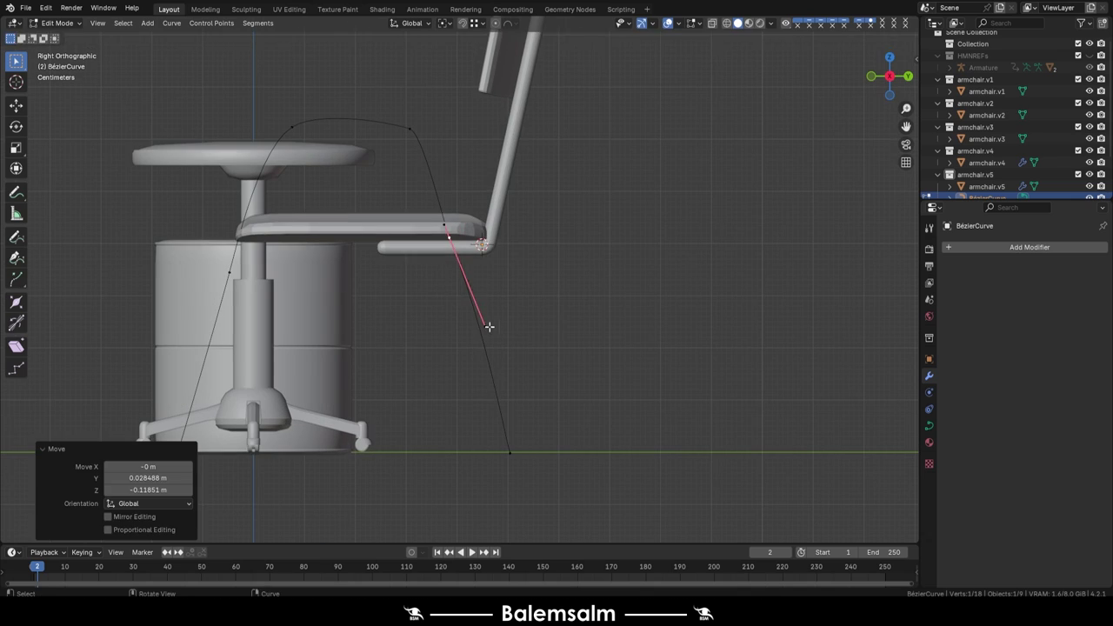
click(455, 254)
scroll(444, 214, up, 3)
click(430, 206)
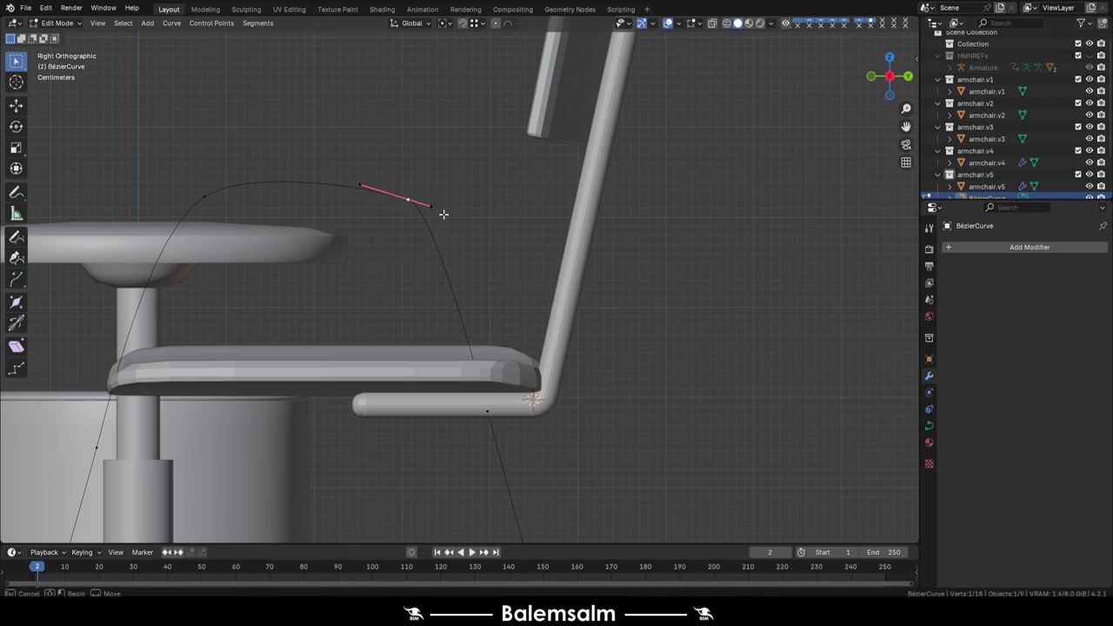
click(444, 263)
scroll(447, 241, down, 3)
- Move the curve to the seat's side edge and set Bevel Depth to 0.014 m
key(Tab)
middle_drag(447, 241, 380, 251)
key(grave)
click(403, 232)
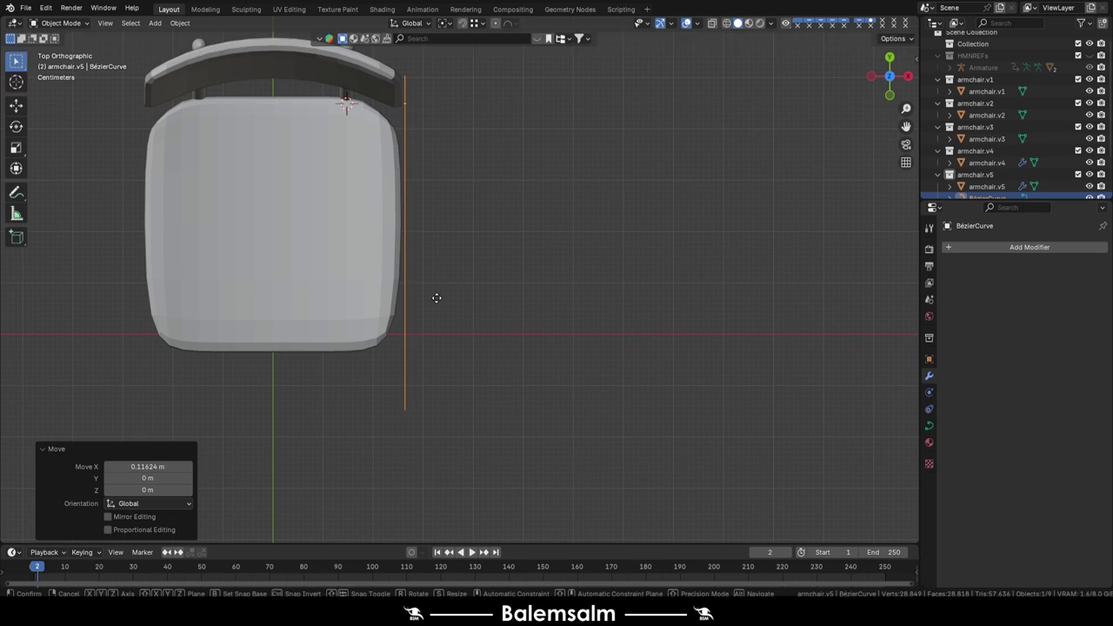
click(929, 425)
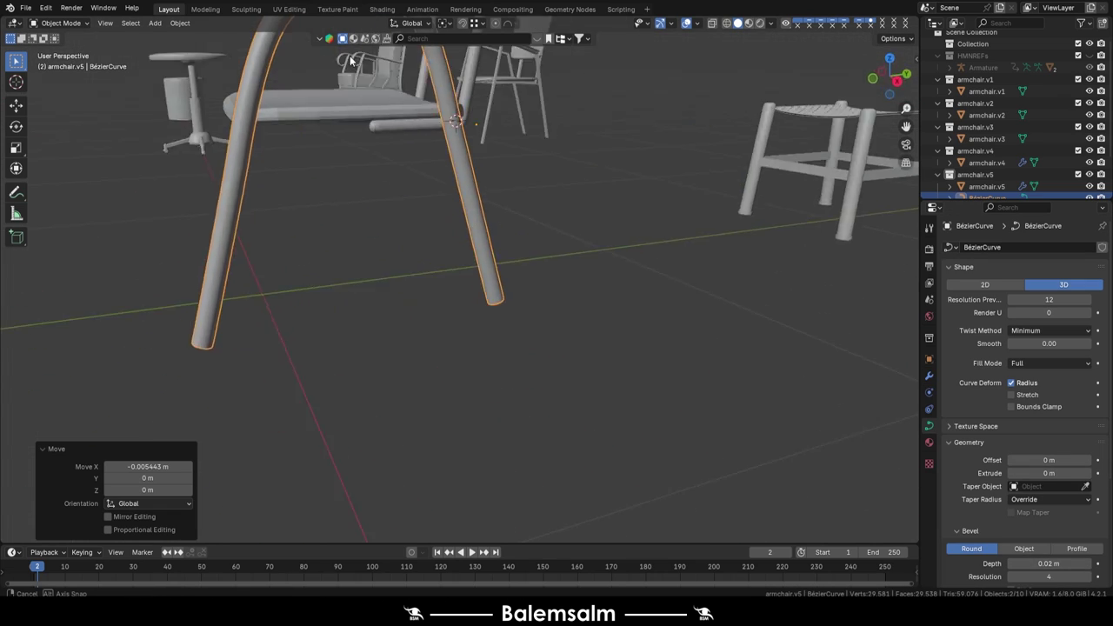
click(1087, 563)
- Position the tubular leg beside the seat along the X and Y axes
middle_drag(484, 252, 417, 174)
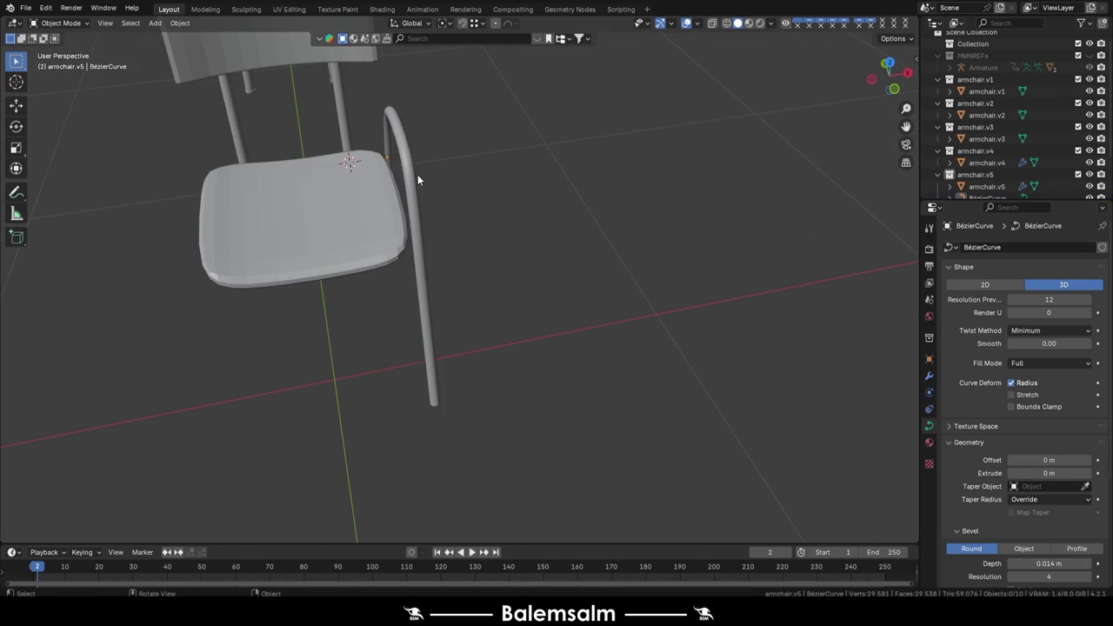
key(g)
key(x)
click(409, 180)
key(KP_7)
key(g)
key(y)
click(437, 225)
mouse_move(437, 224)
middle_down()
mouse_move(382, 217)
mouse_move(656, 223)
middle_up()
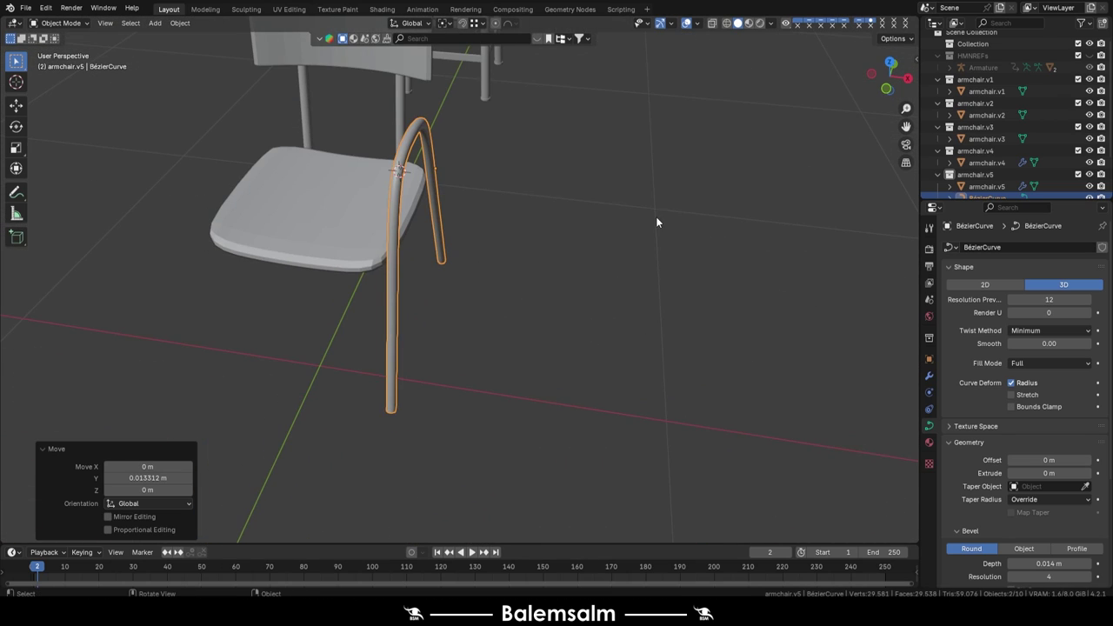
- Add a Mirror modifier from the Generate list to the leg
key(Tab)
key(Tab)
click(929, 375)
click(984, 248)
click(1030, 332)
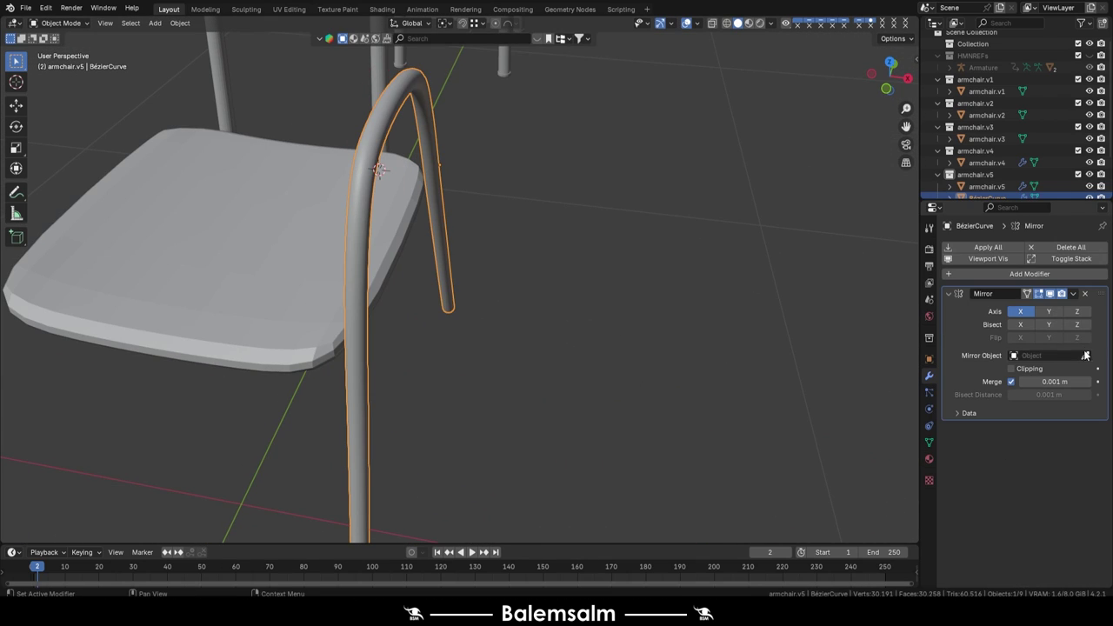
scroll(418, 231, down, 5)
- Add an edge loop to the tube, shift its end sideways, and delete the end face
middle_drag(417, 232, 383, 239)
key(Tab)
scroll(275, 214, up, 8)
scroll(274, 214, up, 3)
key(ctrl+r)
click(398, 275)
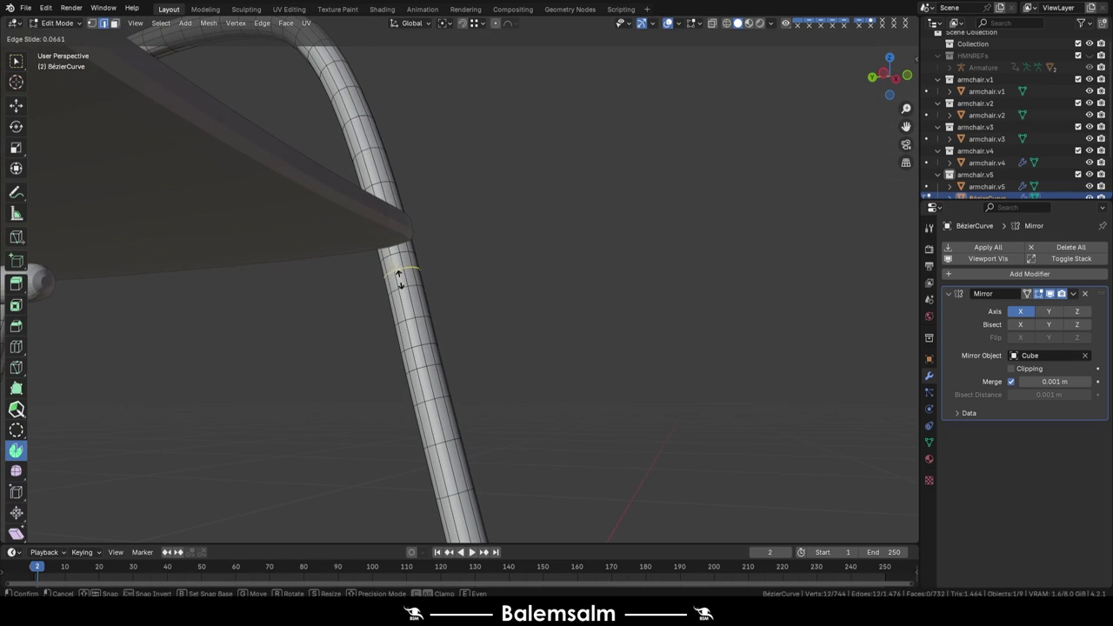
key(KP_1)
key(g)
key(x)
click(543, 249)
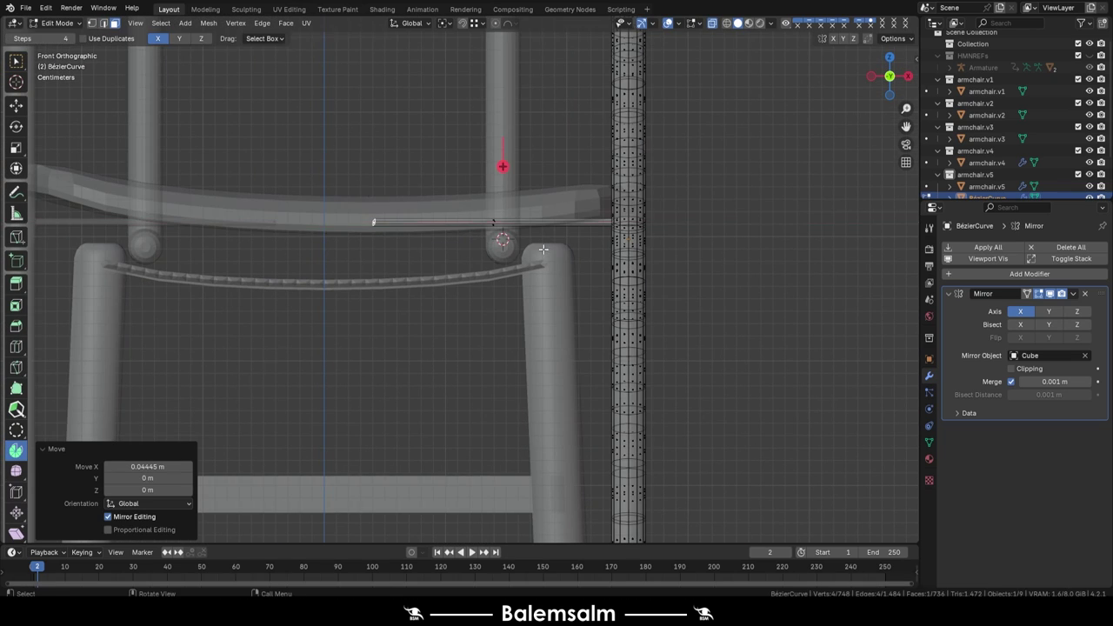
click(524, 260)
scroll(272, 162, up, 3)
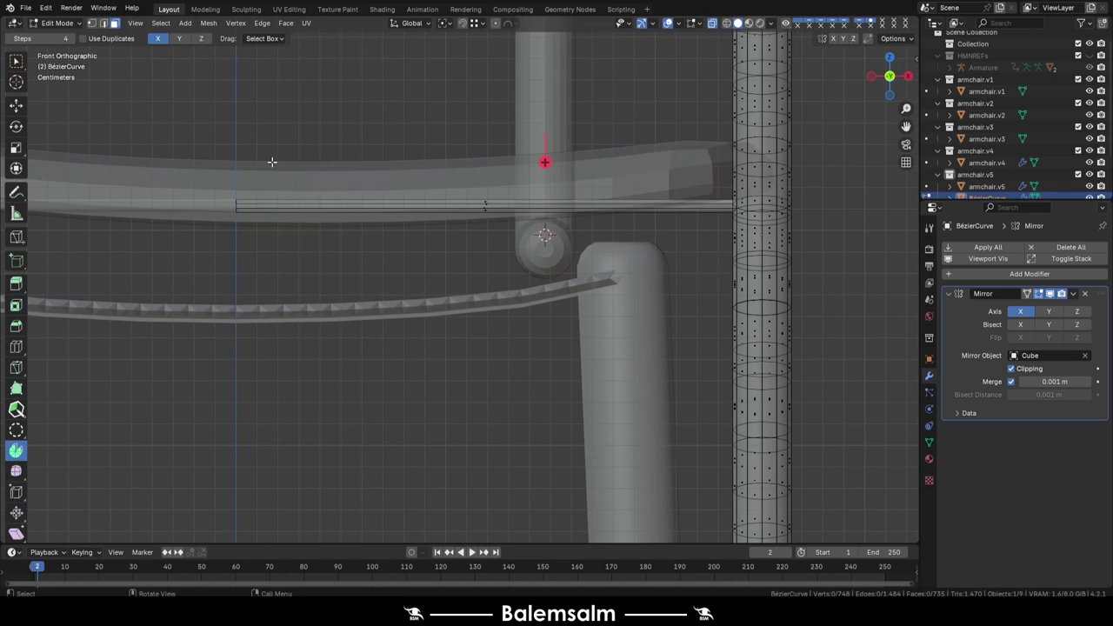
click(541, 232)
- Extrude the tube end down under the armrest, bevel the bend, and add a loop cut
mouse_move(541, 231)
middle_down()
mouse_move(506, 208)
mouse_move(623, 182)
mouse_move(303, 266)
mouse_move(348, 227)
mouse_move(316, 200)
mouse_move(376, 236)
middle_up()
key(e)
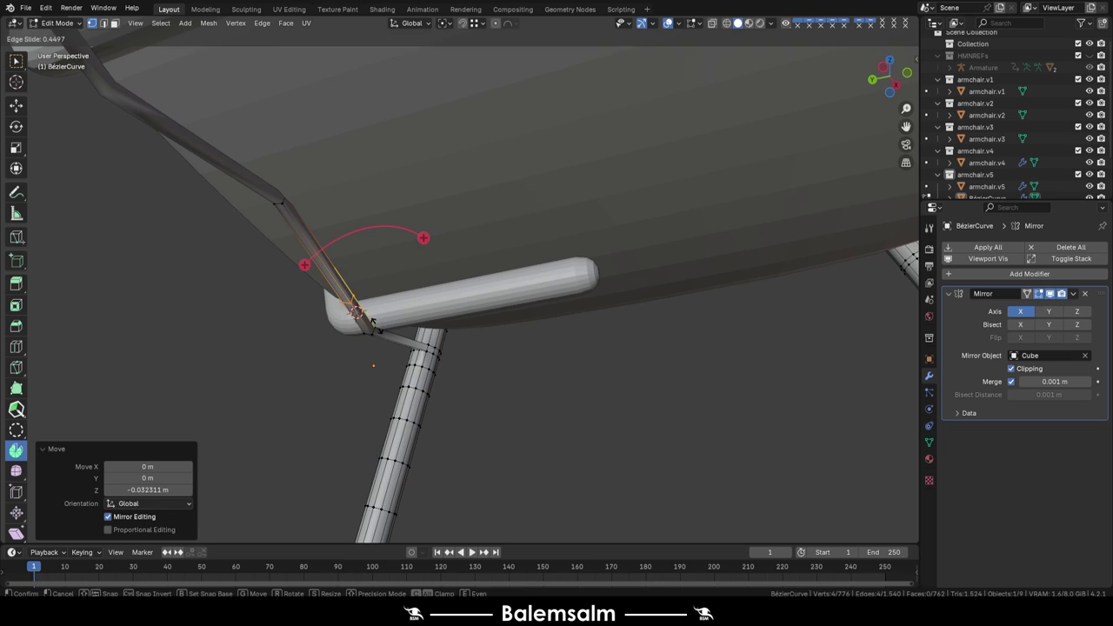
click(385, 307)
middle_drag(385, 307, 339, 285)
click(482, 356)
mouse_move(483, 356)
middle_down()
mouse_move(404, 223)
mouse_move(437, 183)
middle_up()
key(ctrl+r)
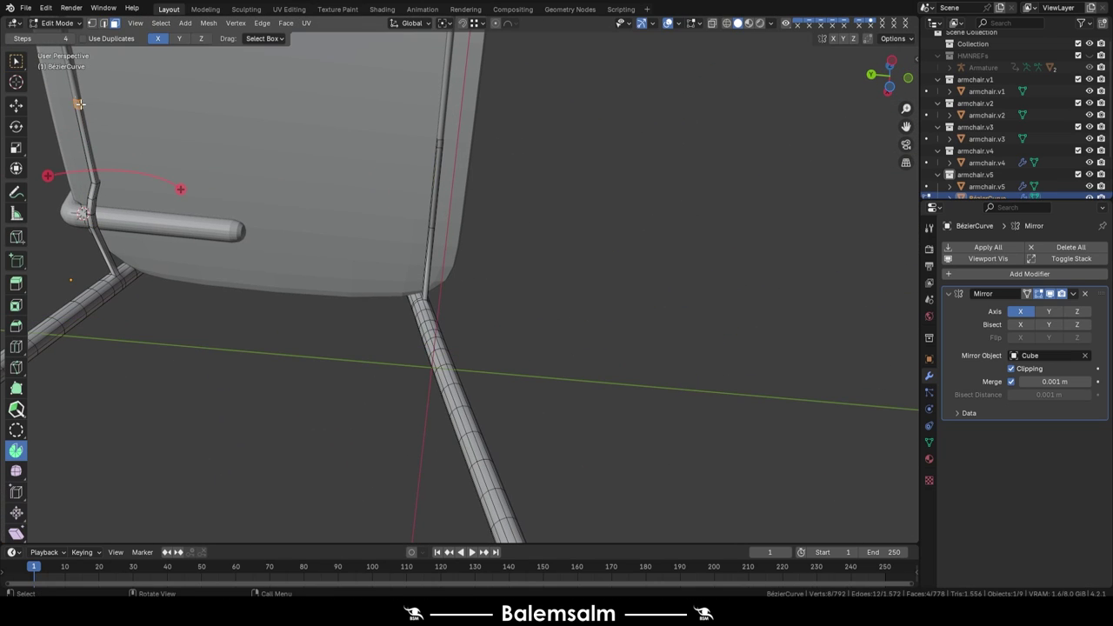
- Apply Smooth by Angle shading at 30° to the tube
key(Tab)
middle_drag(298, 122, 307, 193)
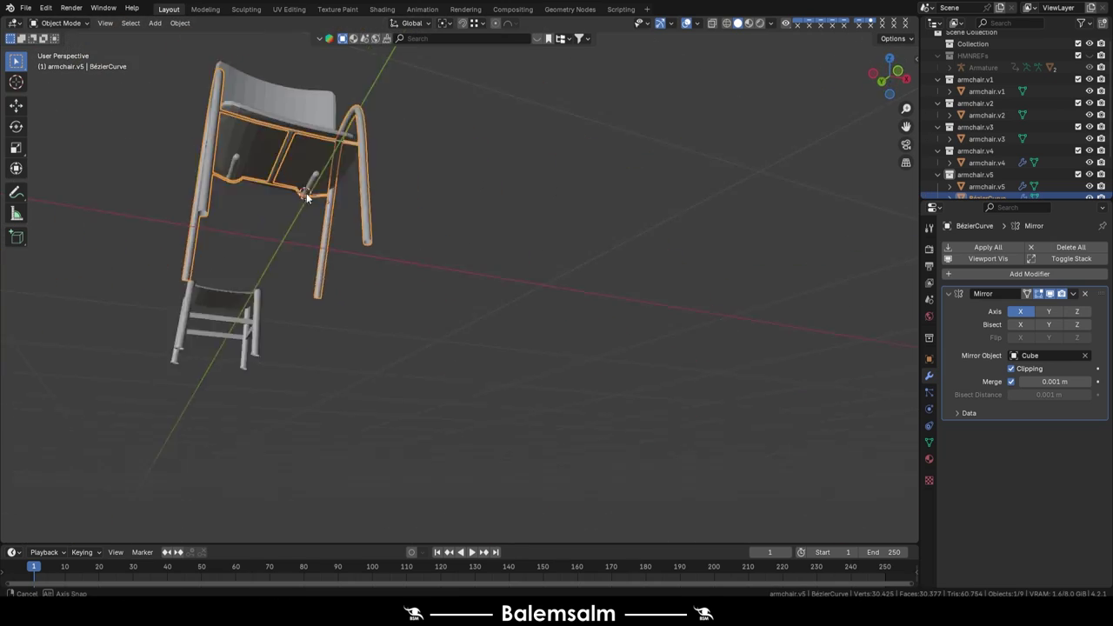
right_click(389, 231)
click(335, 192)
mouse_move(478, 184)
middle_down()
mouse_move(484, 192)
mouse_move(377, 226)
mouse_move(392, 202)
mouse_move(519, 237)
middle_up()
- Add a new cube and scale it down to 0.225
key(shift+a)
click(417, 187)
key(Tab)
text(s.225)
key(Return)
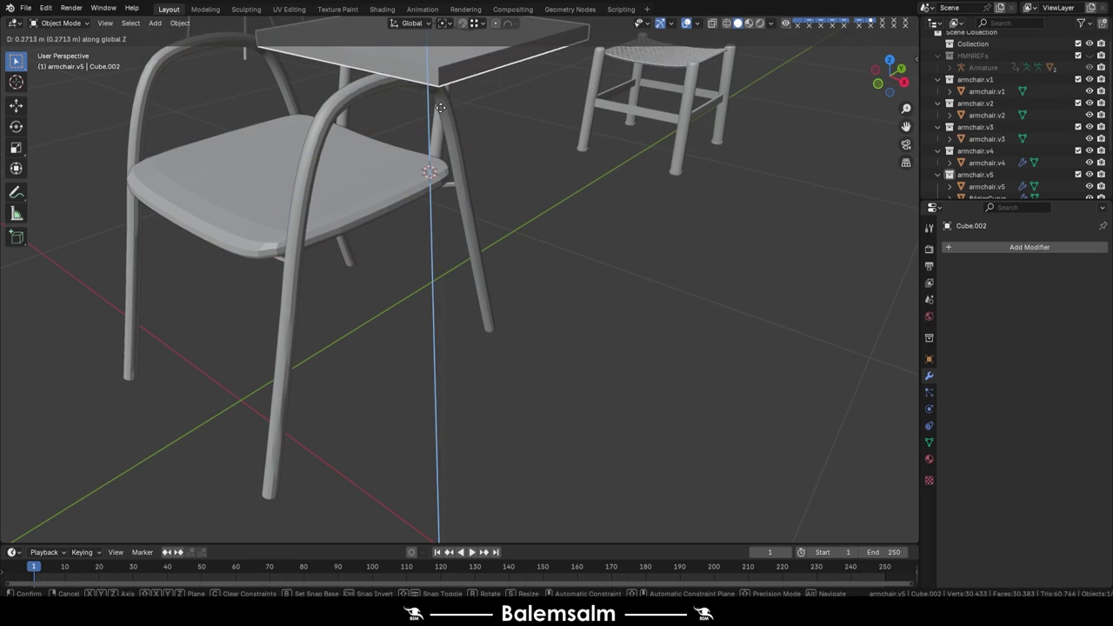
- From the top view, stretch the pad along X and raise it into armrest position
key(grave)
click(468, 139)
key(s)
key(x)
click(568, 246)
key(Tab)
mouse_move(568, 246)
middle_down()
mouse_move(484, 172)
mouse_move(394, 201)
mouse_move(413, 216)
middle_up()
key(g)
key(z)
click(413, 216)
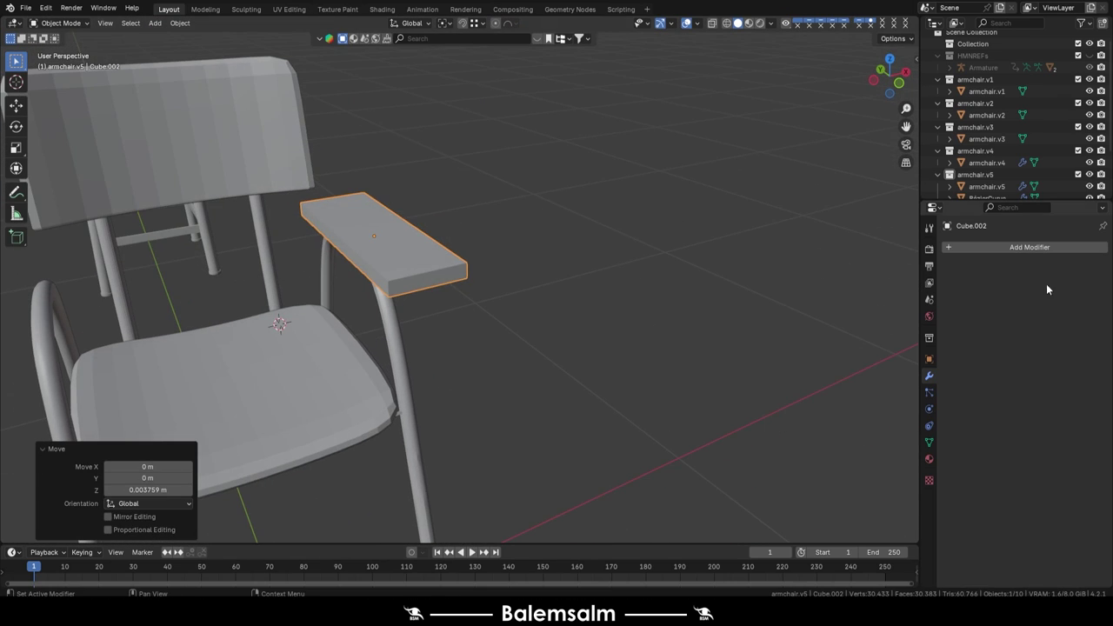
- Smooth the armrest pad with subdivision and add a loop cut scaled along Y and slid into place
click(881, 397)
key(Tab)
key(ctrl+r)
key(s)
key(y)
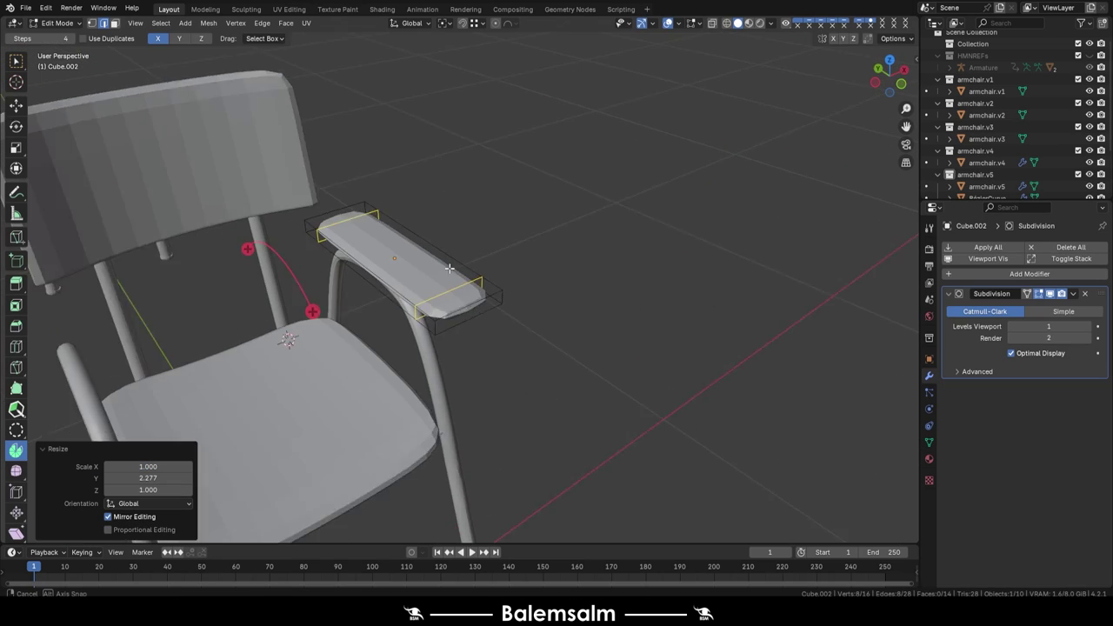
key(g)
key(g)
click(436, 387)
key(Tab)
- Select and check the tube frame under the armrest in Edit Mode
middle_drag(484, 344, 471, 376)
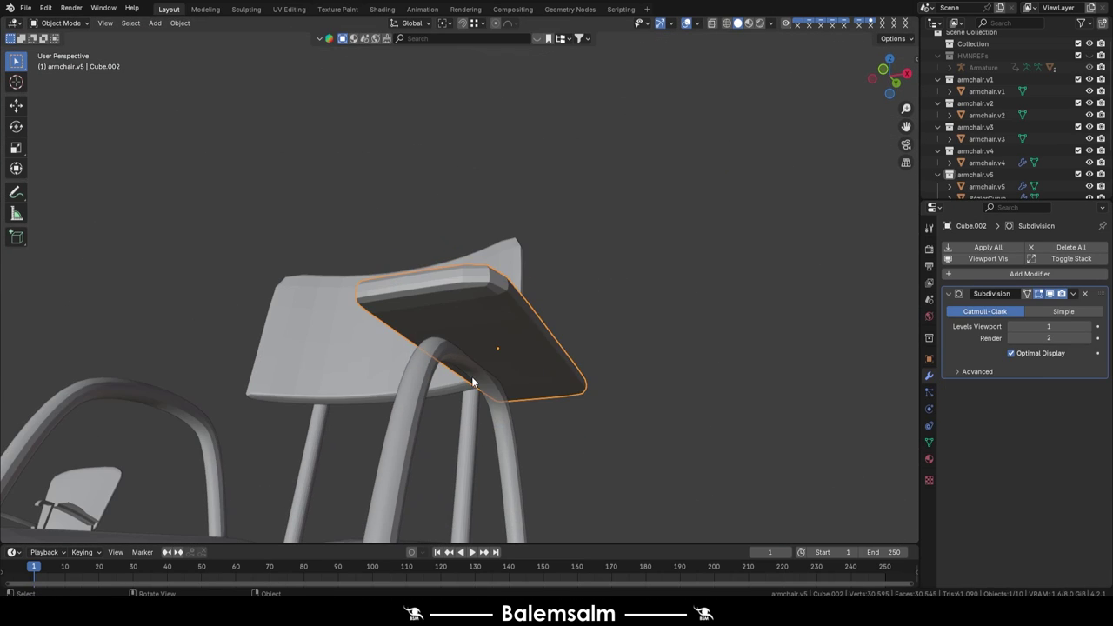
click(471, 377)
key(Tab)
scroll(428, 308, up, 5)
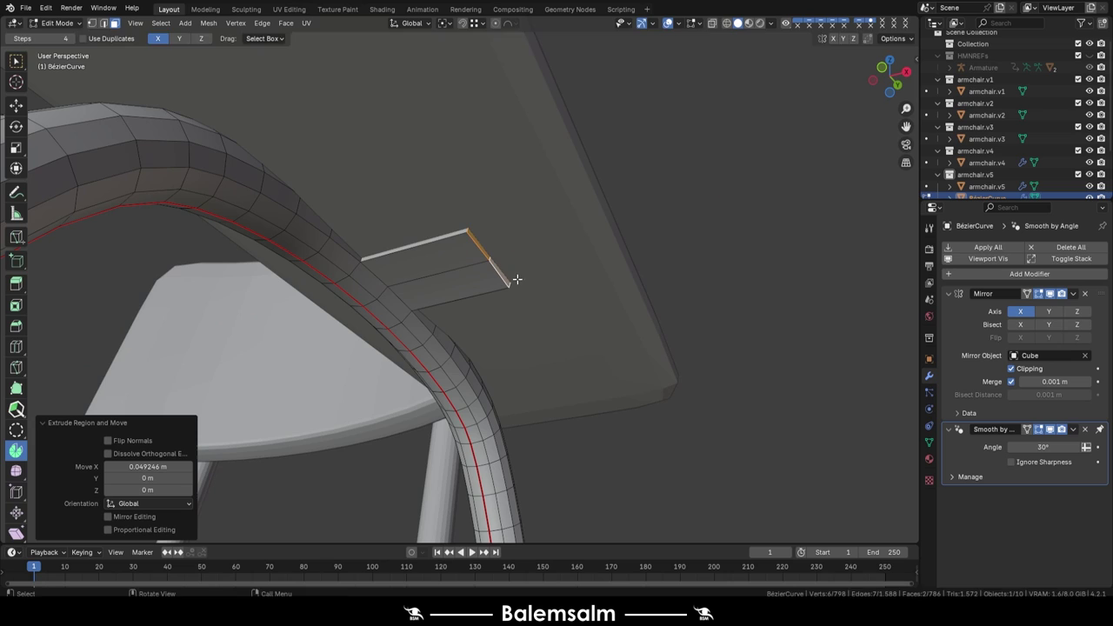
key(Tab)
scroll(546, 249, down, 5)
mouse_move(546, 249)
middle_down()
mouse_move(607, 351)
mouse_move(514, 352)
middle_up()
- Add a Subdivision modifier to the armrest pad, save, and apply all modifiers
click(522, 335)
click(1030, 273)
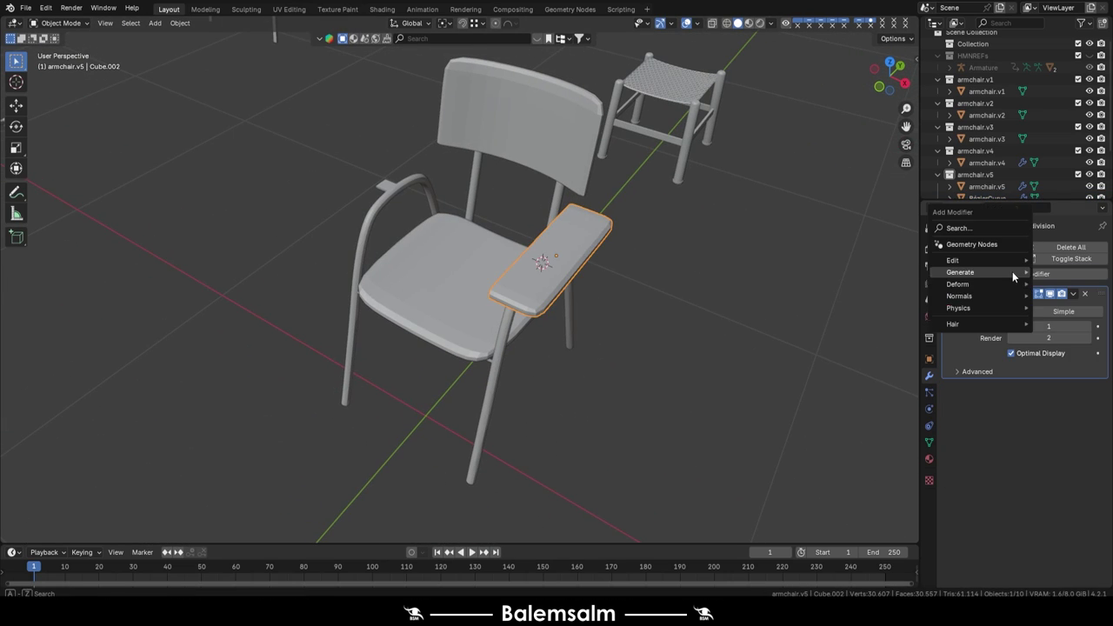
click(870, 431)
mouse_move(609, 287)
middle_down()
mouse_move(620, 221)
mouse_move(557, 244)
mouse_move(515, 229)
middle_up()
key(ctrl+s)
right_click(515, 230)
click(515, 229)
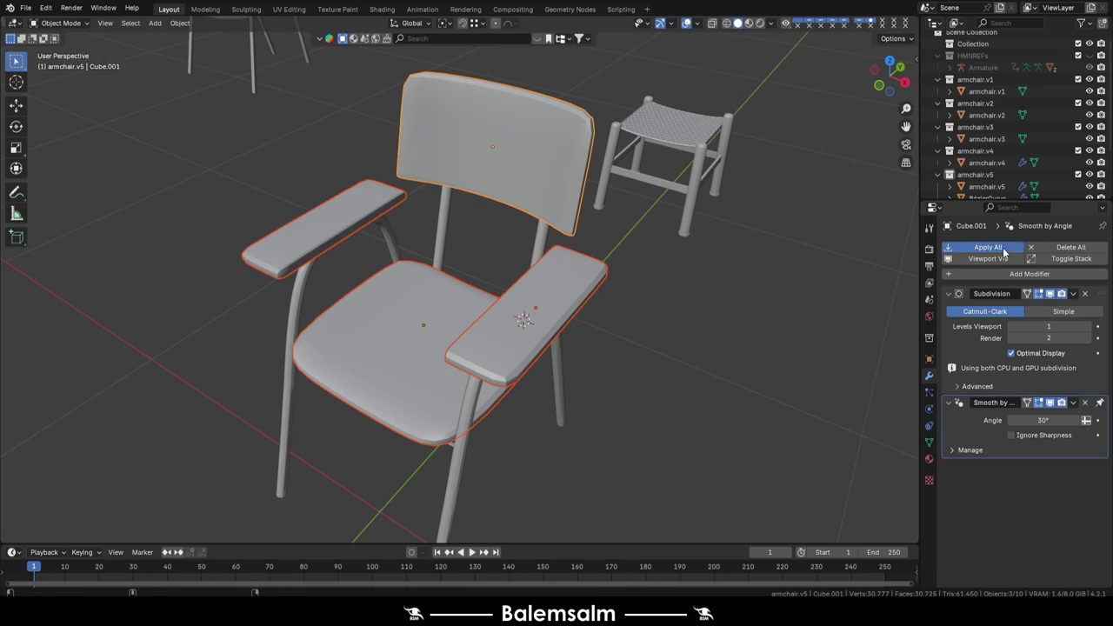
- Join the seat into the chair's tube frame with Ctrl+J
click(298, 285)
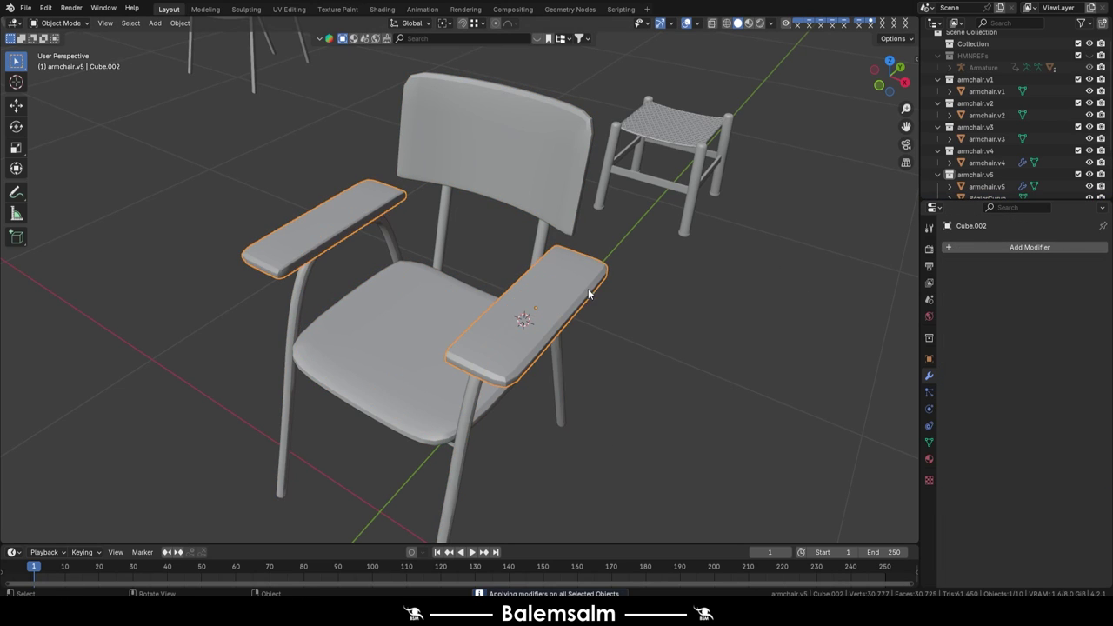
shift+click(384, 291)
key(ctrl+j)
scroll(511, 292, down, 3)
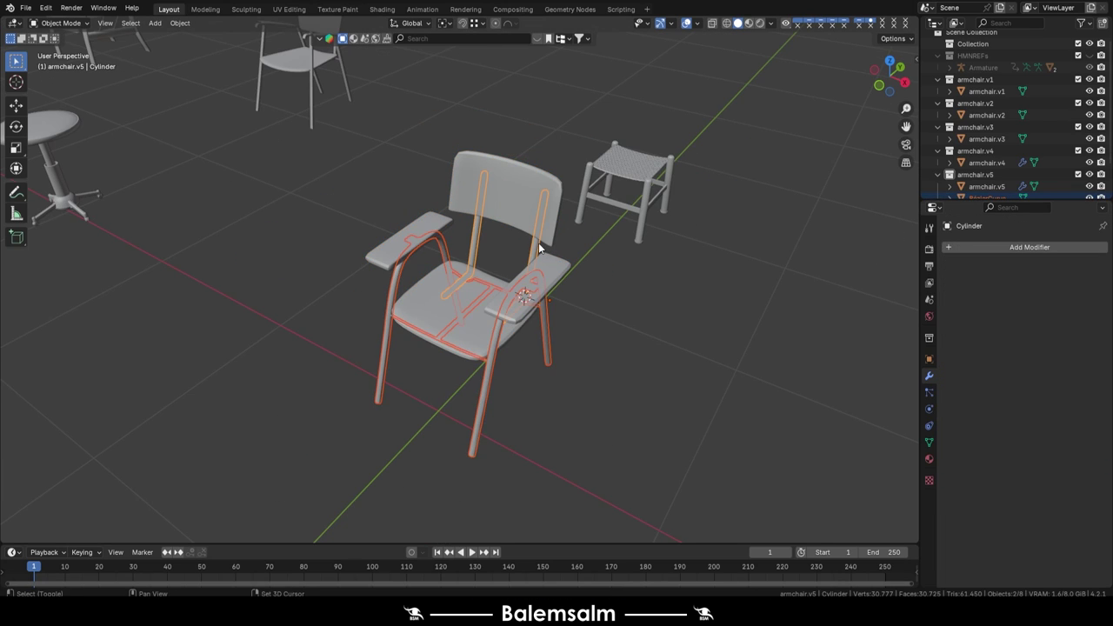
- Select the whole tube frame mesh in Edit Mode and clear its seams
scroll(539, 248, up, 5)
scroll(548, 228, down, 5)
key(Tab)
middle_drag(515, 284, 526, 203)
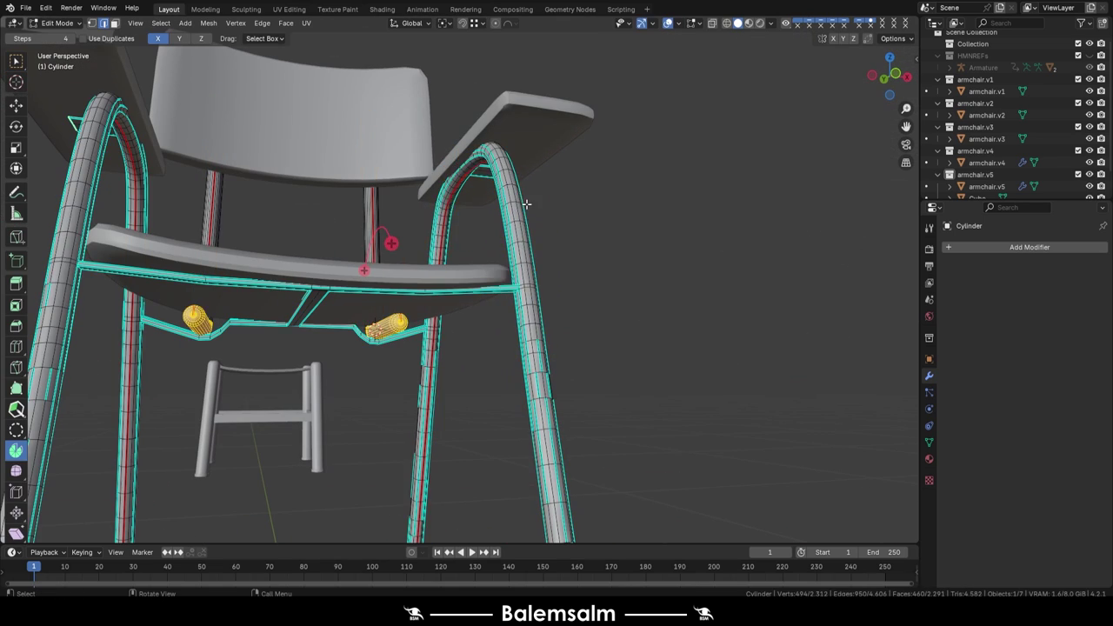
key(a)
right_click(266, 322)
click(274, 439)
right_click(293, 305)
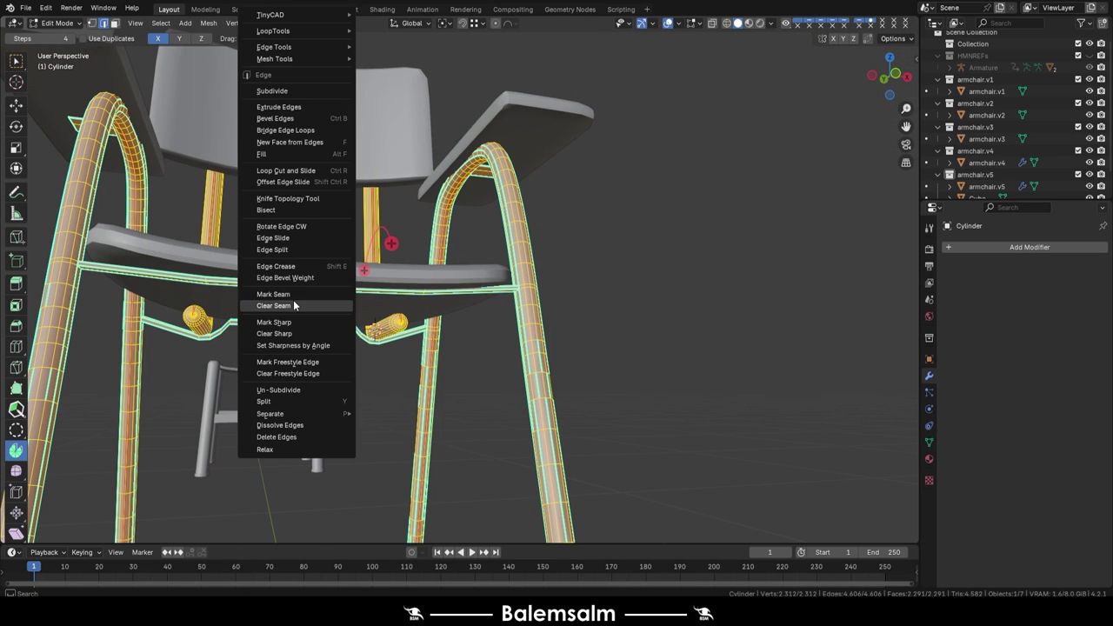
key(Tab)
- Select the finished chair, armchair.v6, and frame it in the view
mouse_move(552, 178)
middle_down()
mouse_move(373, 250)
mouse_move(558, 224)
mouse_move(491, 182)
mouse_move(611, 189)
mouse_move(601, 242)
mouse_move(669, 335)
mouse_move(473, 248)
mouse_move(598, 153)
mouse_move(449, 174)
mouse_move(583, 273)
mouse_move(552, 249)
mouse_move(525, 267)
mouse_move(551, 220)
middle_up()
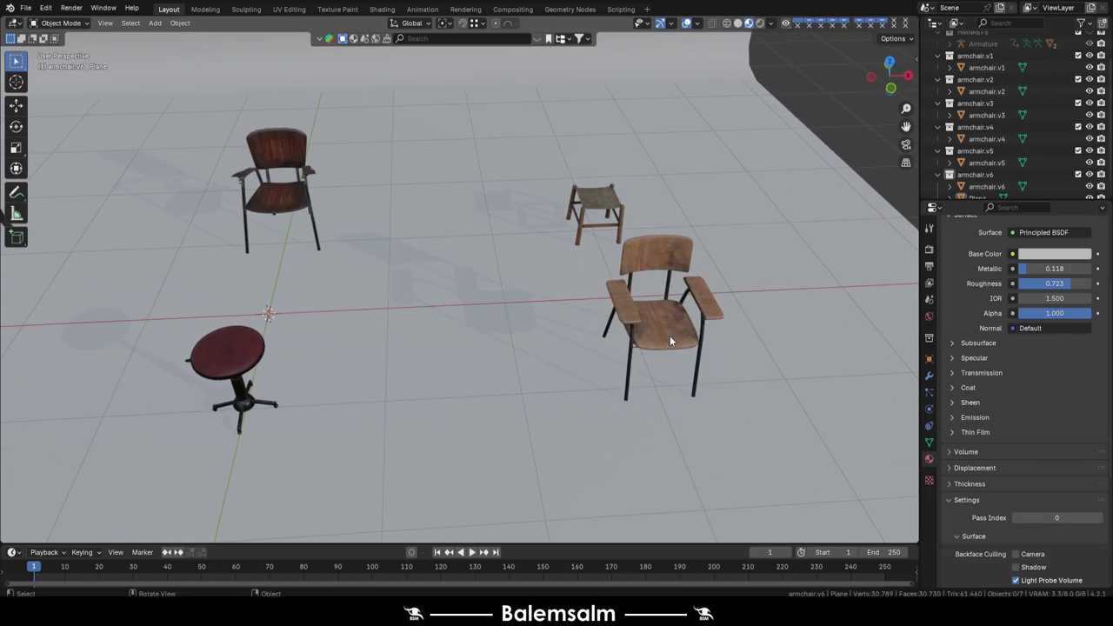
click(670, 336)
key(KP_Decimal)
- Select the small stool, frame it, and orbit around it to inspect its textures
click(519, 170)
key(grave)
click(428, 182)
mouse_move(428, 182)
middle_down()
mouse_move(450, 223)
mouse_move(525, 254)
mouse_move(516, 377)
middle_up()
scroll(608, 217, up, 5)
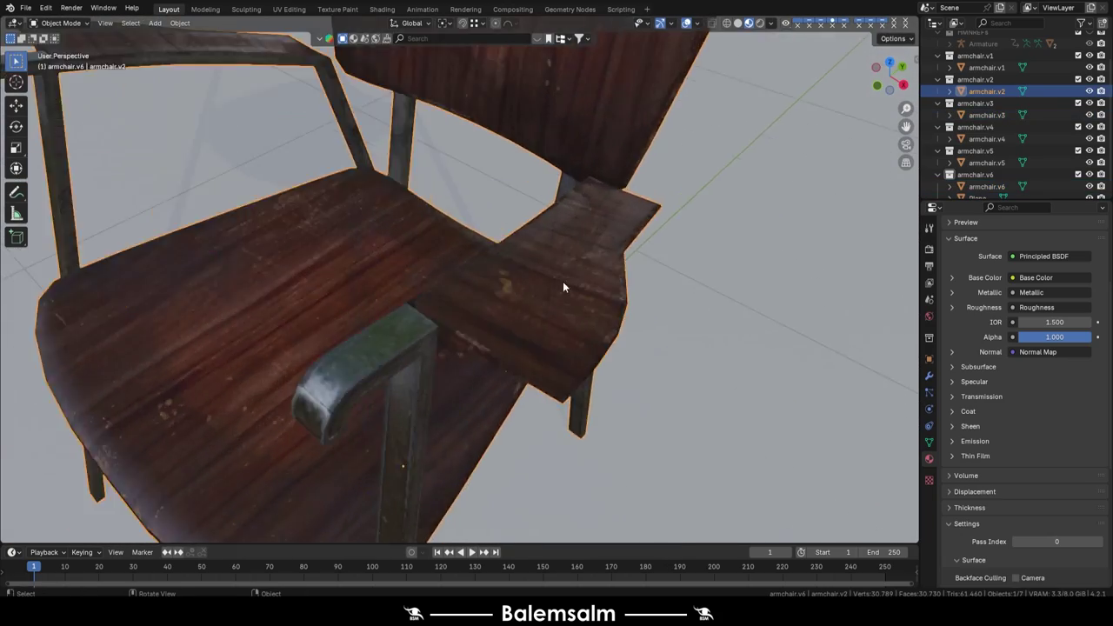
mouse_move(564, 288)
middle_down()
mouse_move(609, 236)
mouse_move(425, 308)
mouse_move(614, 260)
mouse_move(902, 295)
mouse_move(589, 348)
mouse_move(278, 225)
middle_up()
scroll(589, 351, down, 3)
- Frame the upholstered armchair and inspect its back up close
click(278, 224)
key(KP_Decimal)
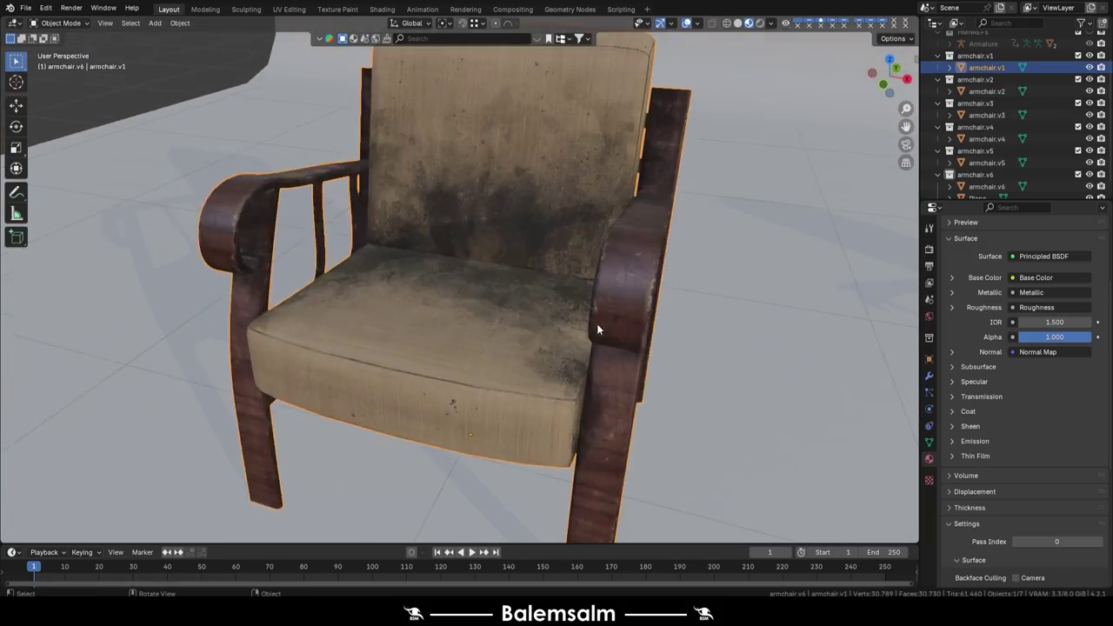
mouse_move(597, 324)
middle_down()
mouse_move(386, 286)
mouse_move(223, 288)
mouse_move(561, 224)
mouse_move(377, 359)
middle_up()
scroll(386, 286, up, 3)
scroll(293, 296, down, 3)
scroll(223, 288, down, 3)
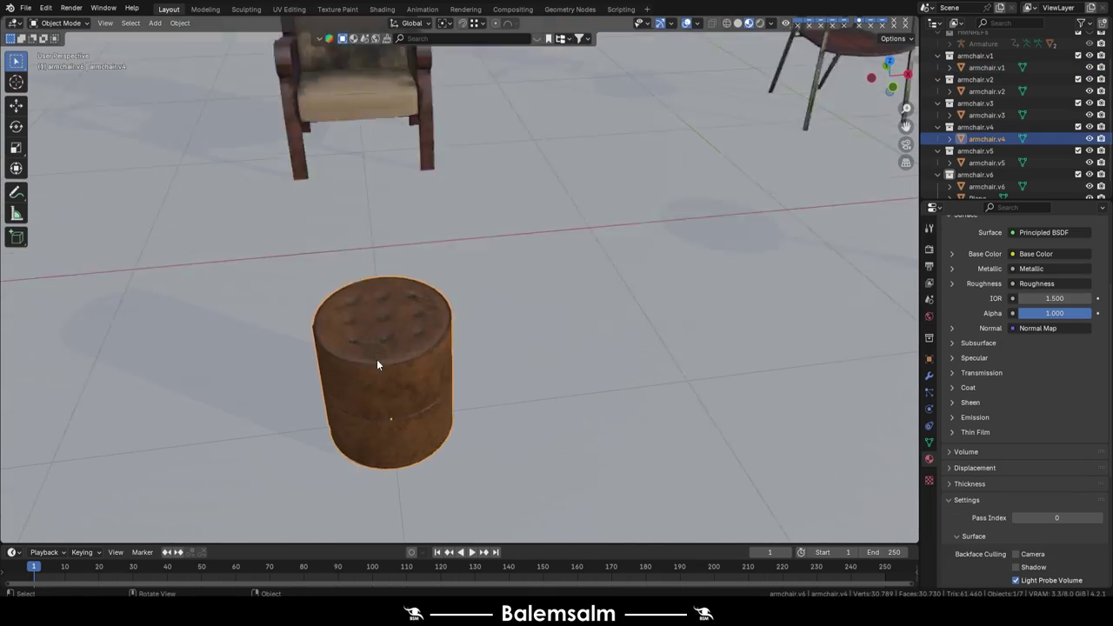
- Select the round ottoman and orbit around it to inspect it
click(377, 359)
scroll(377, 359, up, 5)
scroll(322, 311, down, 3)
mouse_move(322, 311)
middle_down()
mouse_move(497, 249)
mouse_move(522, 337)
middle_up()
scroll(522, 338, down, 2)
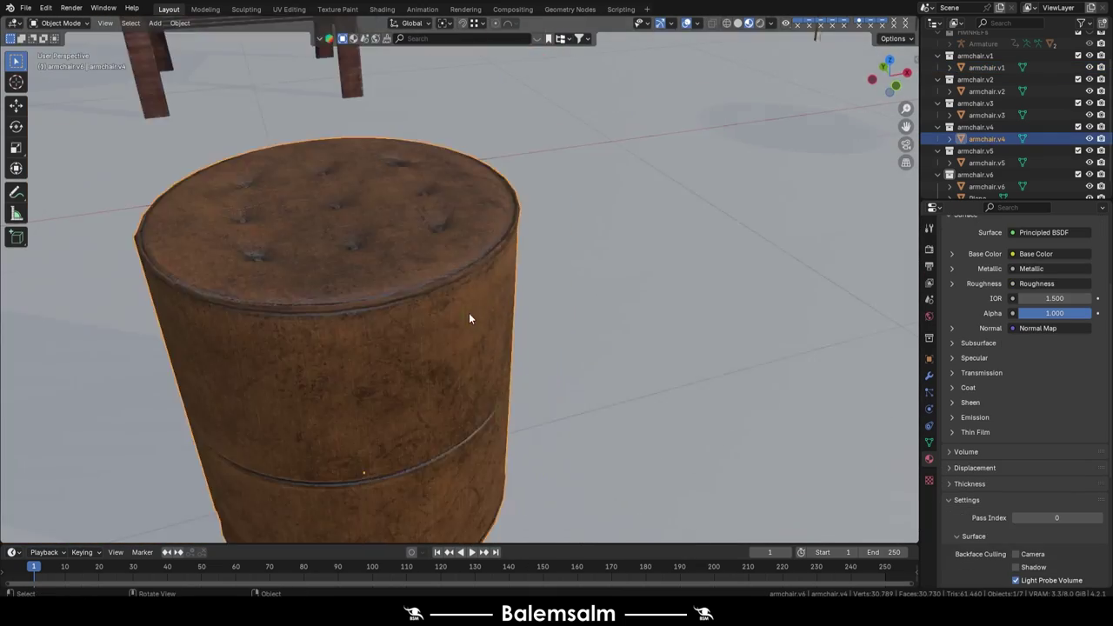
scroll(470, 314, down, 5)
- Inspect the round side table, then save the file as 2024.09.09.Armchairsv1.blend
click(667, 174)
scroll(557, 193, up, 6)
mouse_move(557, 193)
middle_down()
mouse_move(410, 92)
mouse_move(370, 191)
mouse_move(558, 202)
mouse_move(544, 221)
mouse_move(558, 257)
middle_up()
scroll(371, 192, down, 6)
scroll(545, 253, down, 2)
scroll(600, 231, up, 3)
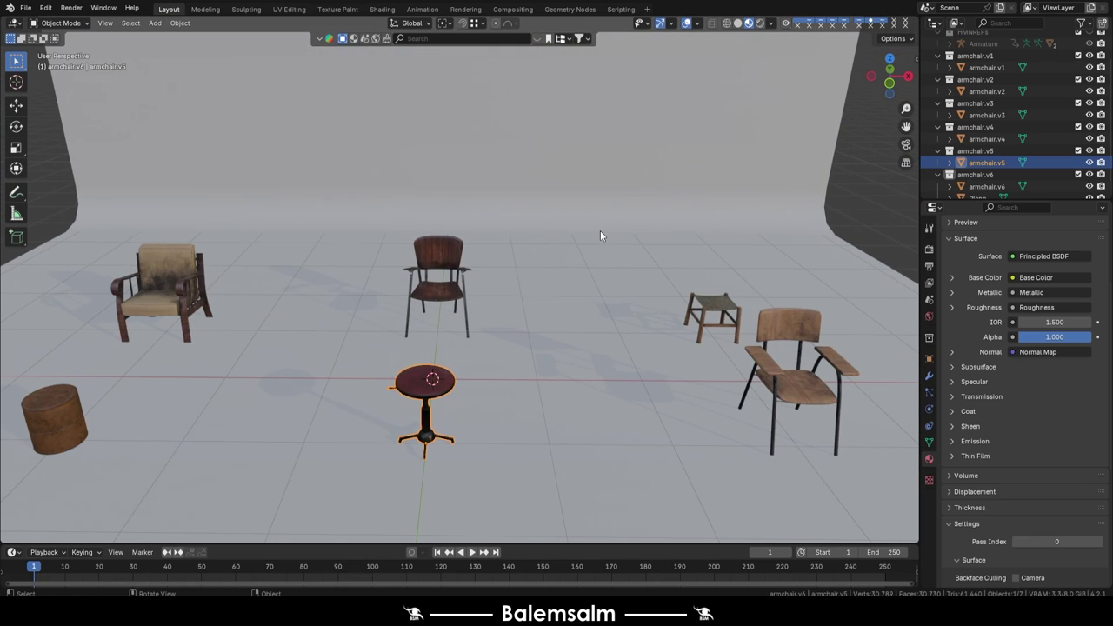
key(ctrl+s)
click(554, 195)
- Use rendered viewport shading, set the world Color to Sky Texture, and switch the render engine to Cycles
click(759, 24)
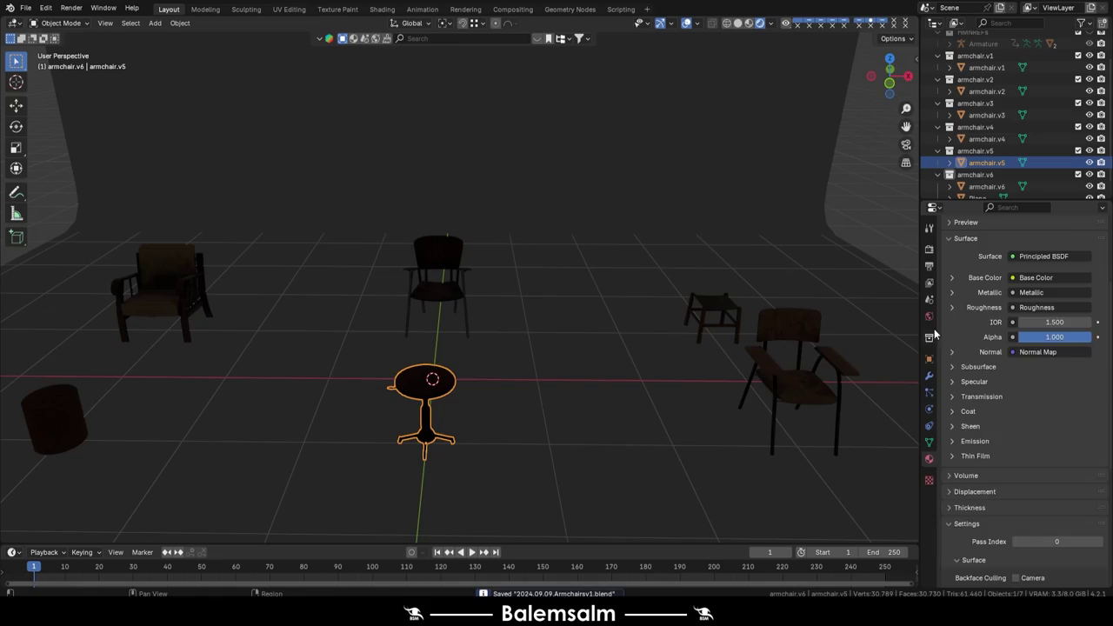
click(929, 315)
click(1012, 327)
click(768, 459)
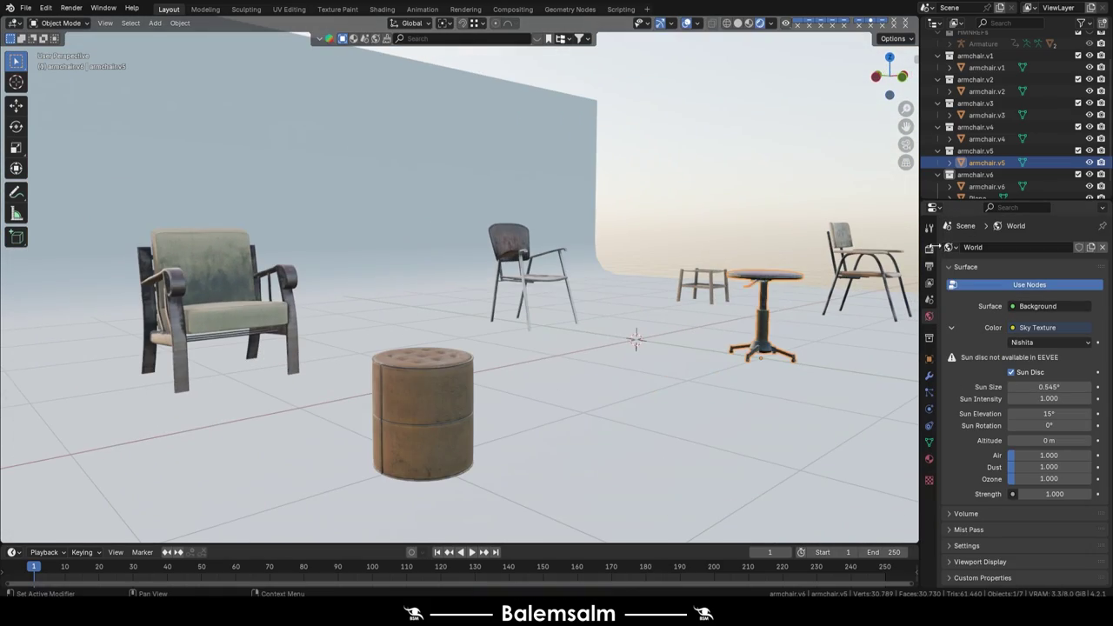
click(1026, 287)
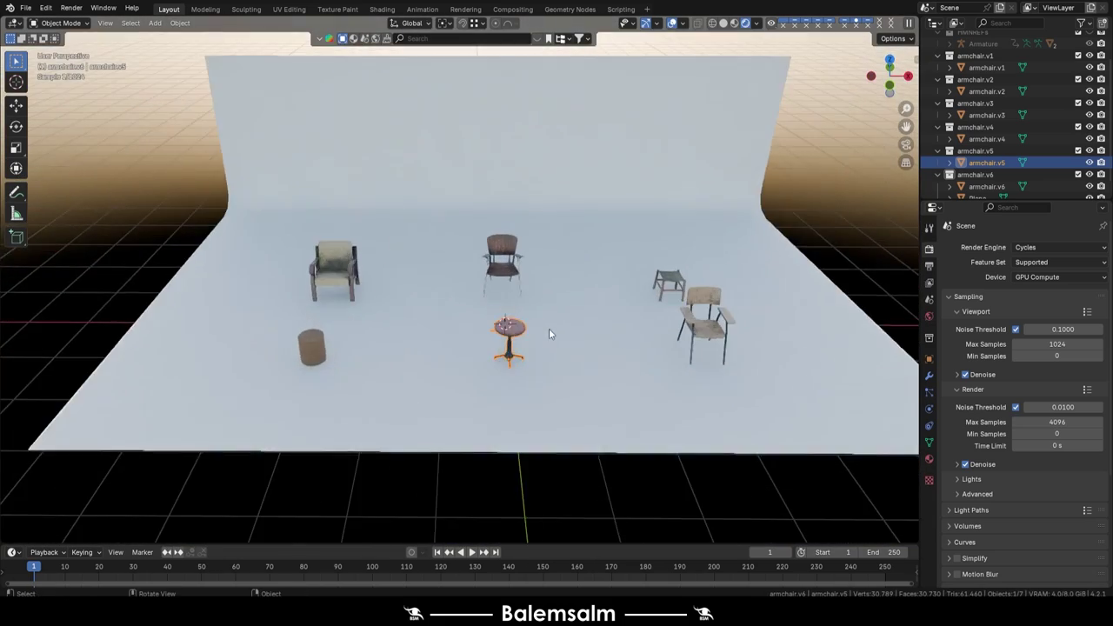
scroll(548, 305, up, 2)
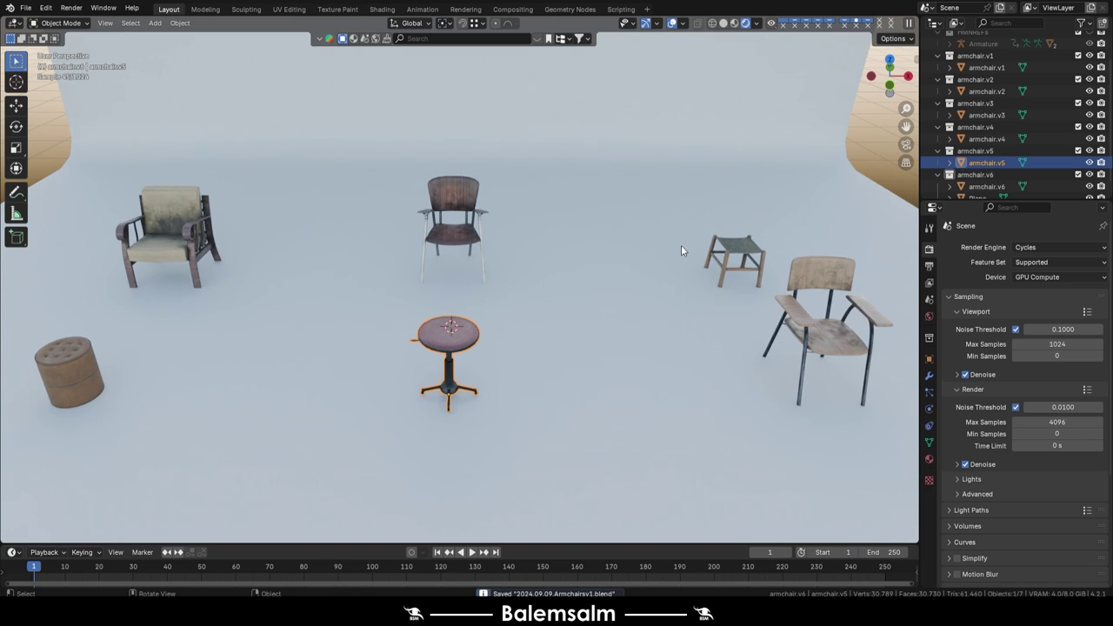